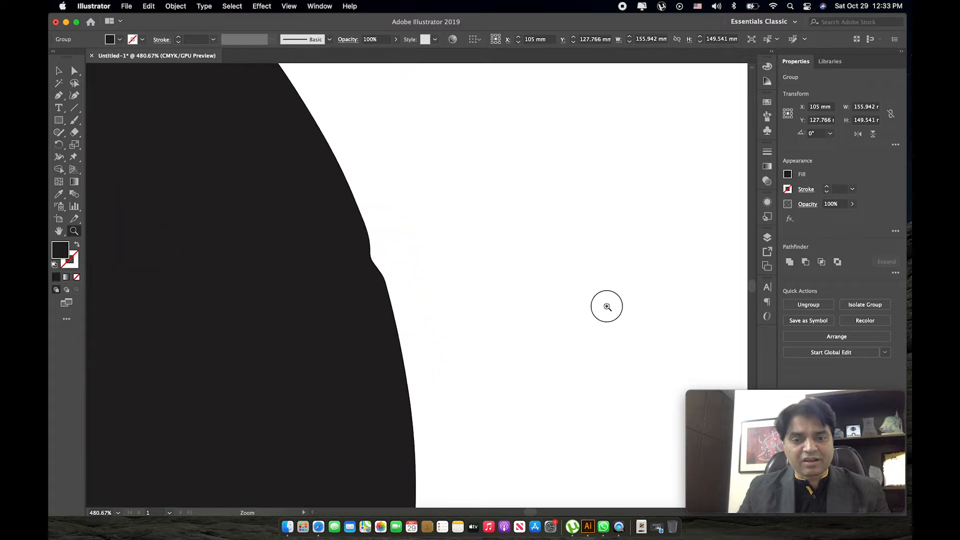
Inspect the outlines of the Wi-Fi icon, including the notch on the outer circle's edge, and deselect the artwork.
{"action": "key", "text": "space"}
{"action": "left_click_drag", "start_coordinate": [358, 213], "coordinate": [443, 321]}
{"action": "left_click_drag", "start_coordinate": [412, 184], "coordinate": [431, 346]}
{"action": "left_click_drag", "start_coordinate": [446, 173], "coordinate": [448, 140]}
{"action": "left_click_drag", "start_coordinate": [445, 299], "coordinate": [446, 262]}
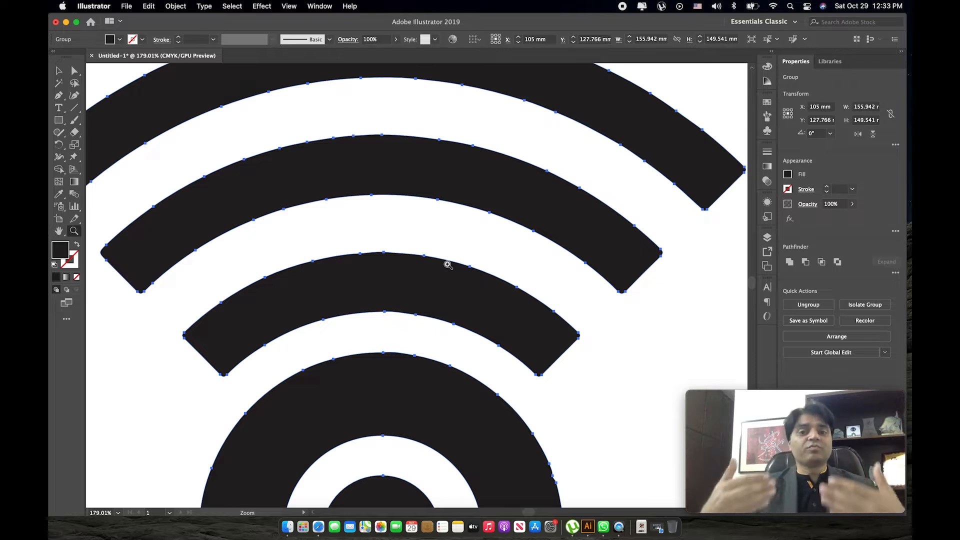
{"action": "left_click", "coordinate": [429, 291], "text": "alt"}
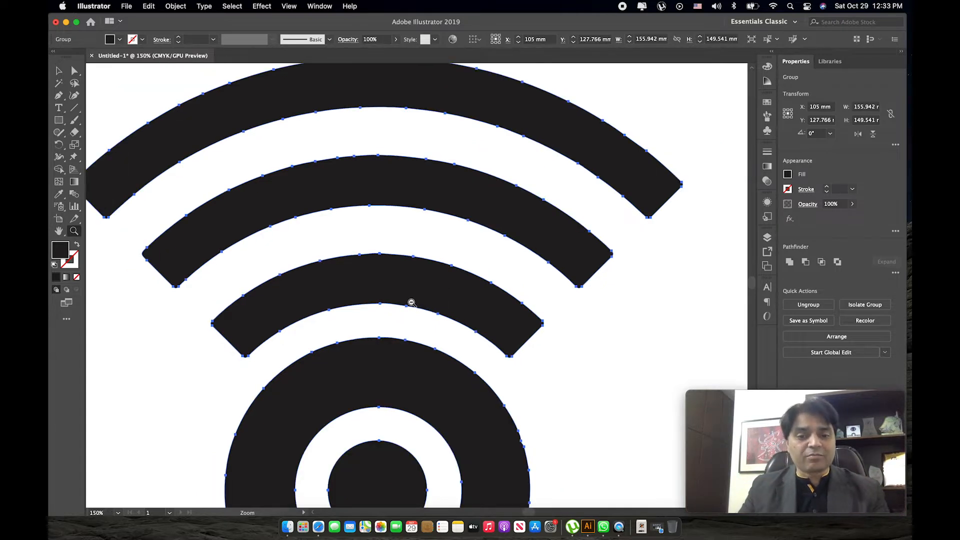
{"action": "left_click", "coordinate": [412, 302], "text": "alt"}
{"action": "left_click", "coordinate": [421, 303], "text": "alt"}
{"action": "key", "text": "space"}
{"action": "left_click_drag", "start_coordinate": [442, 304], "coordinate": [356, 293]}
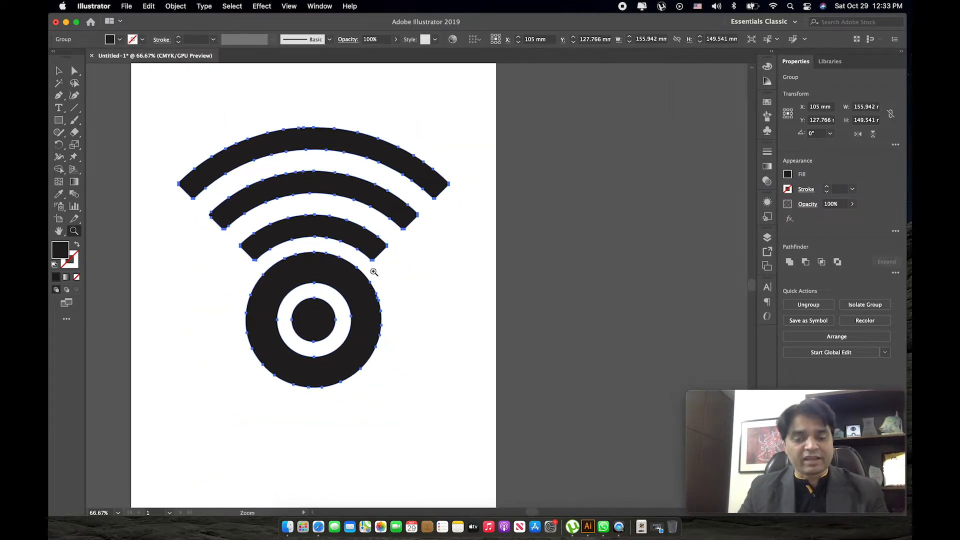
{"action": "key", "text": "v"}
{"action": "left_click", "coordinate": [447, 289]}
{"action": "key", "text": "space"}
{"action": "left_click_drag", "start_coordinate": [440, 253], "coordinate": [415, 275]}
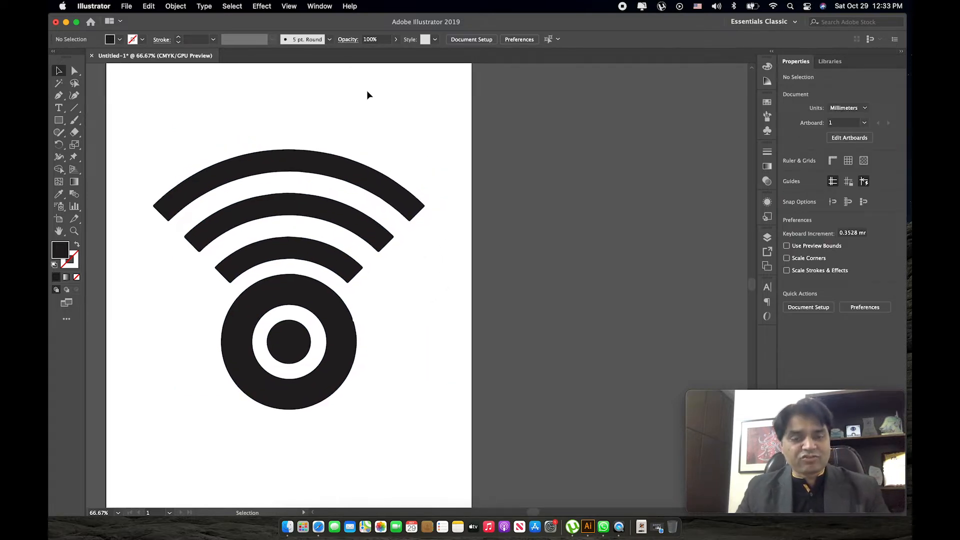
Open a second window of the same document and tile both windows side by side.
{"action": "left_click", "coordinate": [319, 6]}
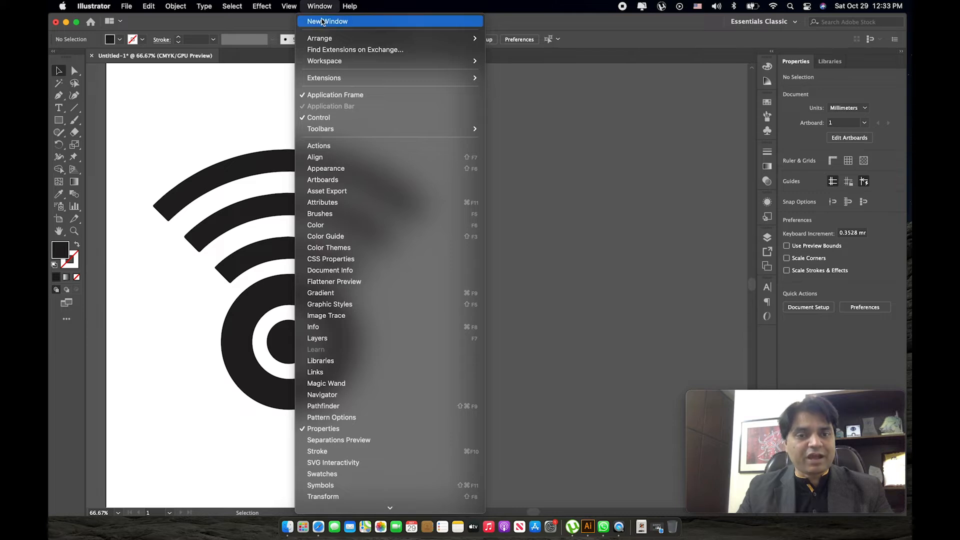
{"action": "left_click", "coordinate": [327, 22]}
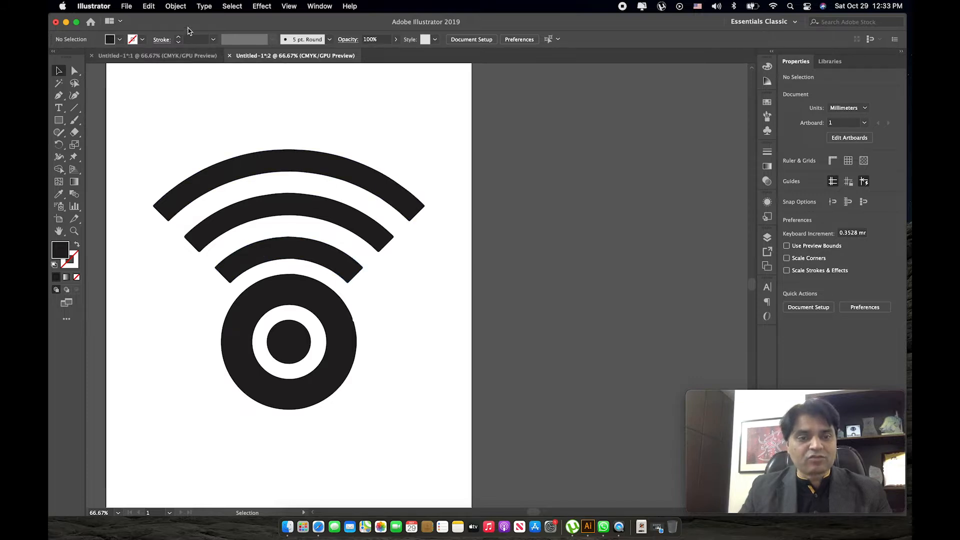
{"action": "left_click", "coordinate": [319, 7]}
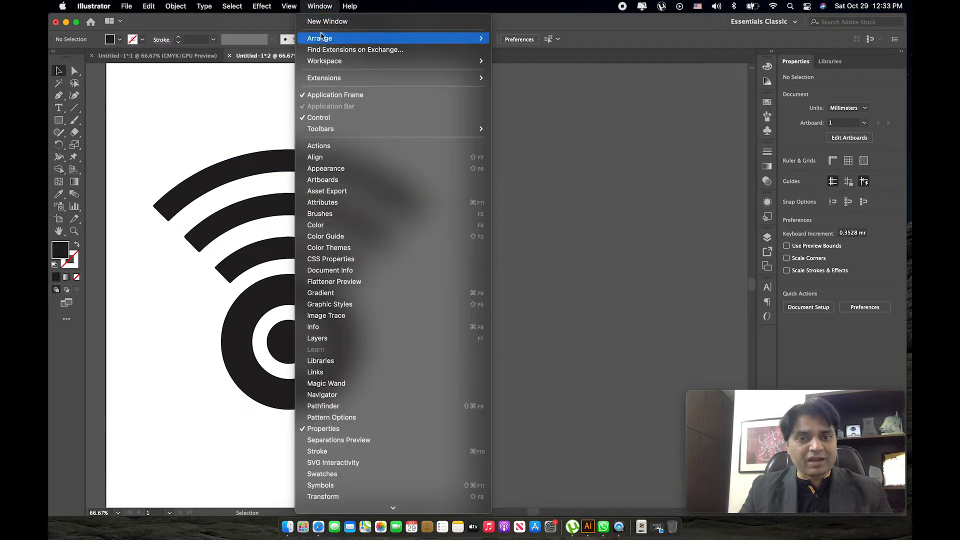
{"action": "mouse_move", "coordinate": [328, 39]}
{"action": "left_click", "coordinate": [544, 51]}
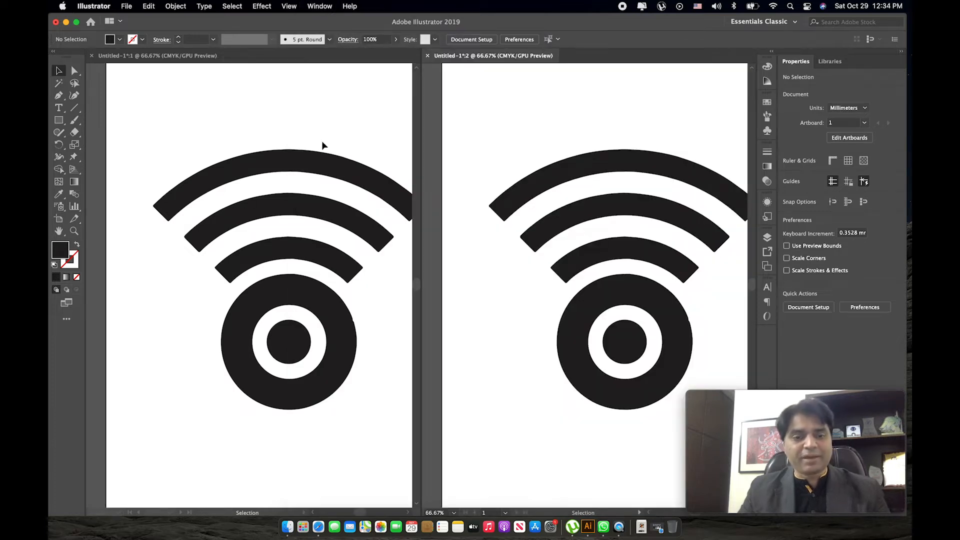
Center the Wi-Fi icon within each of the two tiled document windows.
{"action": "left_click", "coordinate": [322, 140]}
{"action": "key", "text": "space"}
{"action": "left_click_drag", "start_coordinate": [360, 126], "coordinate": [315, 124]}
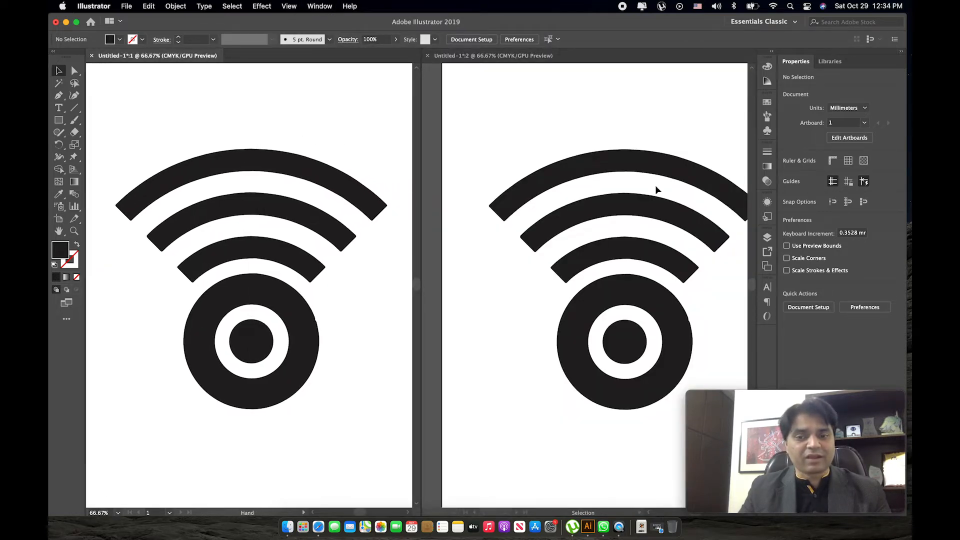
{"action": "left_click", "coordinate": [647, 133]}
{"action": "key", "text": "space"}
{"action": "left_click_drag", "start_coordinate": [662, 120], "coordinate": [643, 120]}
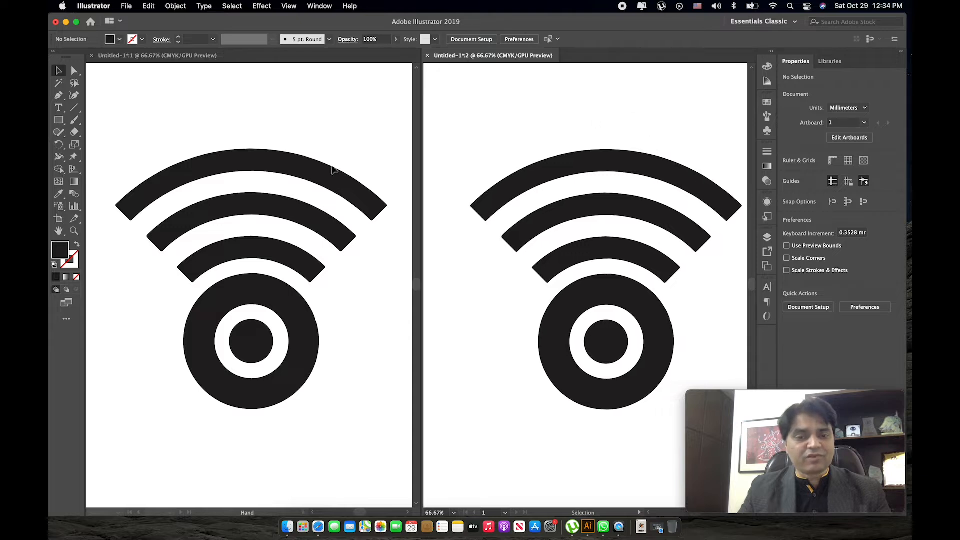
Delete the stray anchor point forming the notch on the outer circle's edge, working in the first window.
{"action": "left_click", "coordinate": [259, 115]}
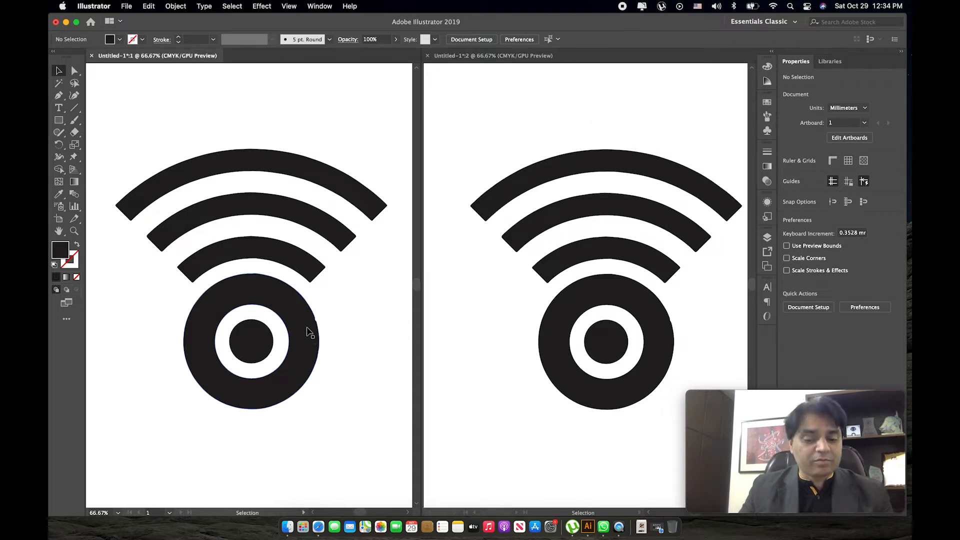
{"action": "key", "text": "z"}
{"action": "left_click_drag", "start_coordinate": [317, 321], "coordinate": [434, 338]}
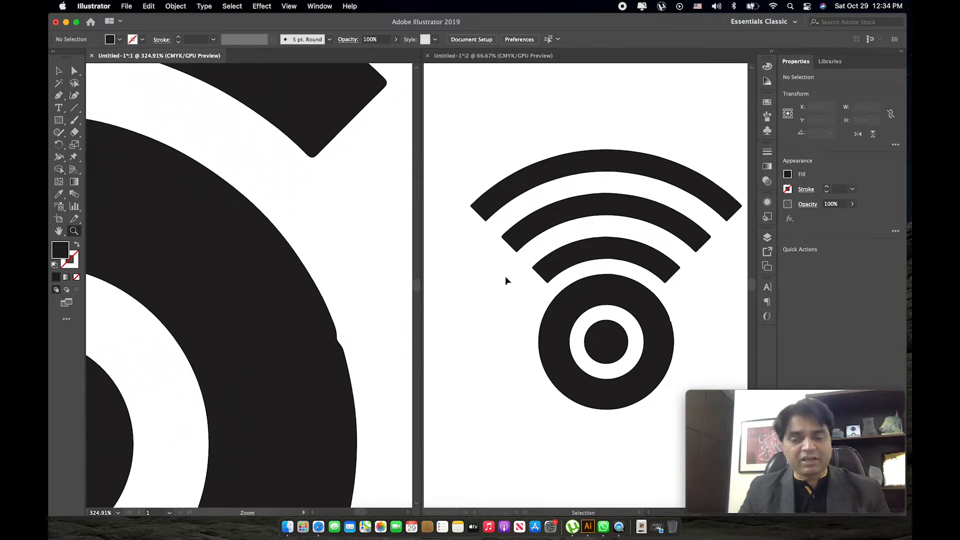
{"action": "left_click_drag", "start_coordinate": [365, 315], "coordinate": [434, 368]}
{"action": "left_click_drag", "start_coordinate": [296, 305], "coordinate": [260, 276]}
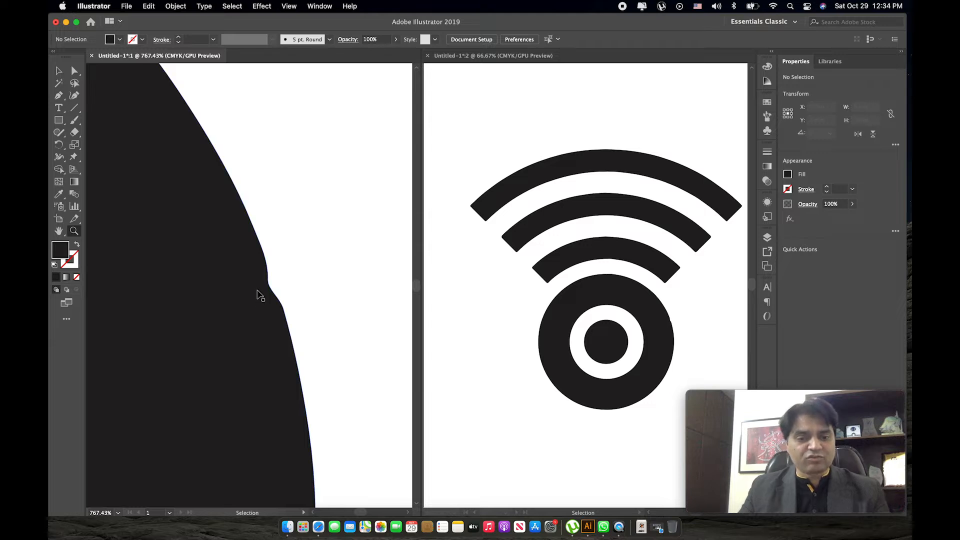
{"action": "key", "text": "super+a"}
{"action": "left_click", "coordinate": [75, 72]}
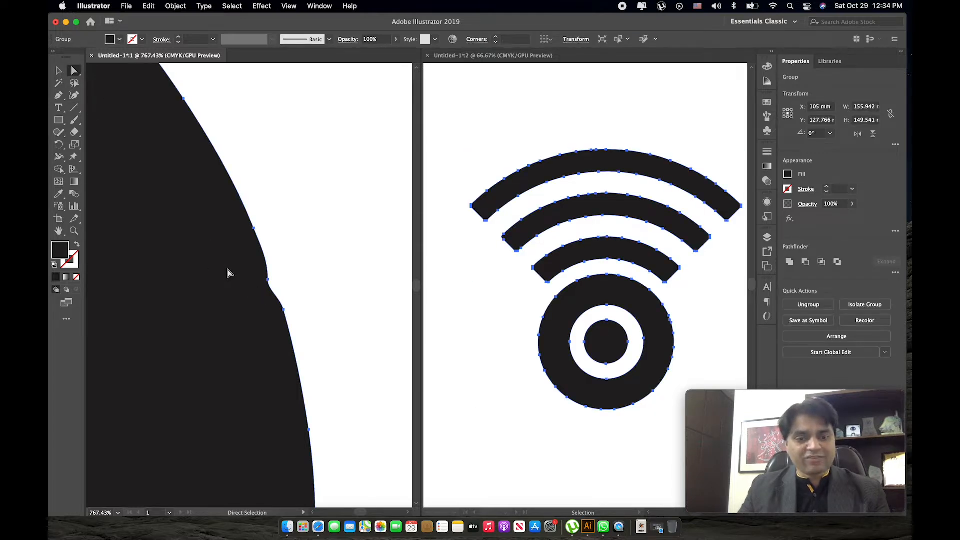
{"action": "key", "text": "p"}
{"action": "left_click", "coordinate": [268, 279]}
{"action": "key", "text": "v"}
{"action": "left_click", "coordinate": [331, 289]}
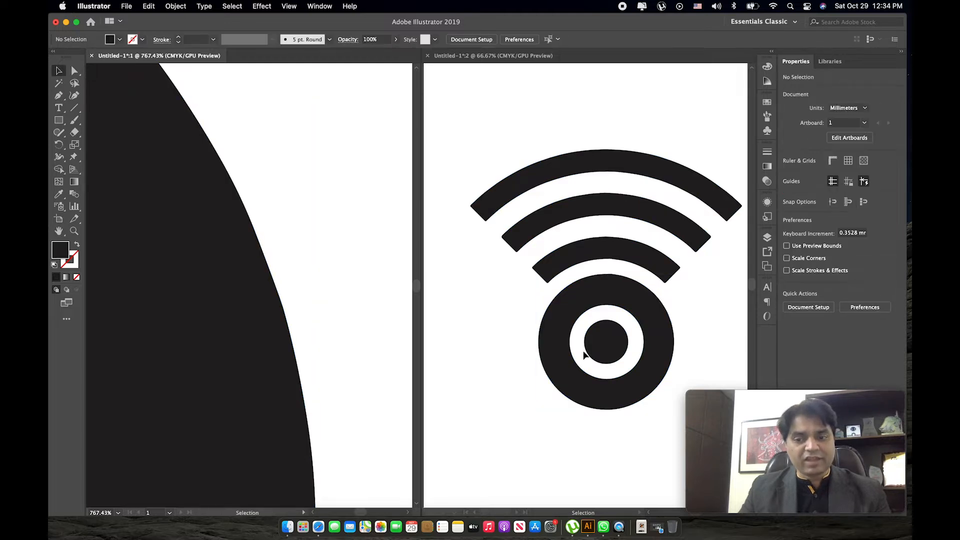
Check the repaired circle edge in the first window, from close-up back to the whole icon.
{"action": "key", "text": "z"}
{"action": "left_click", "coordinate": [262, 320], "text": "alt"}
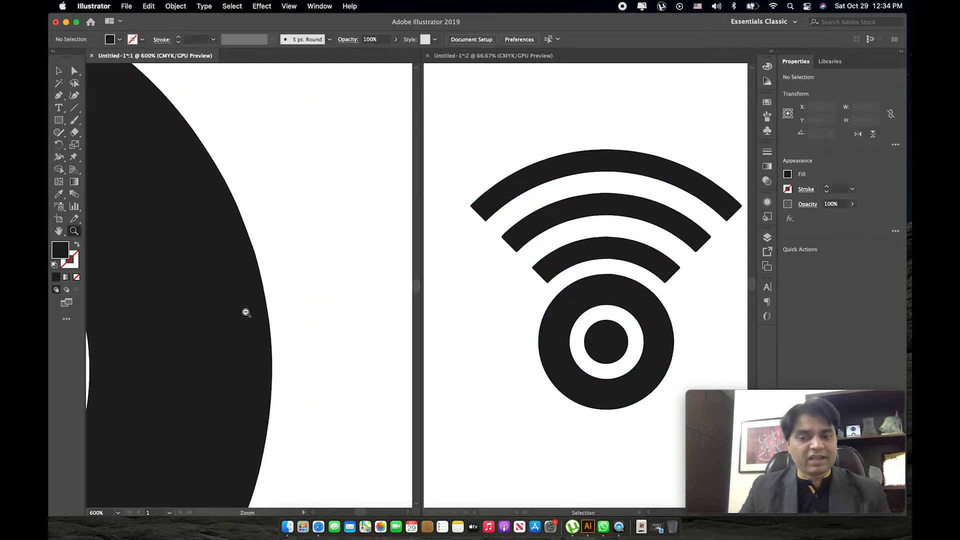
{"action": "left_click", "coordinate": [245, 313], "text": "alt"}
{"action": "left_click", "coordinate": [247, 311], "text": "alt"}
{"action": "left_click", "coordinate": [250, 308], "text": "alt"}
{"action": "left_click", "coordinate": [251, 307], "text": "alt"}
{"action": "left_click", "coordinate": [249, 300], "text": "alt"}
{"action": "key", "text": "space"}
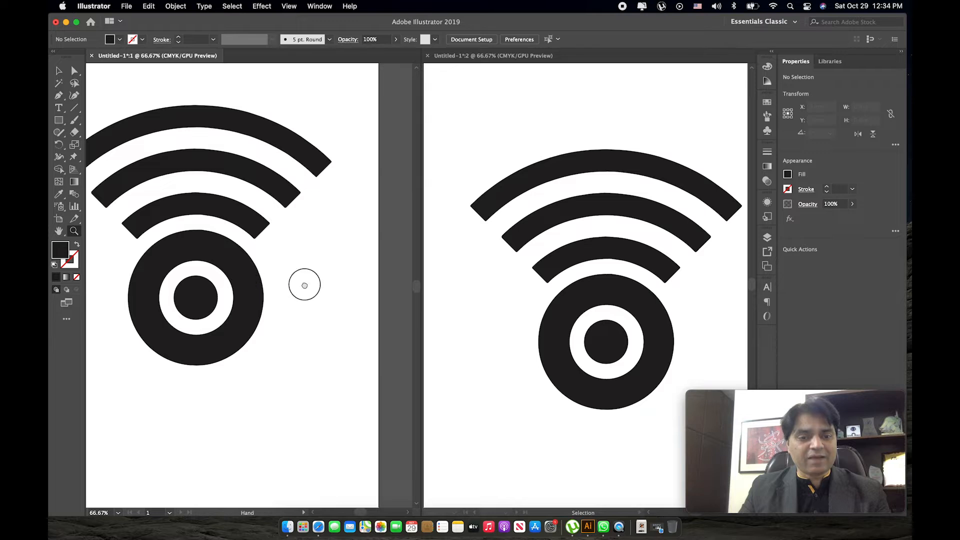
Ungroup the Wi-Fi artwork into separate shapes.
{"action": "left_click", "coordinate": [267, 299]}
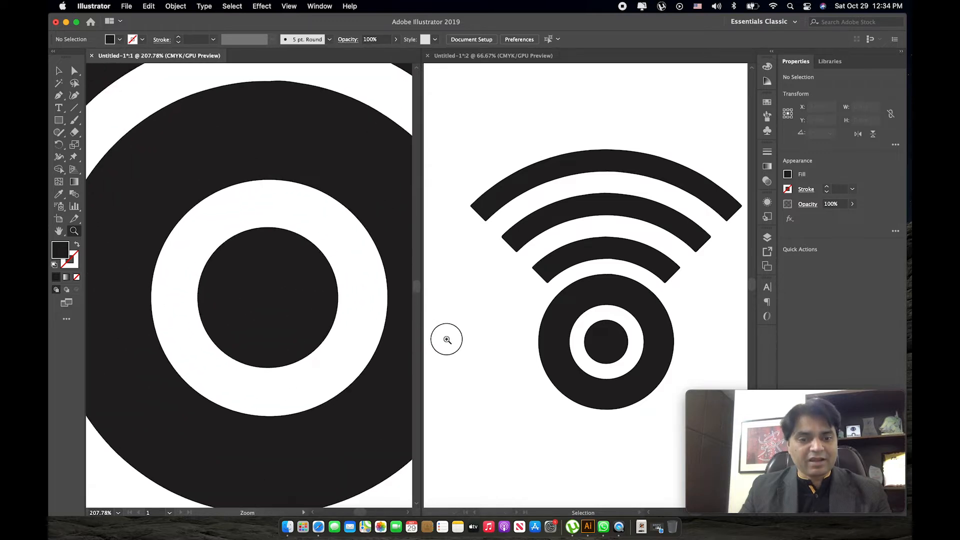
{"action": "left_click", "coordinate": [265, 281]}
{"action": "key", "text": "v"}
{"action": "scroll", "coordinate": [242, 259], "scroll_direction": "right", "scroll_amount": 2}
{"action": "left_click", "coordinate": [291, 286]}
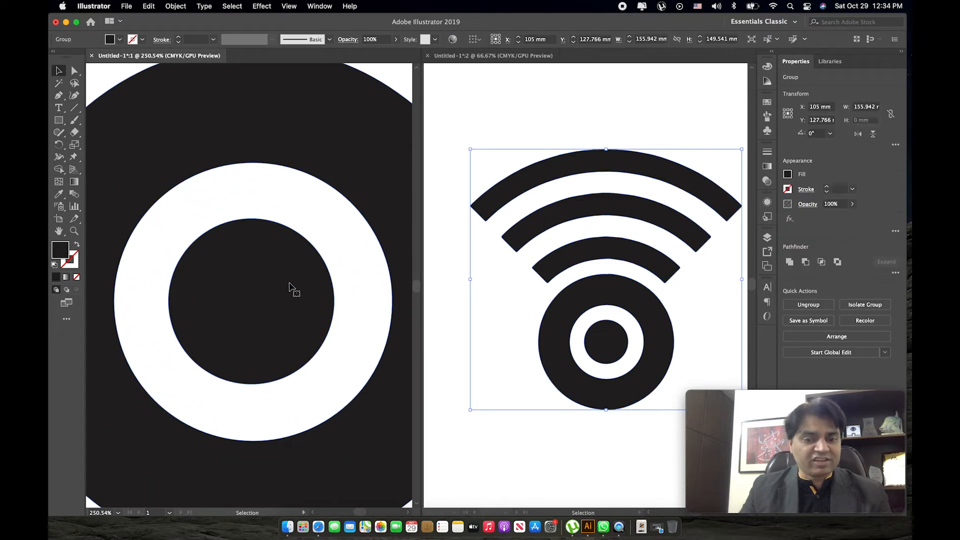
{"action": "right_click", "coordinate": [295, 260]}
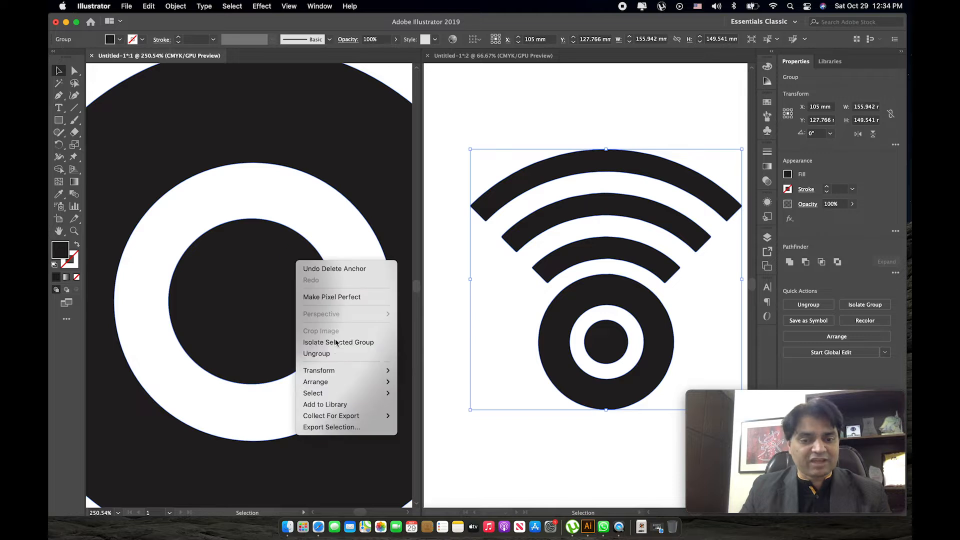
{"action": "left_click", "coordinate": [345, 352]}
Duplicate the center circle in place and shrink the copy concentrically to about 17.9 mm wide.
{"action": "left_click", "coordinate": [290, 262]}
{"action": "left_click_drag", "start_coordinate": [270, 261], "coordinate": [294, 261]}
{"action": "left_click_drag", "start_coordinate": [358, 219], "coordinate": [334, 242]}
{"action": "left_click_drag", "start_coordinate": [287, 294], "coordinate": [264, 294]}
Fill the larger center circle with dark red and the smaller one on top with light orange.
{"action": "left_click", "coordinate": [273, 237]}
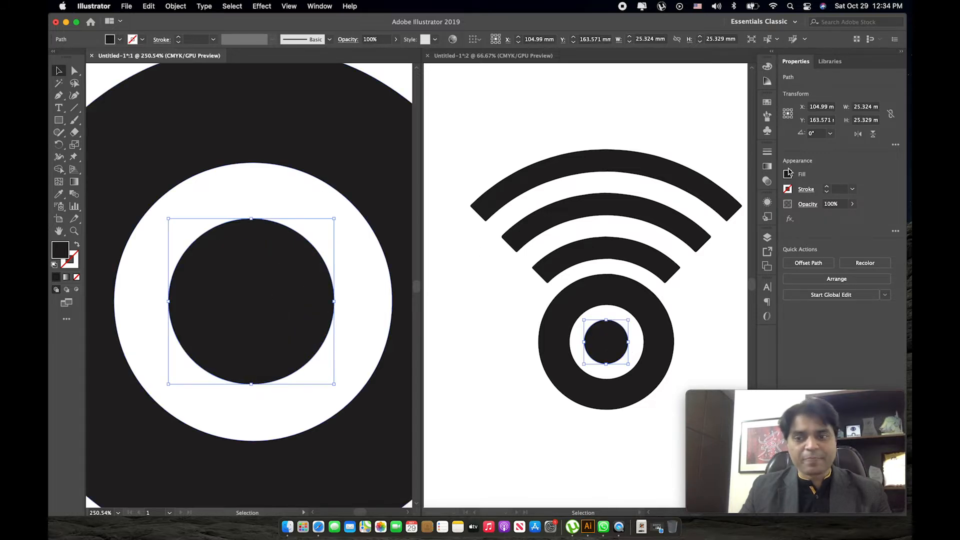
{"action": "left_click", "coordinate": [787, 175]}
{"action": "left_click", "coordinate": [748, 215]}
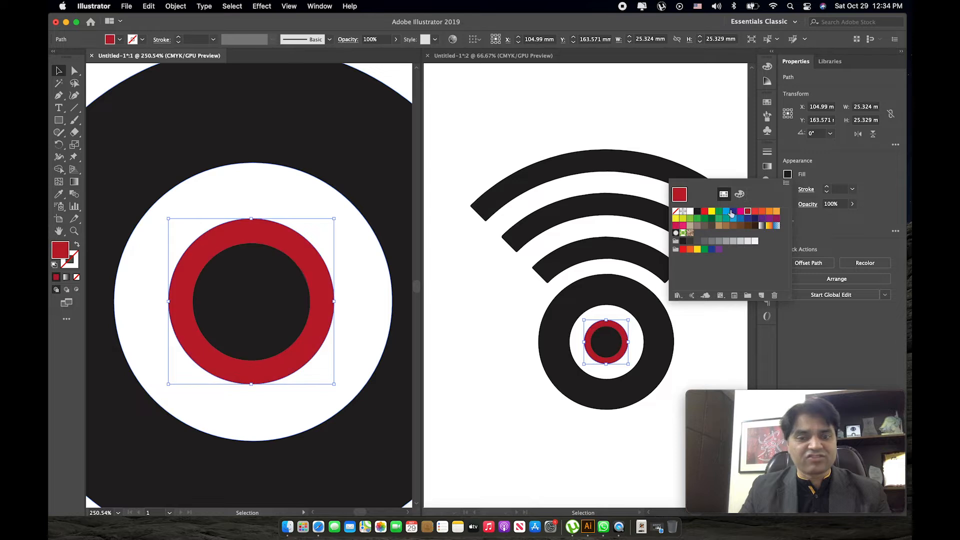
{"action": "left_click", "coordinate": [300, 272]}
{"action": "left_click", "coordinate": [283, 272]}
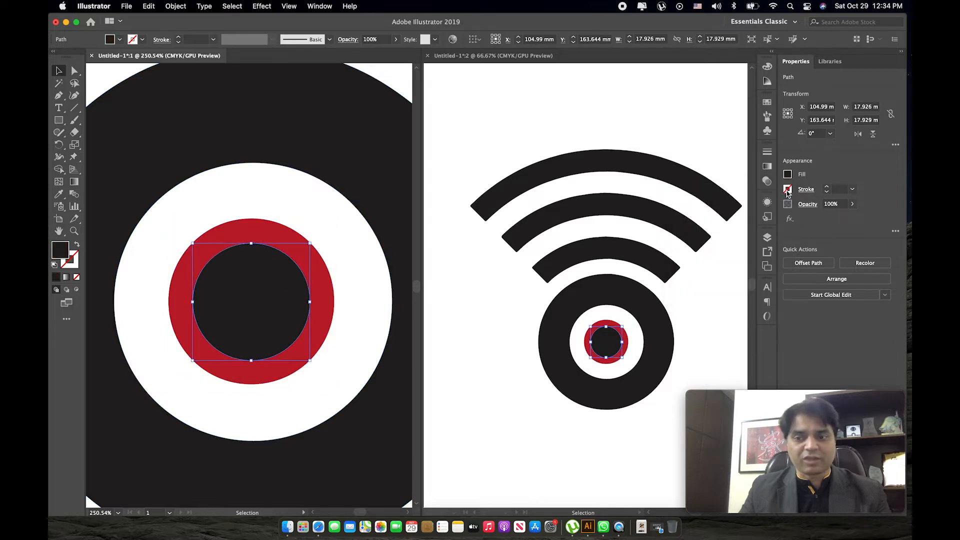
{"action": "left_click", "coordinate": [788, 175]}
{"action": "left_click", "coordinate": [776, 216]}
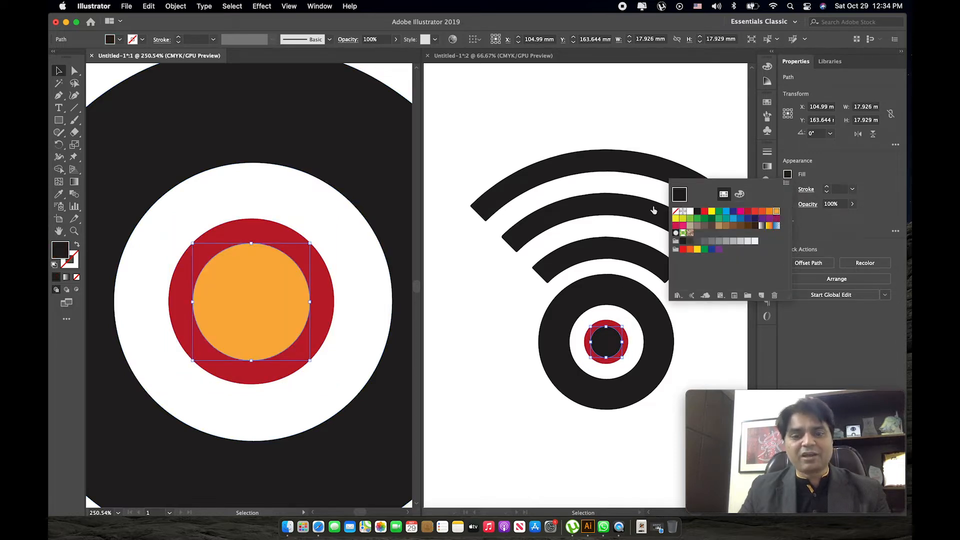
{"action": "left_click", "coordinate": [283, 208]}
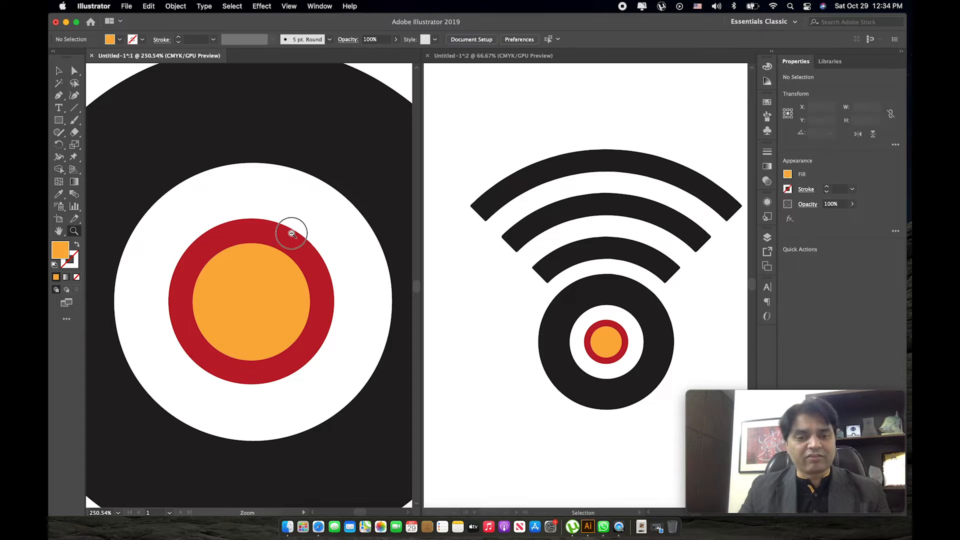
Fill the middle arc of the Wi-Fi icon with the same light orange.
{"action": "left_click", "coordinate": [291, 233], "text": "alt+super"}
{"action": "left_click", "coordinate": [291, 253], "text": "alt+super"}
{"action": "scroll", "coordinate": [290, 250], "scroll_direction": "up", "scroll_amount": 6}
{"action": "left_click", "coordinate": [296, 240]}
{"action": "left_click", "coordinate": [788, 175]}
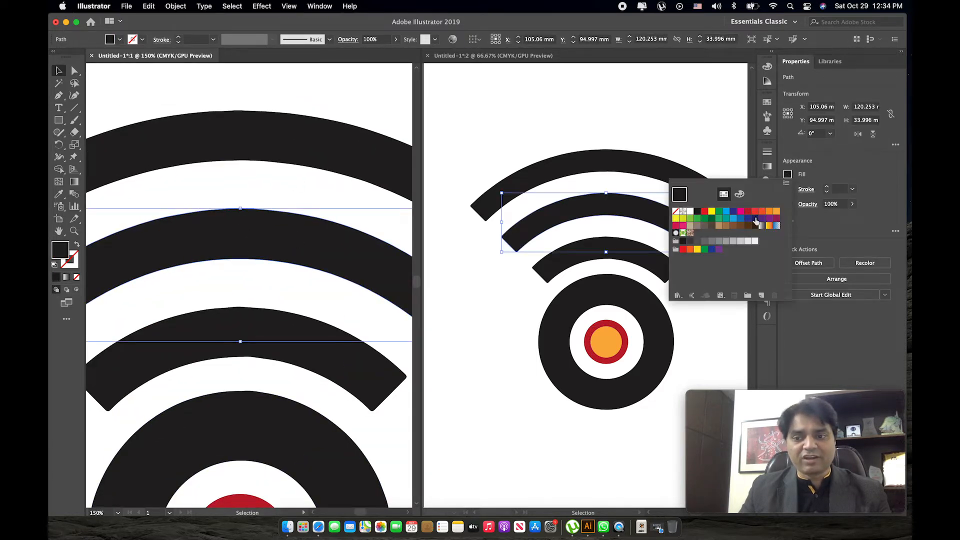
{"action": "left_click", "coordinate": [776, 215]}
Duplicate the black ring and shrink the copy to about 72.6 mm wide, concentric with the original.
{"action": "left_click_drag", "start_coordinate": [289, 347], "coordinate": [294, 175]}
{"action": "left_click", "coordinate": [281, 378], "text": "super"}
{"action": "left_click_drag", "start_coordinate": [282, 378], "coordinate": [299, 247]}
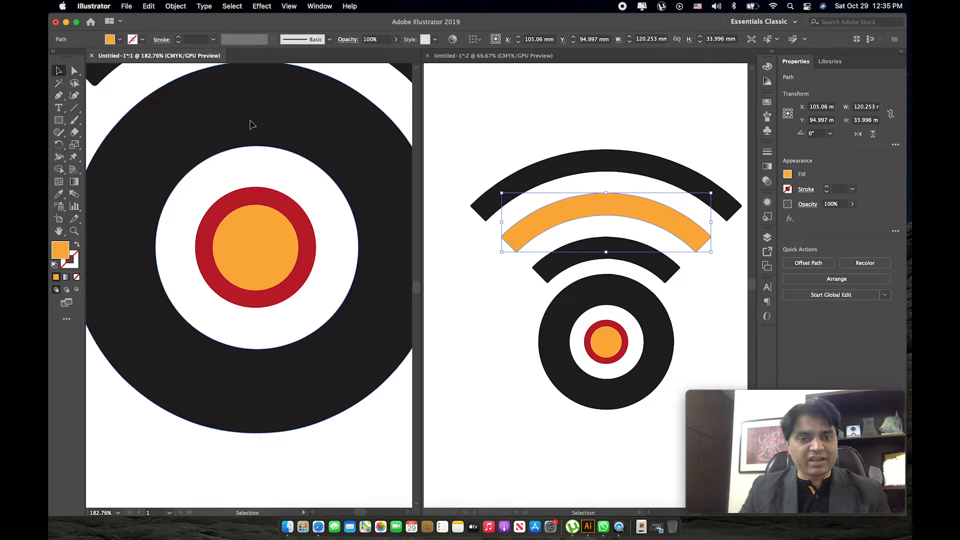
{"action": "left_click", "coordinate": [248, 121]}
{"action": "left_click_drag", "start_coordinate": [269, 126], "coordinate": [236, 126]}
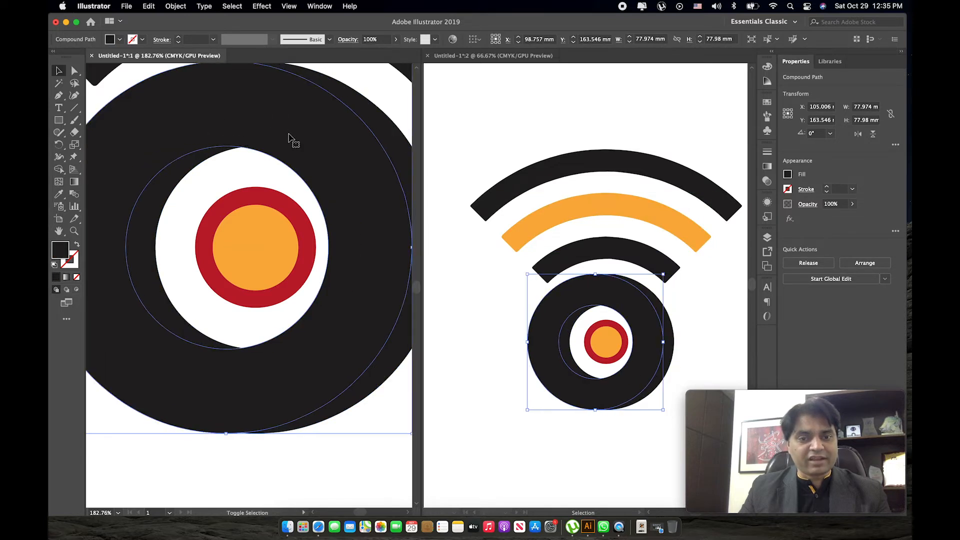
{"action": "scroll", "coordinate": [330, 161], "scroll_direction": "right", "scroll_amount": 2}
{"action": "scroll", "coordinate": [330, 162], "scroll_direction": "up", "scroll_amount": 1}
{"action": "left_click_drag", "start_coordinate": [385, 79], "coordinate": [372, 91]}
{"action": "left_click", "coordinate": [281, 153]}
{"action": "left_click_drag", "start_coordinate": [282, 153], "coordinate": [326, 148]}
Fill the larger ring with dark red after trying orange and purple swatches on it.
{"action": "left_click", "coordinate": [269, 82]}
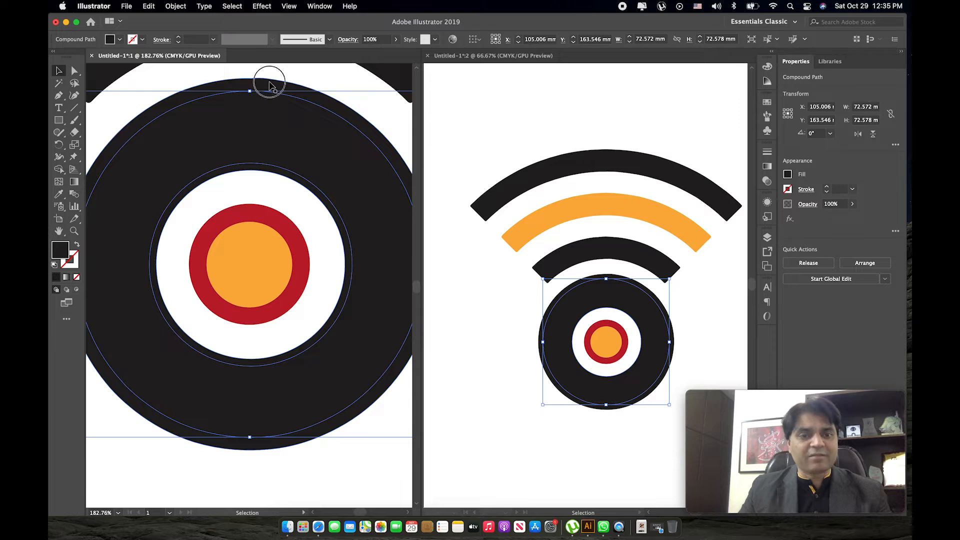
{"action": "left_click", "coordinate": [791, 177]}
{"action": "left_click", "coordinate": [776, 211]}
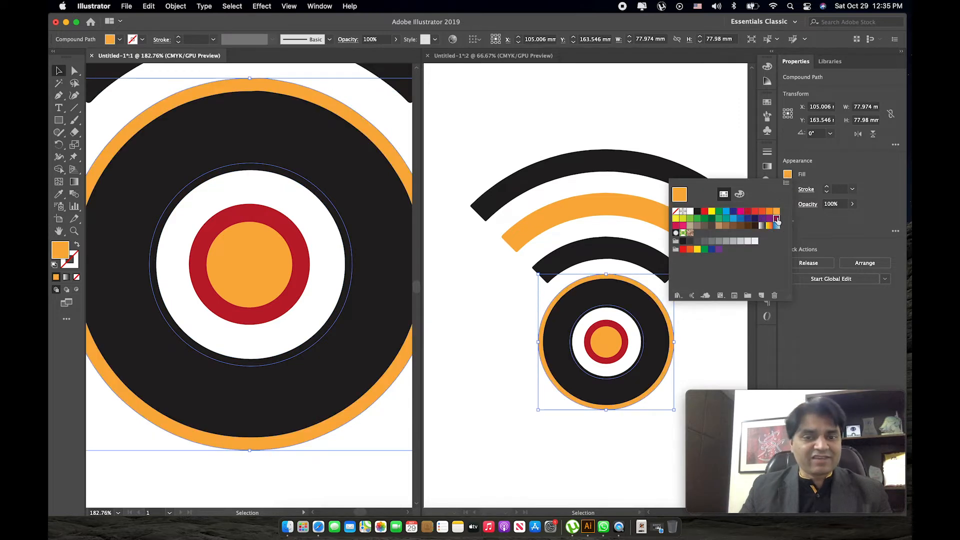
{"action": "left_click", "coordinate": [777, 219]}
{"action": "left_click", "coordinate": [769, 219]}
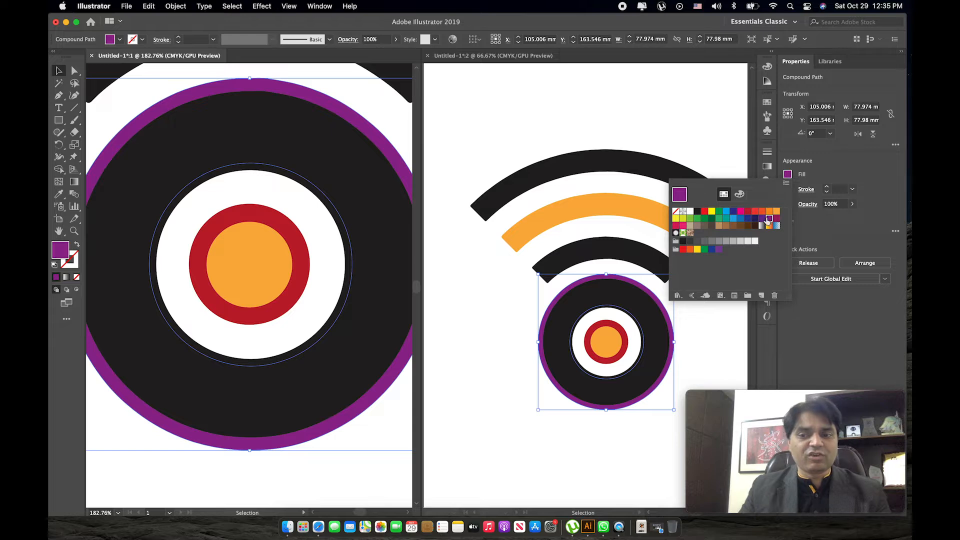
{"action": "left_click", "coordinate": [747, 212]}
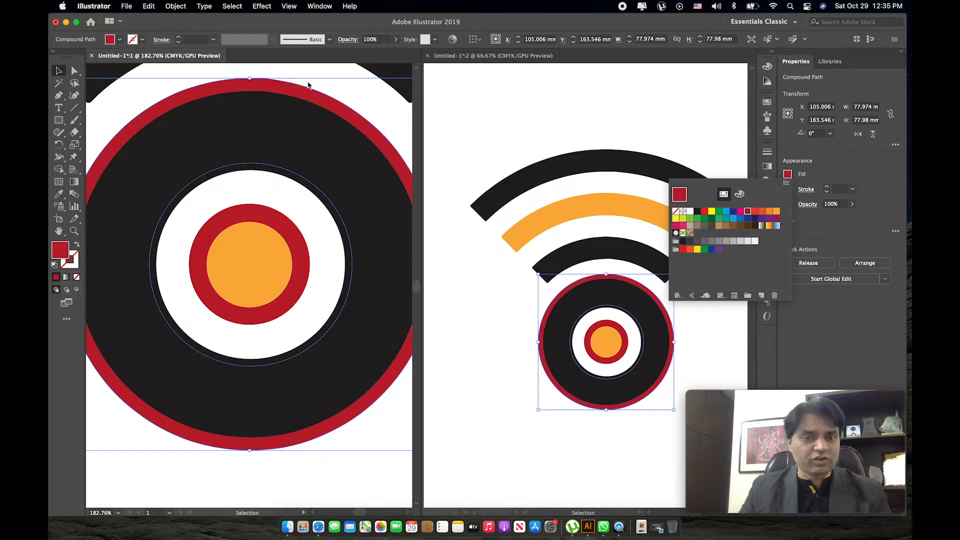
Fill the smaller ring copy with light orange and deselect it.
{"action": "left_click", "coordinate": [330, 83]}
{"action": "left_click", "coordinate": [312, 137]}
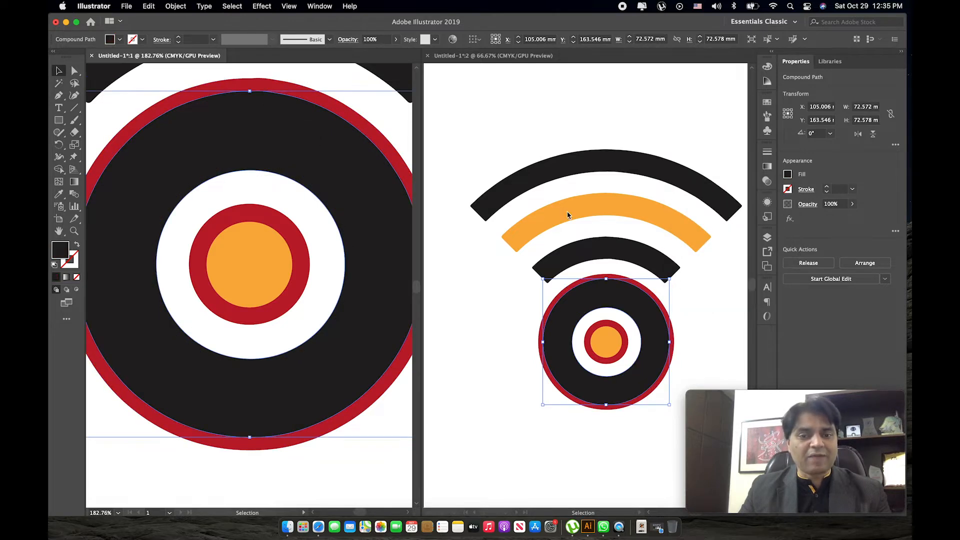
{"action": "left_click", "coordinate": [787, 174]}
{"action": "left_click", "coordinate": [776, 212]}
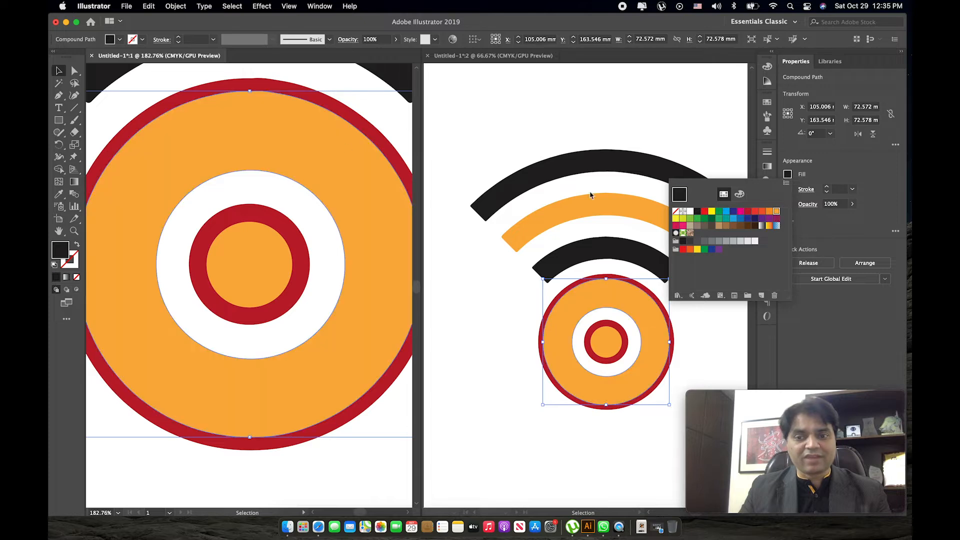
{"action": "left_click", "coordinate": [333, 86]}
{"action": "key", "text": "z"}
{"action": "left_click_drag", "start_coordinate": [234, 204], "coordinate": [163, 161]}
{"action": "left_click_drag", "start_coordinate": [254, 231], "coordinate": [229, 209]}
{"action": "key", "text": "v"}
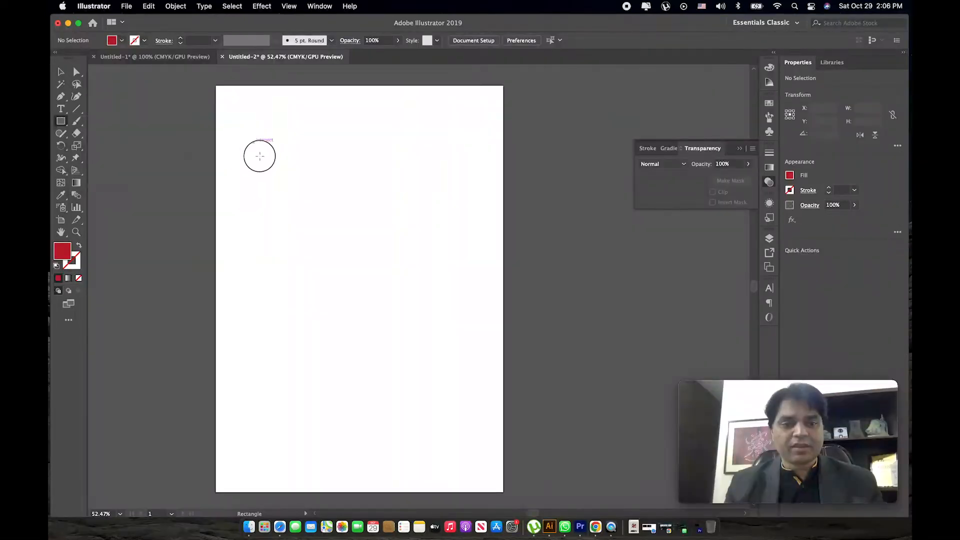
Draw a red rectangle about 422 by 508 pt in the middle of the Untitled-2 page.
{"action": "left_click_drag", "start_coordinate": [253, 142], "coordinate": [458, 388]}
{"action": "key", "text": "v"}
{"action": "left_click_drag", "start_coordinate": [407, 206], "coordinate": [411, 210]}
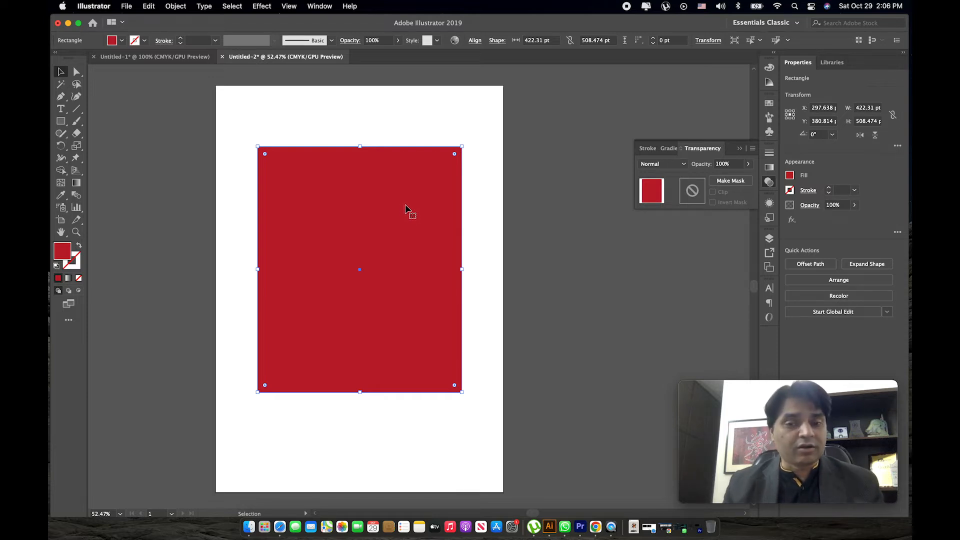
Move the large rectangle down to the page's lower edge and draw a square about 65 pt wide with a copy beside it.
{"action": "left_click_drag", "start_coordinate": [380, 223], "coordinate": [383, 233]}
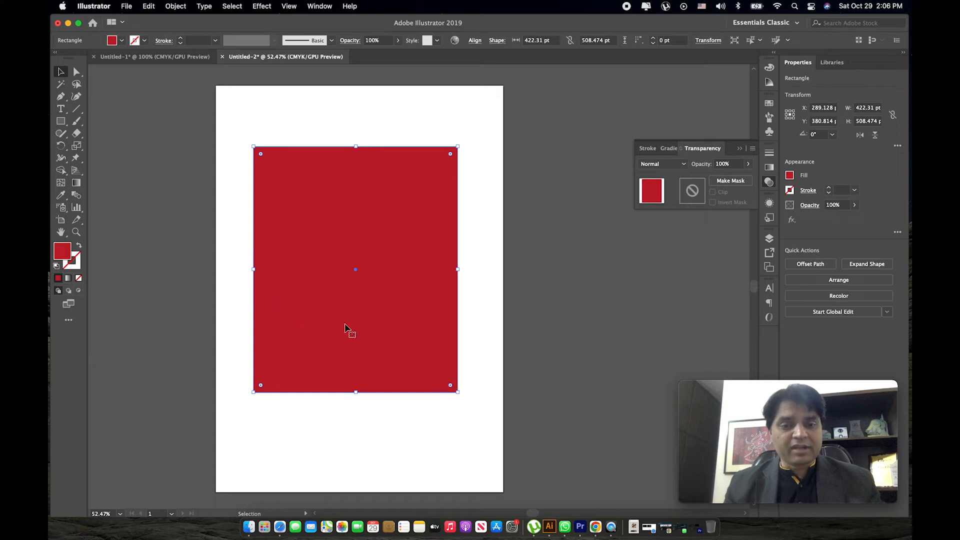
{"action": "left_click_drag", "start_coordinate": [364, 200], "coordinate": [369, 300]}
{"action": "left_click", "coordinate": [60, 123]}
{"action": "key", "text": "super+shift+a"}
{"action": "mouse_move", "coordinate": [252, 119]}
{"action": "left_mouse_down"}
{"action": "mouse_move", "coordinate": [285, 152]}
{"action": "mouse_move", "coordinate": [307, 133]}
{"action": "left_mouse_up"}
{"action": "key", "text": "v"}
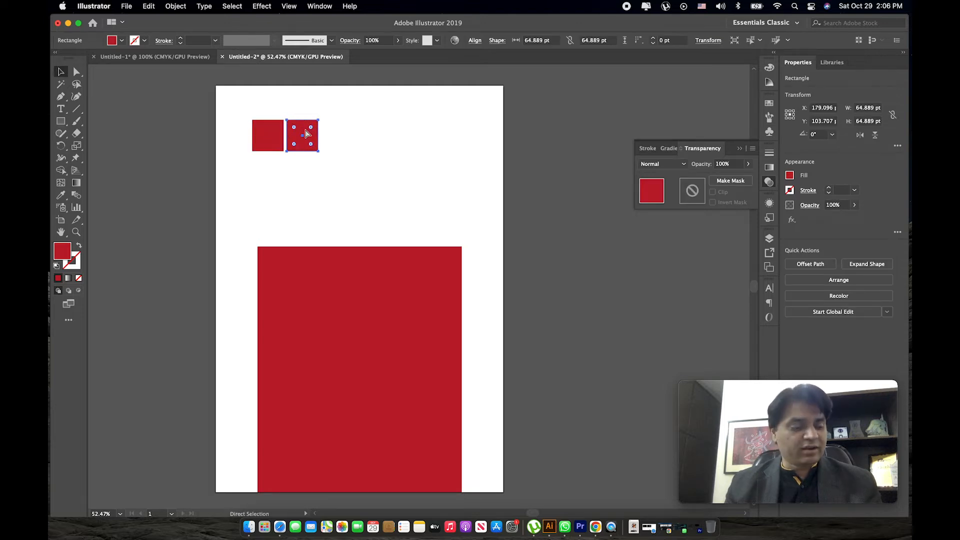
Repeat the square copy to build an evenly spaced row of seven, and duplicate the row downward into four rows.
{"action": "key", "text": "super+d"}
{"action": "key", "text": "super+d"}
{"action": "key", "text": "super+d"}
{"action": "key", "text": "super+d"}
{"action": "key", "text": "super+d"}
{"action": "left_click_drag", "start_coordinate": [494, 107], "coordinate": [248, 155]}
{"action": "left_click_drag", "start_coordinate": [343, 145], "coordinate": [340, 172]}
{"action": "key", "text": "super+d"}
{"action": "key", "text": "super+d"}
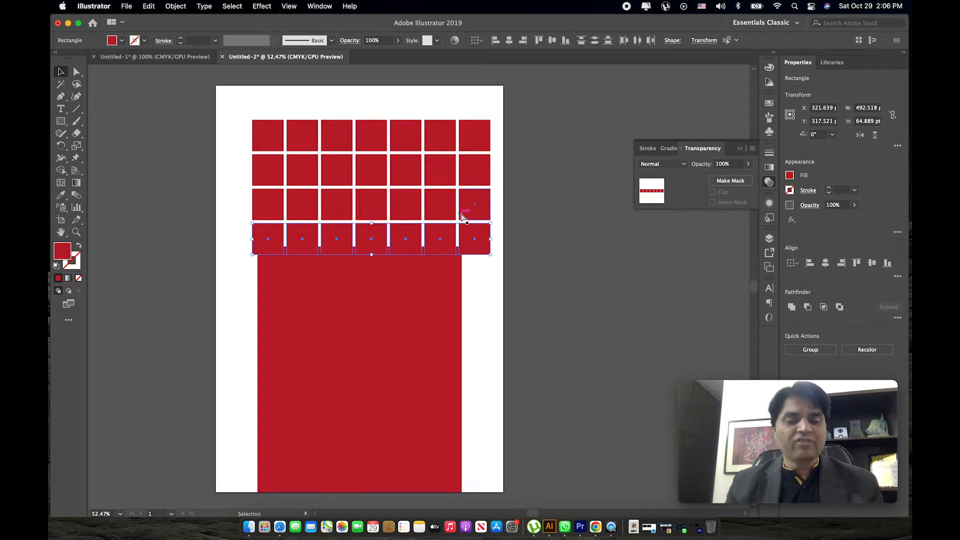
Undo the duplicated rows and last square copies, and delete the remaining squares and the large red rectangle.
{"action": "key", "text": "super+z"}
{"action": "key", "text": "super+z"}
{"action": "key", "text": "super+z"}
{"action": "key", "text": "super+z"}
{"action": "key", "text": "super+z"}
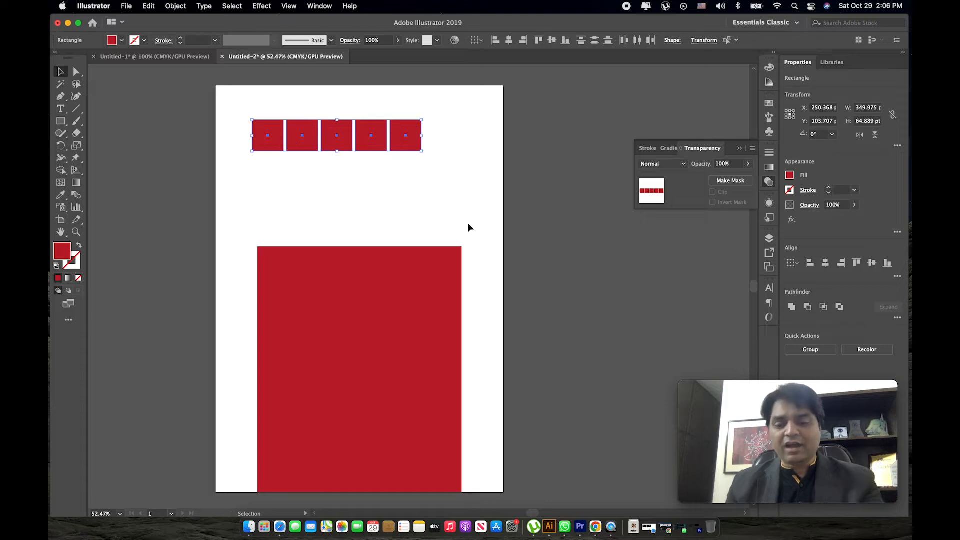
{"action": "key", "text": "Delete"}
{"action": "left_click_drag", "start_coordinate": [435, 307], "coordinate": [421, 202]}
{"action": "left_click_drag", "start_coordinate": [460, 264], "coordinate": [469, 268]}
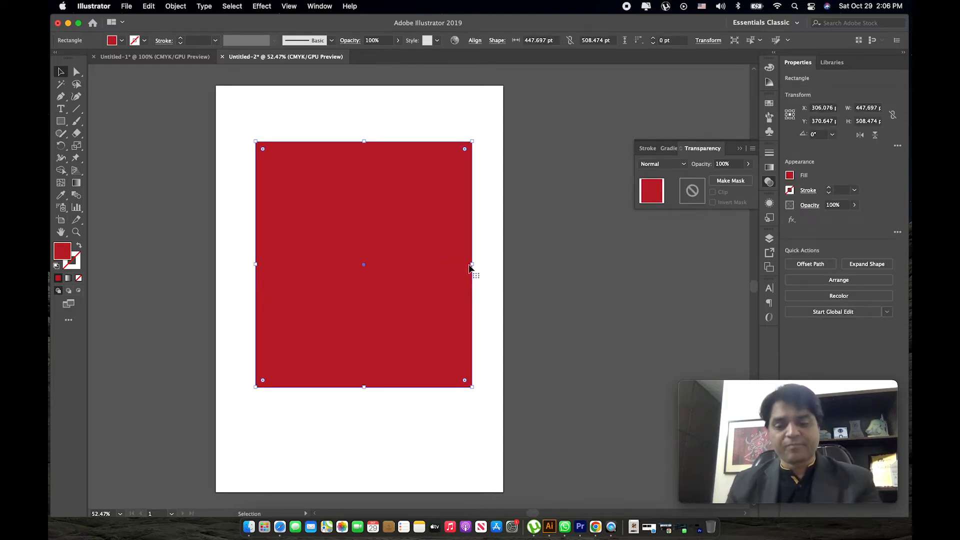
{"action": "key", "text": "Delete"}
{"action": "left_click", "coordinate": [60, 121]}
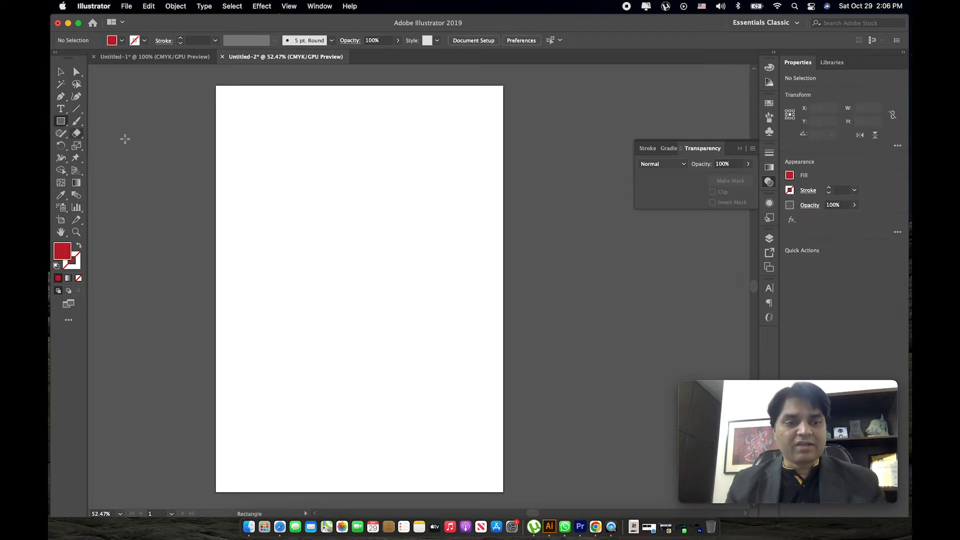
{"action": "left_click", "coordinate": [314, 171]}
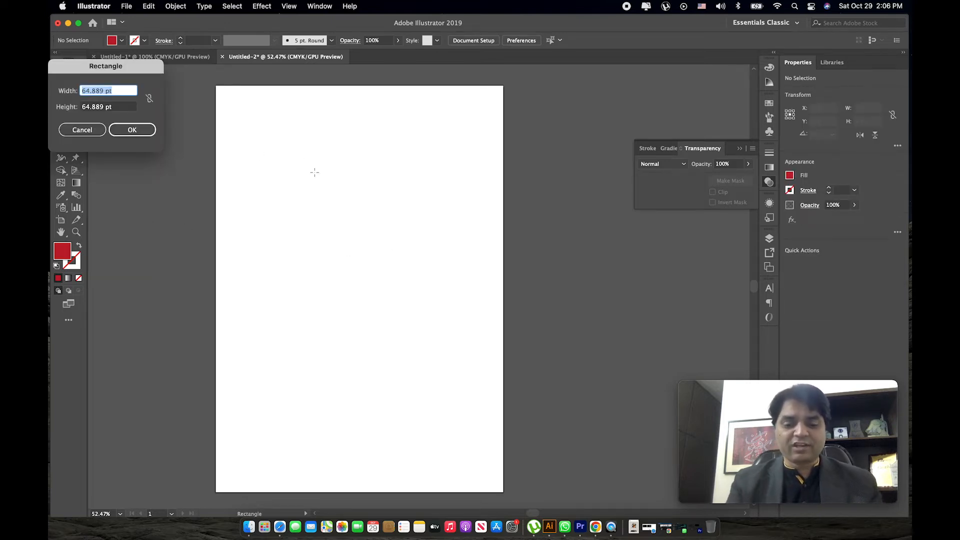
{"action": "key", "text": "Escape"}
{"action": "key", "text": "v"}
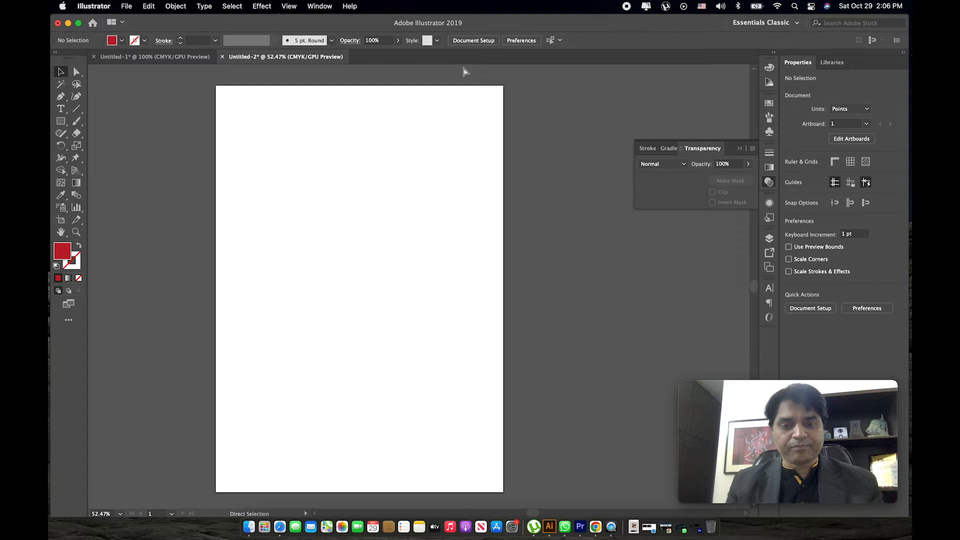
Show the rulers and set their units to inches.
{"action": "key", "text": "super+r"}
{"action": "right_click", "coordinate": [454, 69]}
{"action": "left_click", "coordinate": [477, 102]}
Create a 5 by 5 in red square and move it toward the middle of the page's upper half.
{"action": "key", "text": "m"}
{"action": "left_click", "coordinate": [319, 150]}
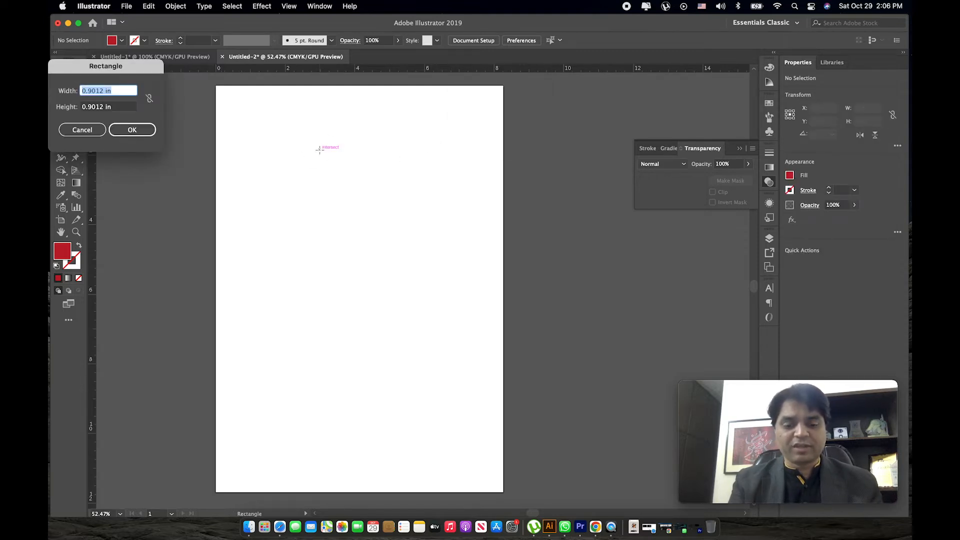
{"action": "type", "text": "5"}
{"action": "key", "text": "Tab"}
{"action": "type", "text": "5"}
{"action": "key", "text": "Return"}
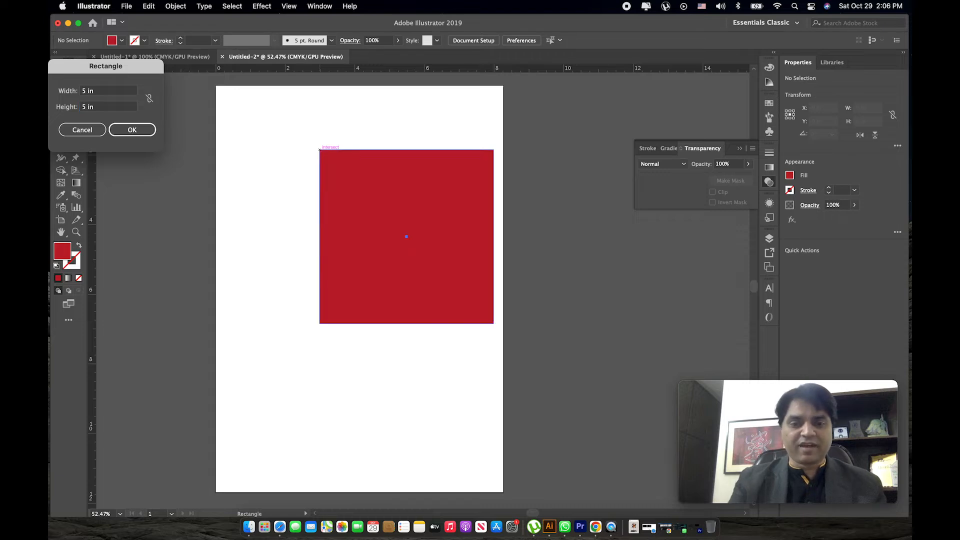
{"action": "key", "text": "v"}
{"action": "left_click_drag", "start_coordinate": [411, 210], "coordinate": [388, 239]}
Start Split Into Grid on the 5 in square and turn on its preview.
{"action": "key", "text": "z"}
{"action": "scroll", "coordinate": [400, 220], "scroll_direction": "down", "scroll_amount": 1}
{"action": "key", "text": "v"}
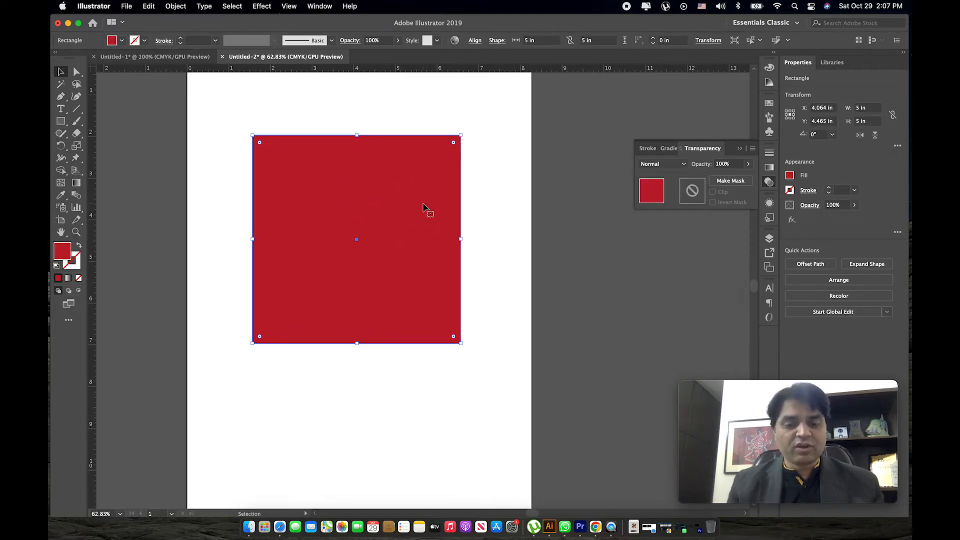
{"action": "left_click", "coordinate": [174, 7]}
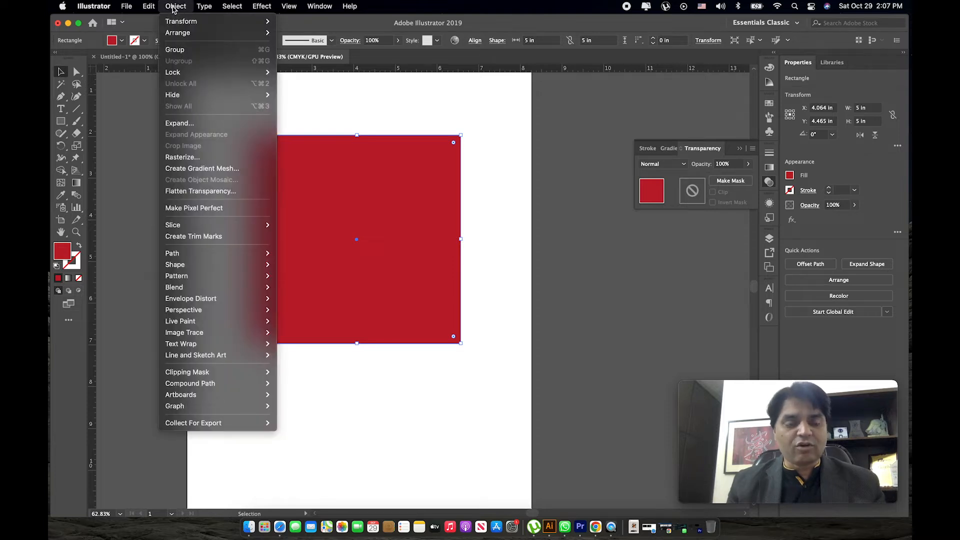
{"action": "mouse_move", "coordinate": [200, 254]}
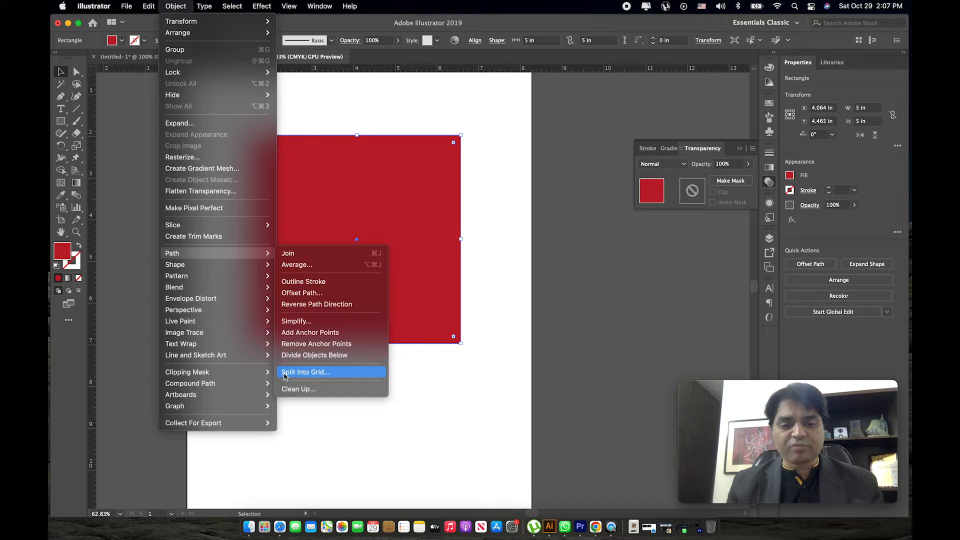
{"action": "left_click", "coordinate": [306, 373]}
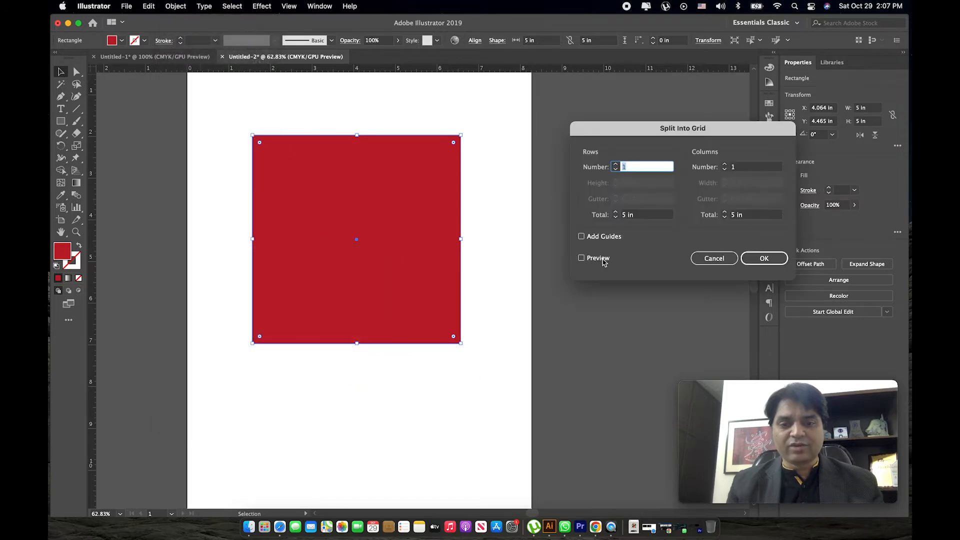
{"action": "left_click_drag", "start_coordinate": [642, 134], "coordinate": [588, 143]}
{"action": "left_click", "coordinate": [544, 267]}
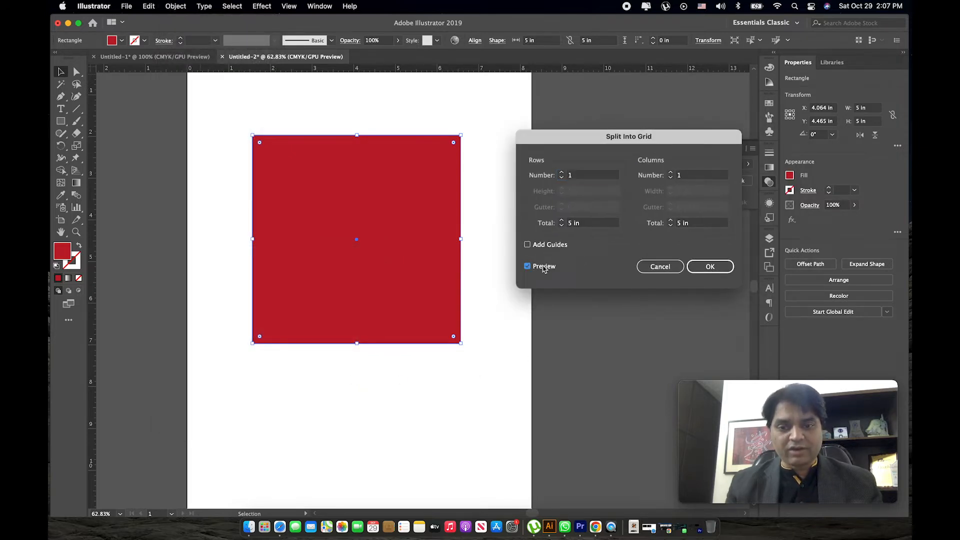
Set the grid split to 6 rows and 6 columns.
{"action": "left_click", "coordinate": [562, 173]}
{"action": "left_click", "coordinate": [562, 173]}
{"action": "left_click", "coordinate": [562, 173]}
{"action": "left_click", "coordinate": [561, 173]}
{"action": "left_click", "coordinate": [561, 173]}
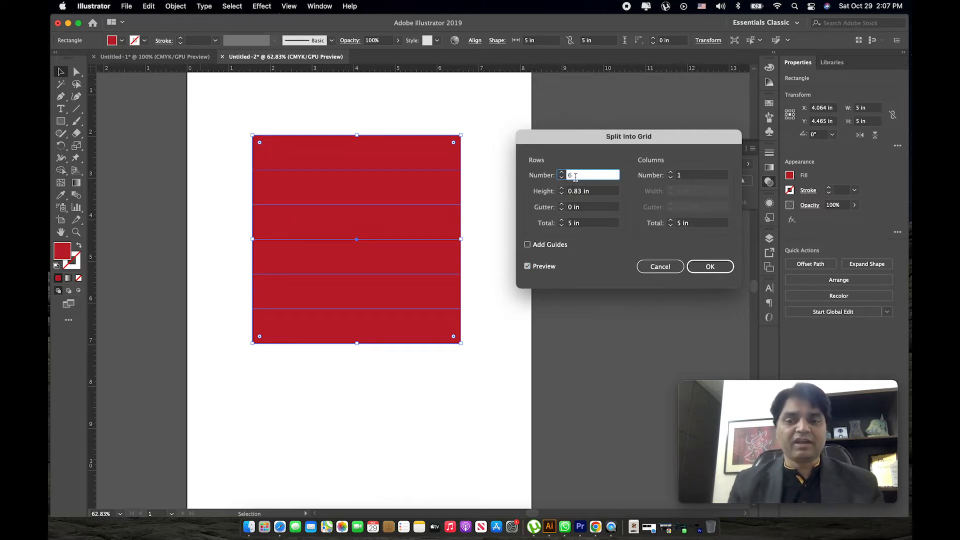
{"action": "left_click", "coordinate": [685, 176]}
{"action": "type", "text": "6"}
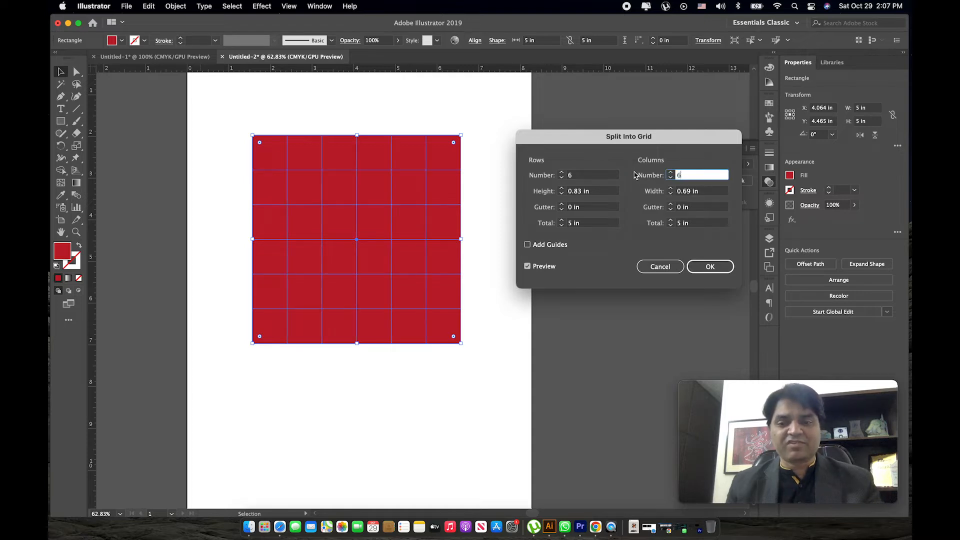
{"action": "left_click_drag", "start_coordinate": [589, 143], "coordinate": [569, 133]}
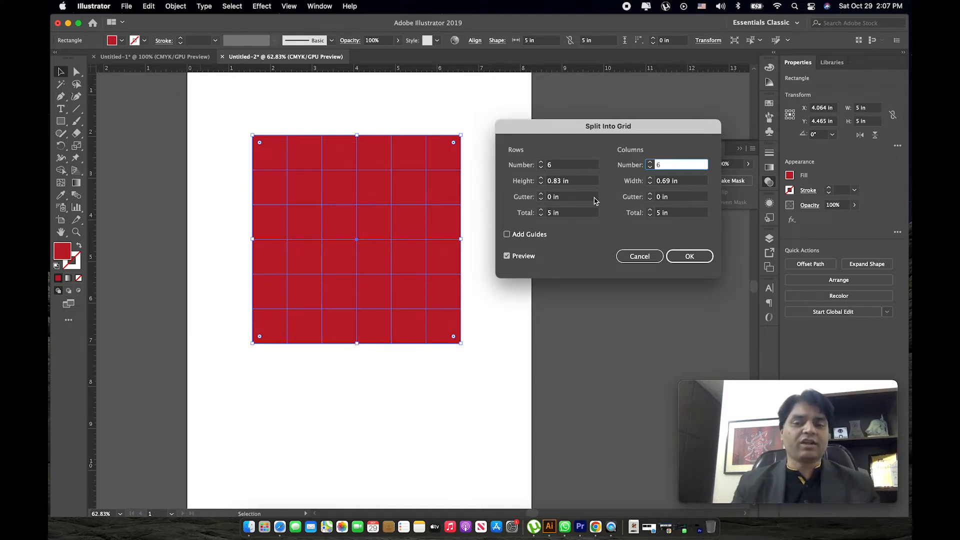
Set the row and column gutters to 0.1 in, apply the grid split and deselect the squares.
{"action": "left_click", "coordinate": [541, 195]}
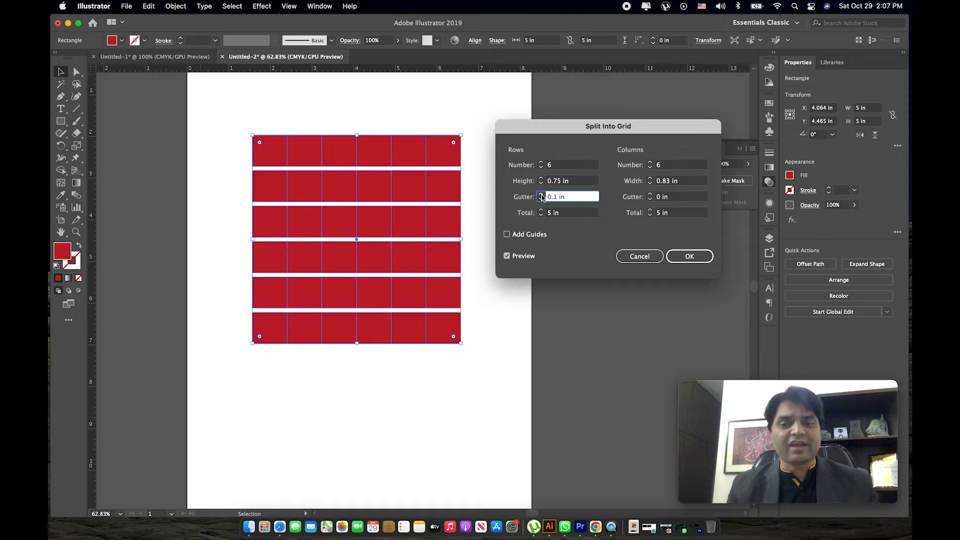
{"action": "left_click", "coordinate": [651, 195]}
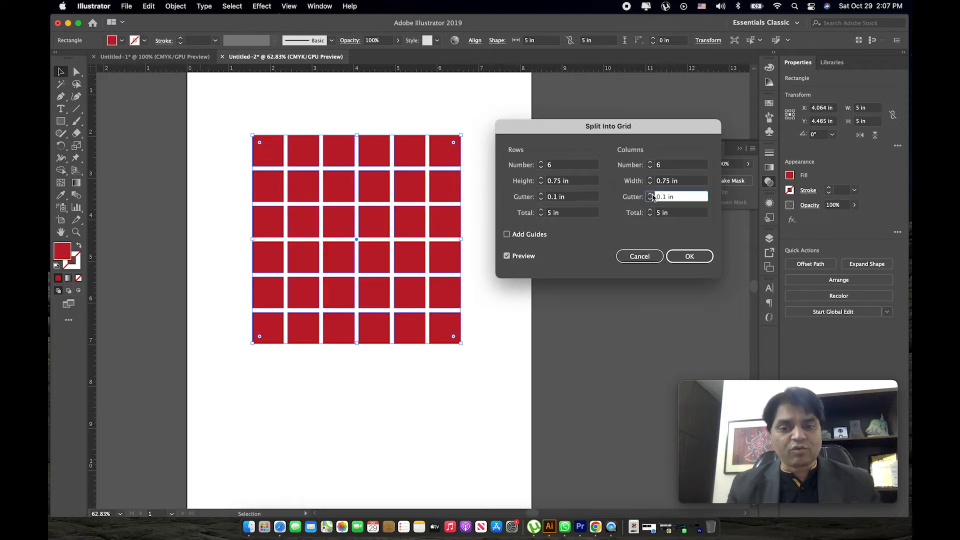
{"action": "left_click", "coordinate": [677, 260]}
{"action": "left_click", "coordinate": [490, 245]}
Pull three outer squares from the third and fourth rows out of the grid, and undo the moves.
{"action": "key", "text": "z"}
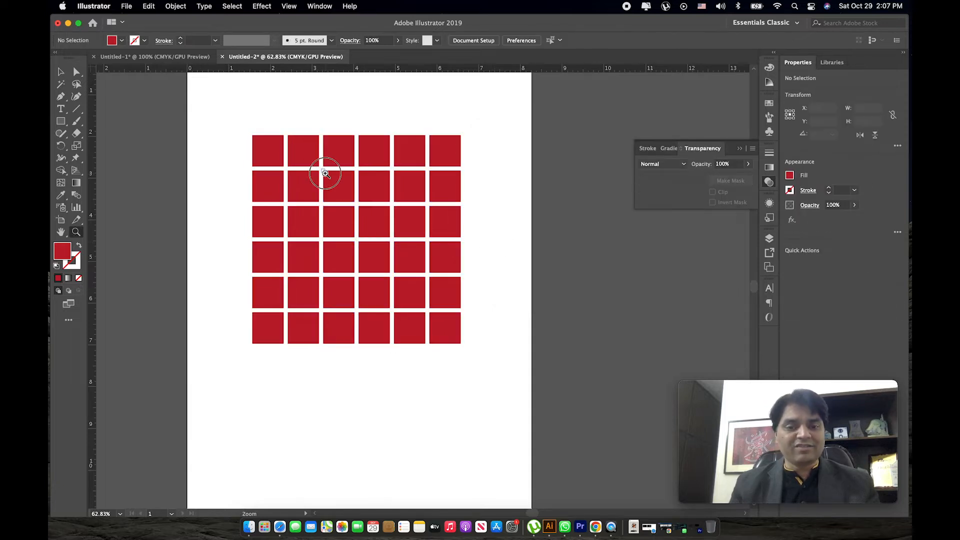
{"action": "left_click_drag", "start_coordinate": [329, 175], "coordinate": [357, 193]}
{"action": "key", "text": "v"}
{"action": "left_click_drag", "start_coordinate": [476, 242], "coordinate": [530, 243]}
{"action": "left_click_drag", "start_coordinate": [256, 244], "coordinate": [206, 242]}
{"action": "left_click_drag", "start_coordinate": [456, 291], "coordinate": [540, 306]}
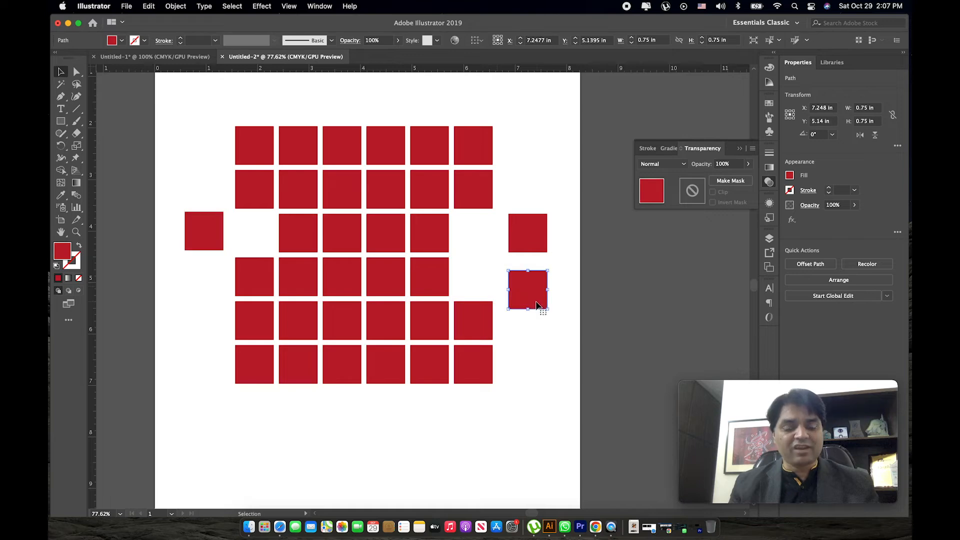
{"action": "key", "text": "super+z"}
{"action": "key", "text": "super+z"}
{"action": "key", "text": "super+z"}
{"action": "left_click", "coordinate": [531, 302]}
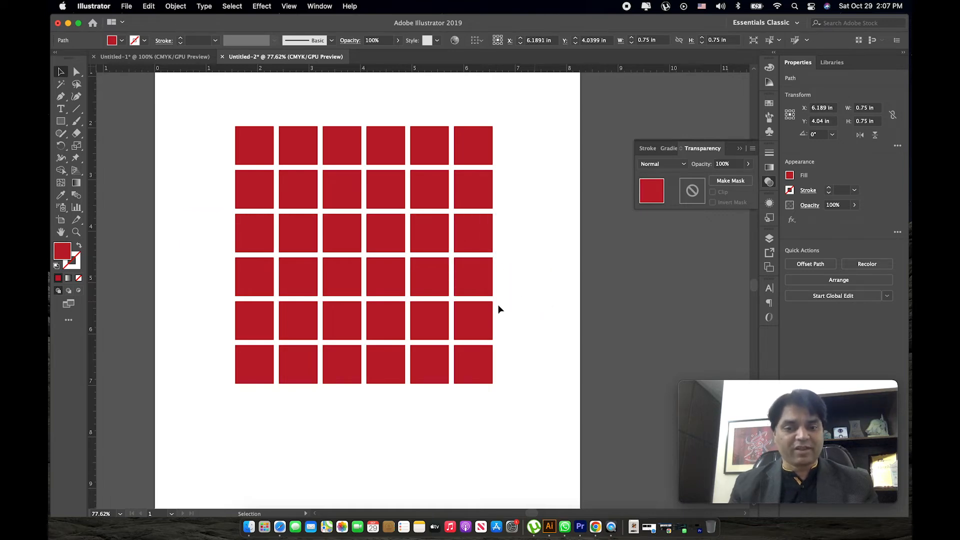
Select the whole grid of red squares and delete it.
{"action": "key", "text": "z"}
{"action": "left_click", "coordinate": [443, 294], "text": "alt"}
{"action": "key", "text": "v"}
{"action": "left_click_drag", "start_coordinate": [444, 150], "coordinate": [223, 370]}
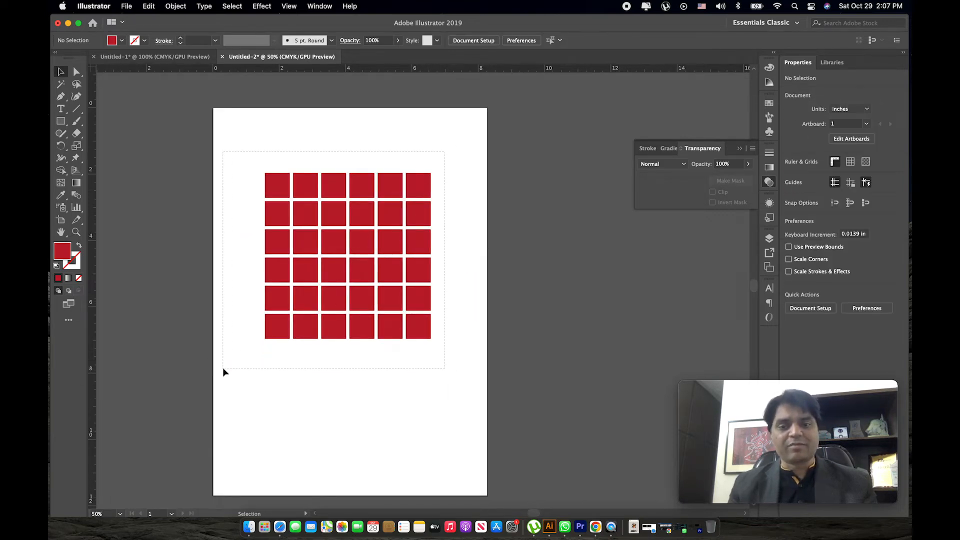
{"action": "key", "text": "Delete"}
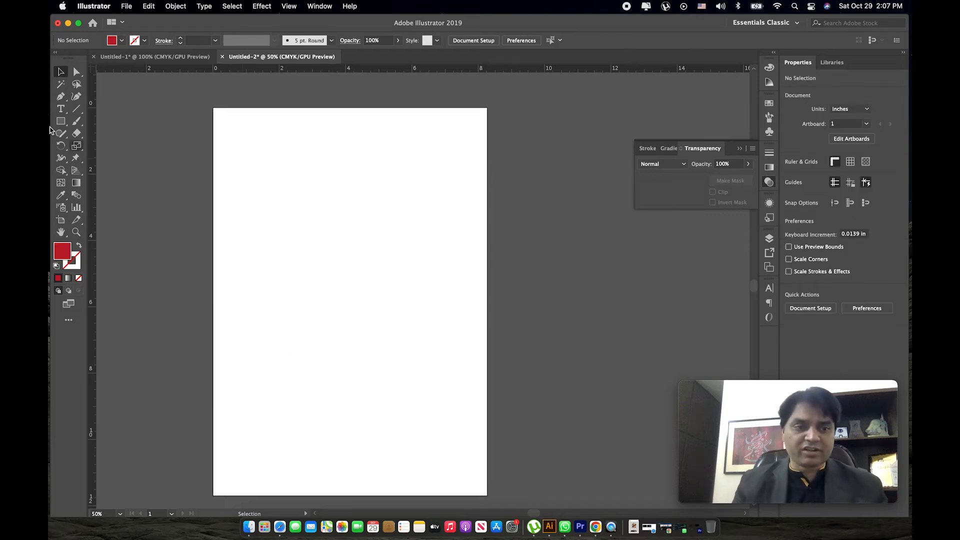
Add the text "ELIXIR" to the page and enlarge it to about 129 pt.
{"action": "left_click", "coordinate": [61, 110]}
{"action": "left_click", "coordinate": [260, 240]}
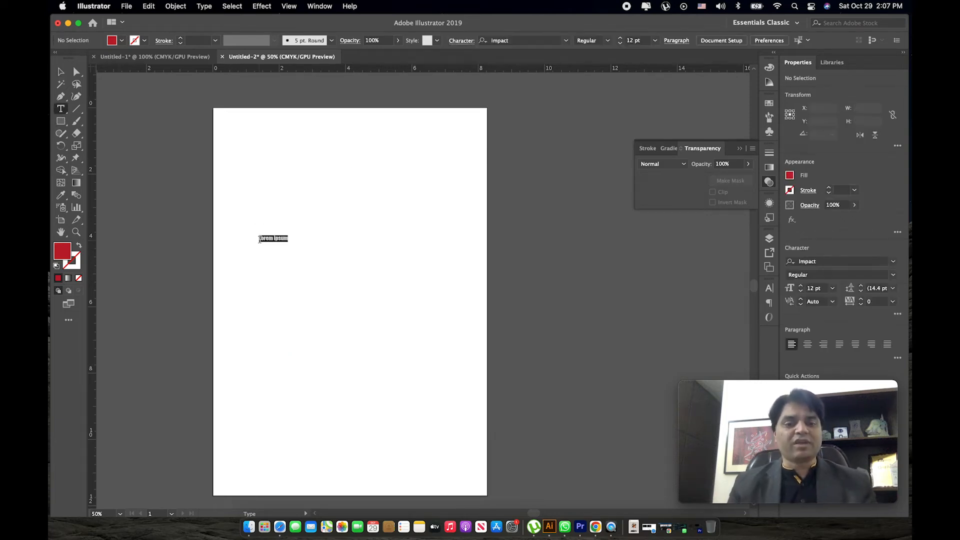
{"action": "type", "text": "ELIXI"}
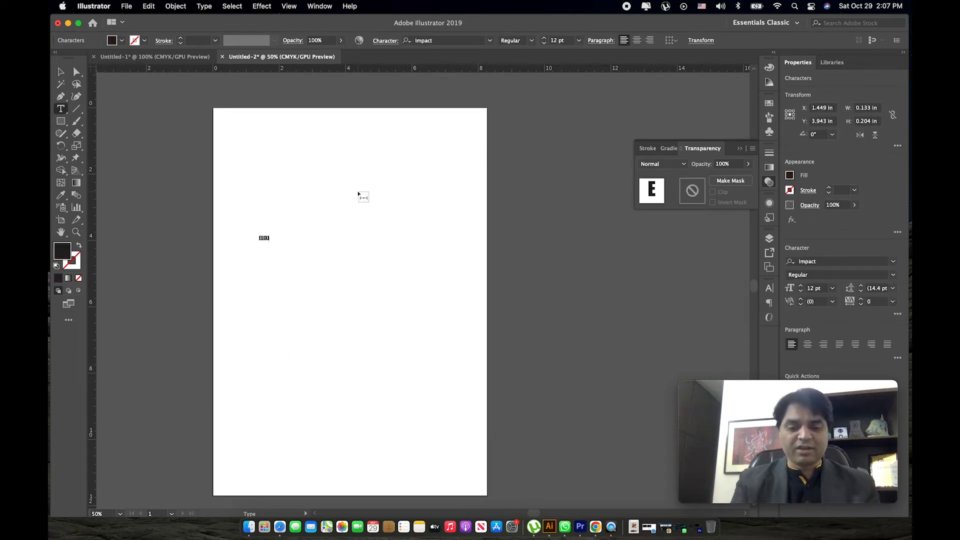
{"action": "type", "text": "R"}
{"action": "key", "text": "Escape"}
{"action": "left_click_drag", "start_coordinate": [273, 243], "coordinate": [401, 300]}
Set the ELIXIR text's font to Times with the Bold style.
{"action": "left_click_drag", "start_coordinate": [836, 262], "coordinate": [749, 259]}
{"action": "key", "text": "Down"}
{"action": "type", "text": "rim"}
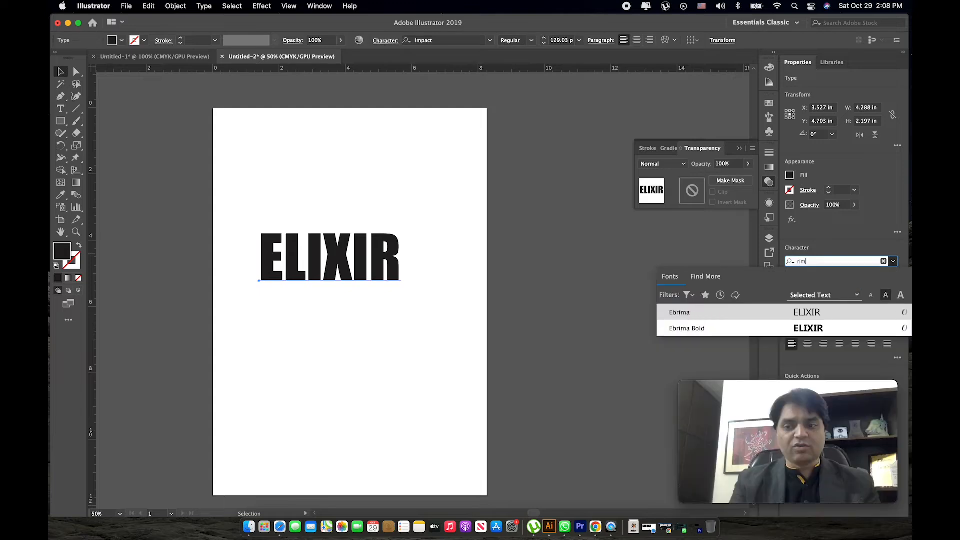
{"action": "key", "text": "BackSpace"}
{"action": "key", "text": "BackSpace"}
{"action": "key", "text": "BackSpace"}
{"action": "type", "text": "times"}
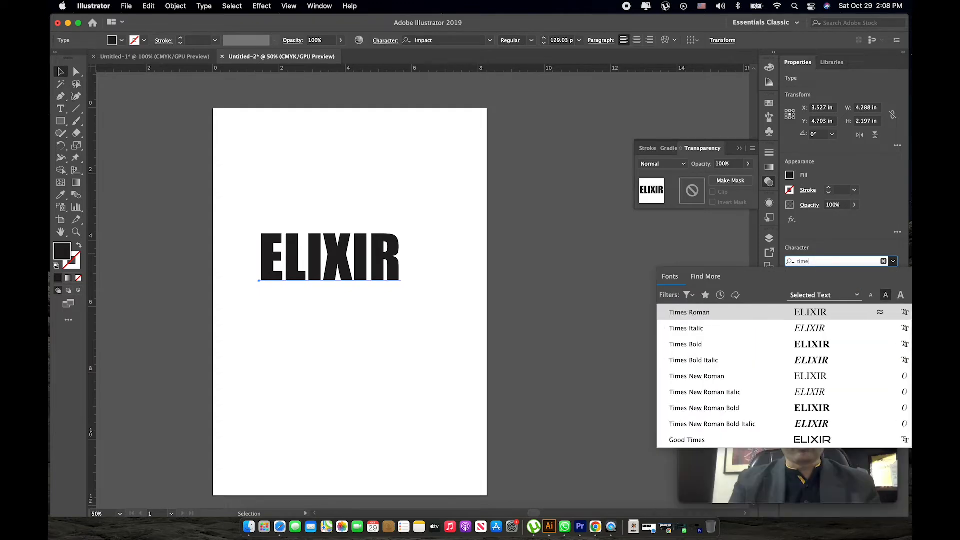
{"action": "key", "text": "Return"}
{"action": "left_click", "coordinate": [893, 275]}
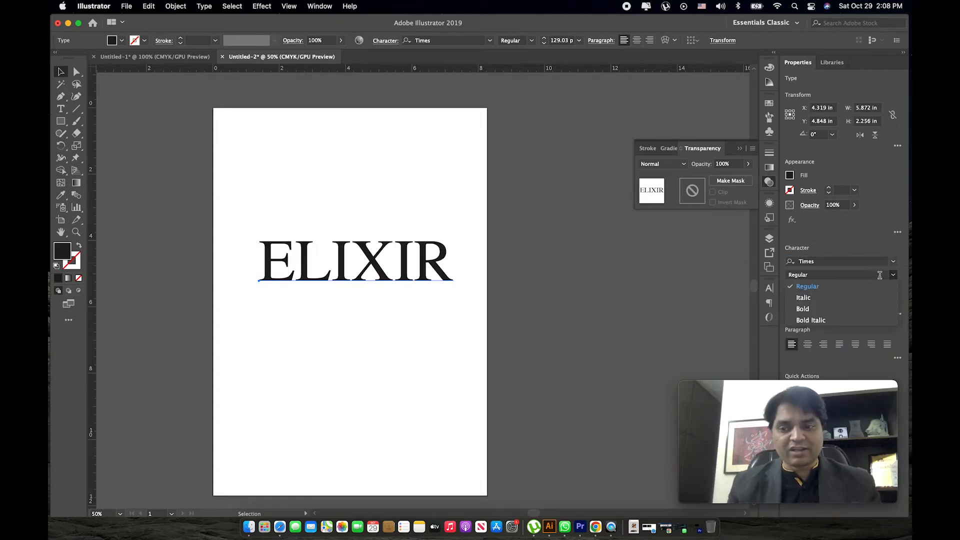
{"action": "left_click", "coordinate": [825, 314]}
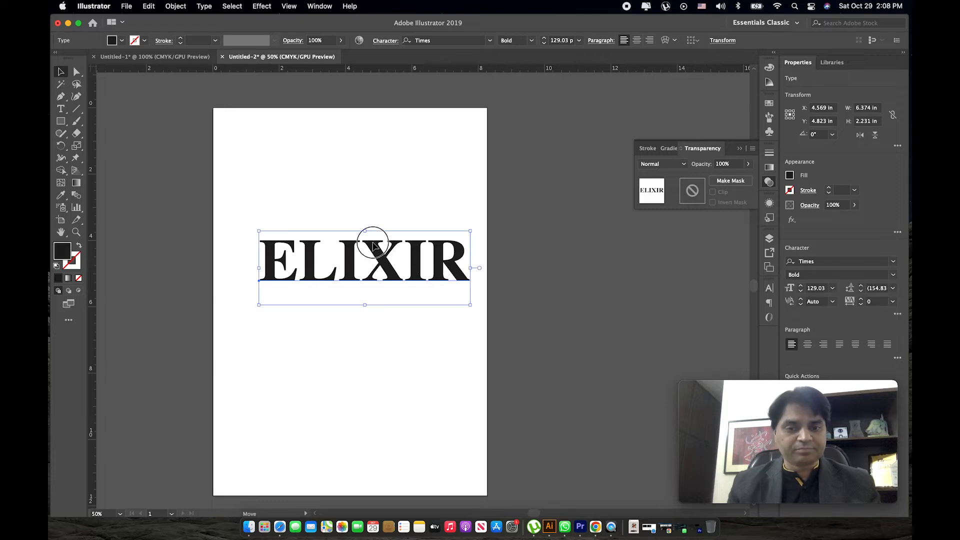
Move the ELIXIR text to the horizontal middle of the page, slightly higher up, and deselect it.
{"action": "mouse_move", "coordinate": [375, 244]}
{"action": "left_mouse_down"}
{"action": "mouse_move", "coordinate": [357, 221]}
{"action": "mouse_move", "coordinate": [374, 226]}
{"action": "left_mouse_up"}
{"action": "key", "text": "z"}
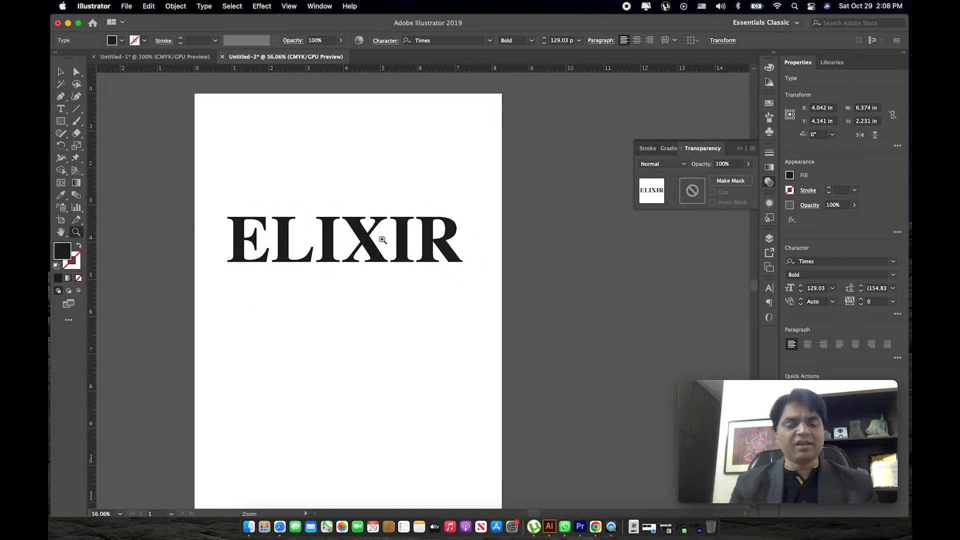
{"action": "left_click", "coordinate": [380, 179]}
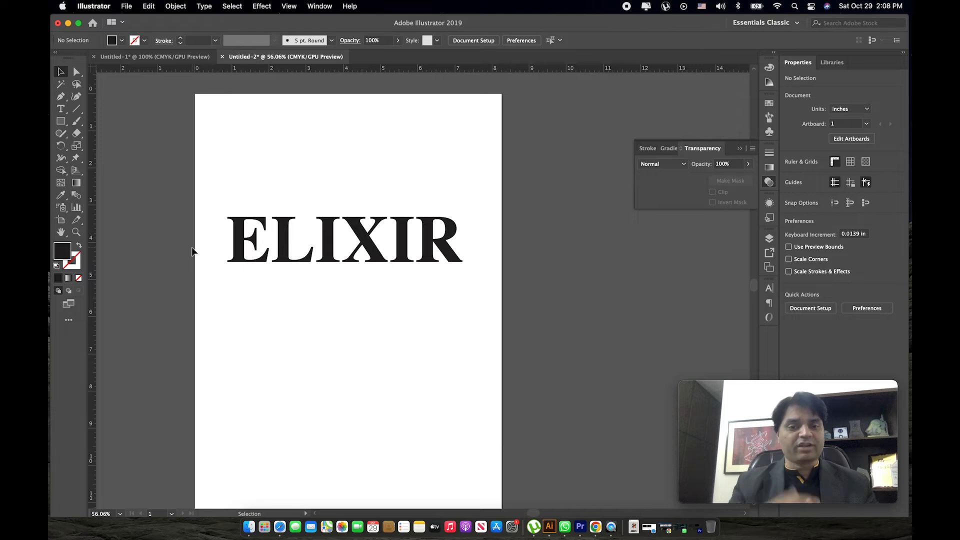
Try to pick individual letters in the ELIXIR text, and return to selecting it as a whole object.
{"action": "left_click", "coordinate": [317, 249]}
{"action": "double_click", "coordinate": [317, 247]}
{"action": "double_click", "coordinate": [278, 236]}
{"action": "left_click", "coordinate": [294, 246]}
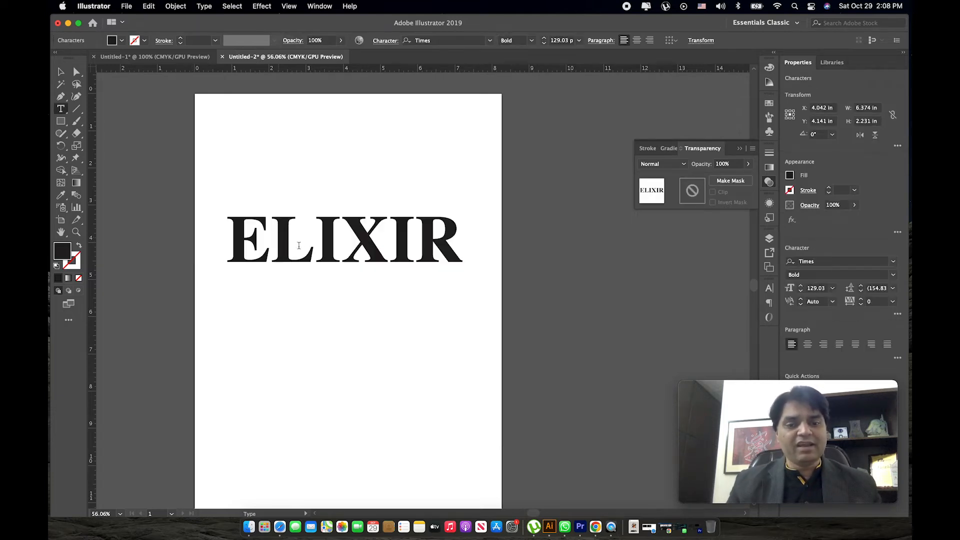
{"action": "left_click", "coordinate": [60, 72]}
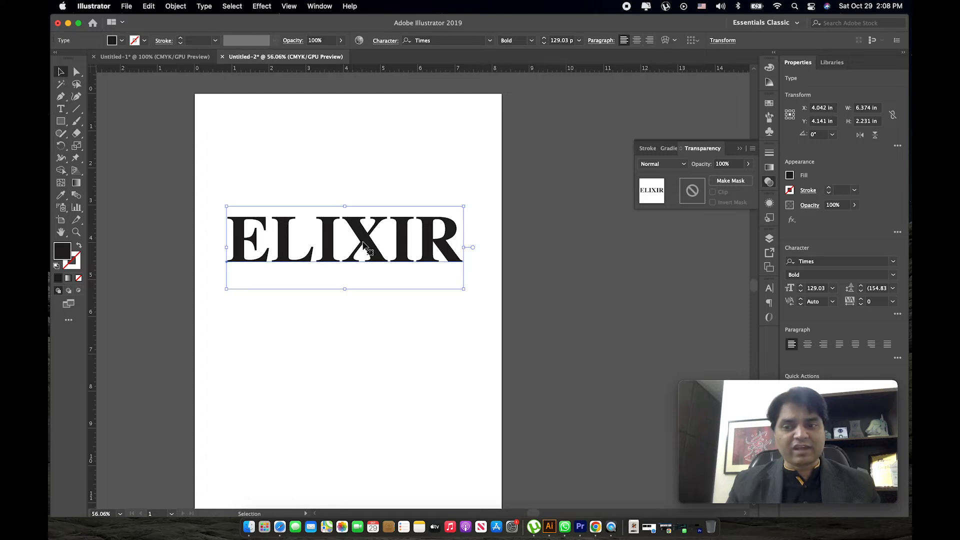
Add a new 1 pt stroke to the ELIXIR text in its appearance attributes.
{"action": "left_click", "coordinate": [770, 204]}
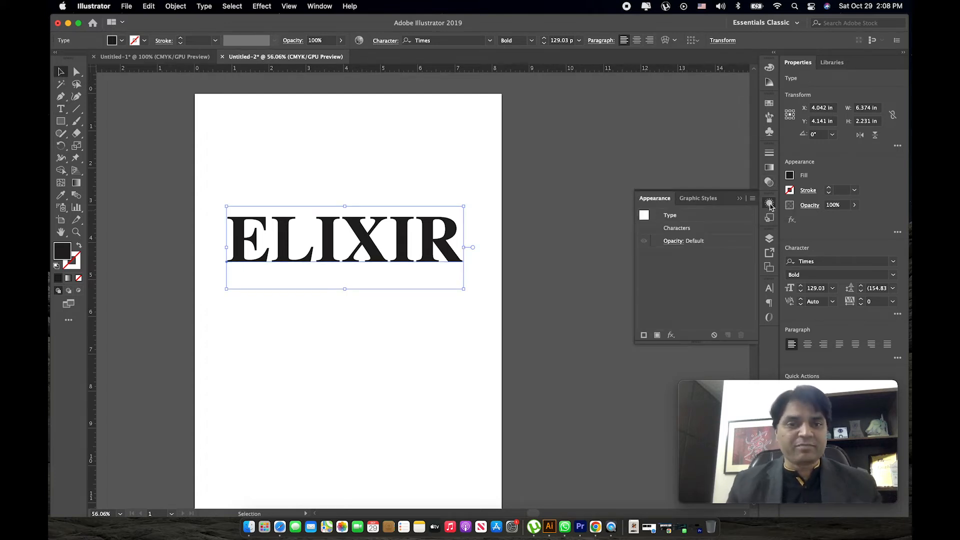
{"action": "left_click", "coordinate": [769, 204]}
{"action": "left_click", "coordinate": [320, 6]}
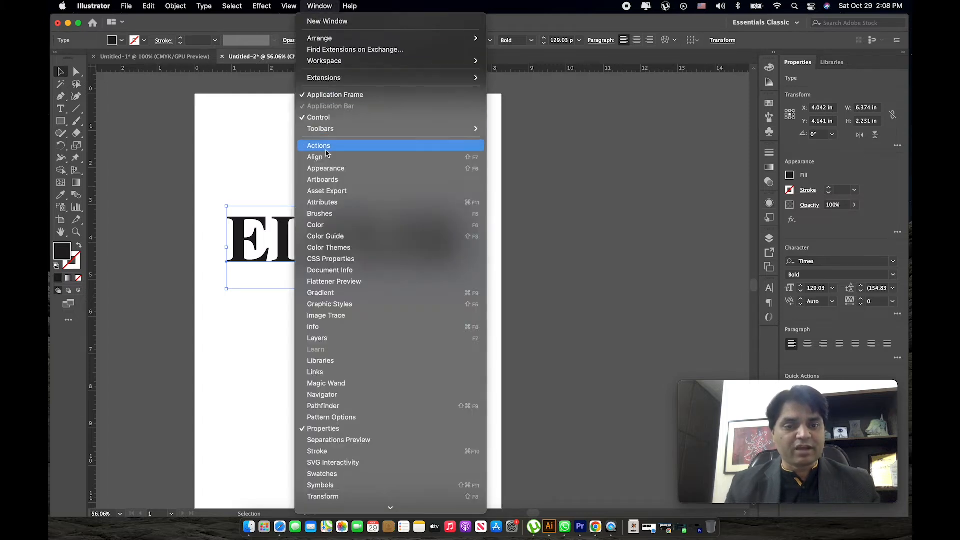
{"action": "left_click", "coordinate": [324, 170]}
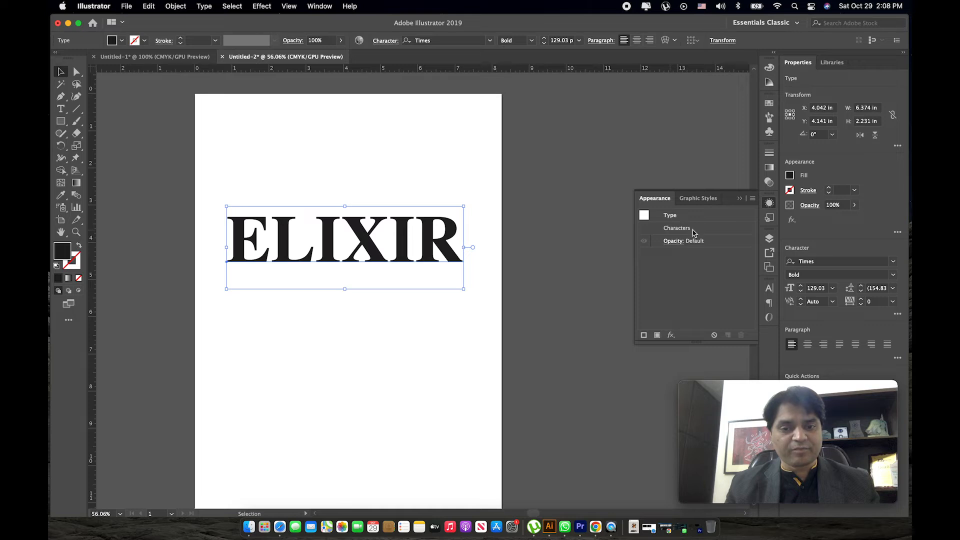
{"action": "left_click", "coordinate": [752, 199]}
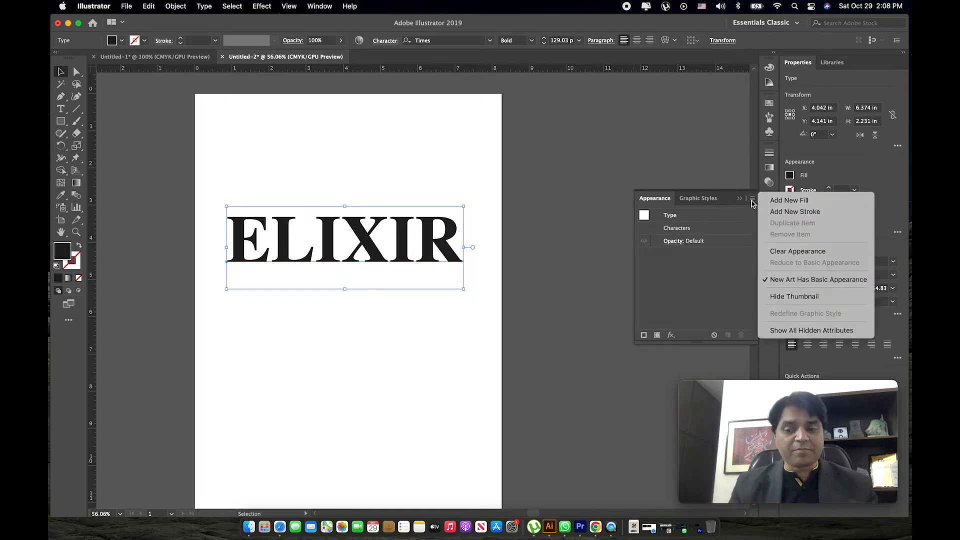
{"action": "left_click", "coordinate": [785, 213]}
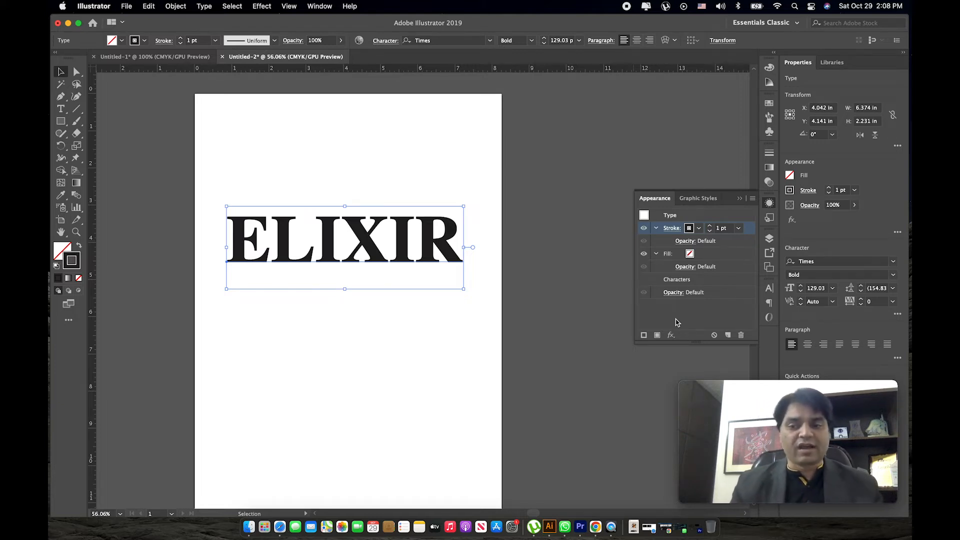
{"action": "left_click", "coordinate": [739, 229]}
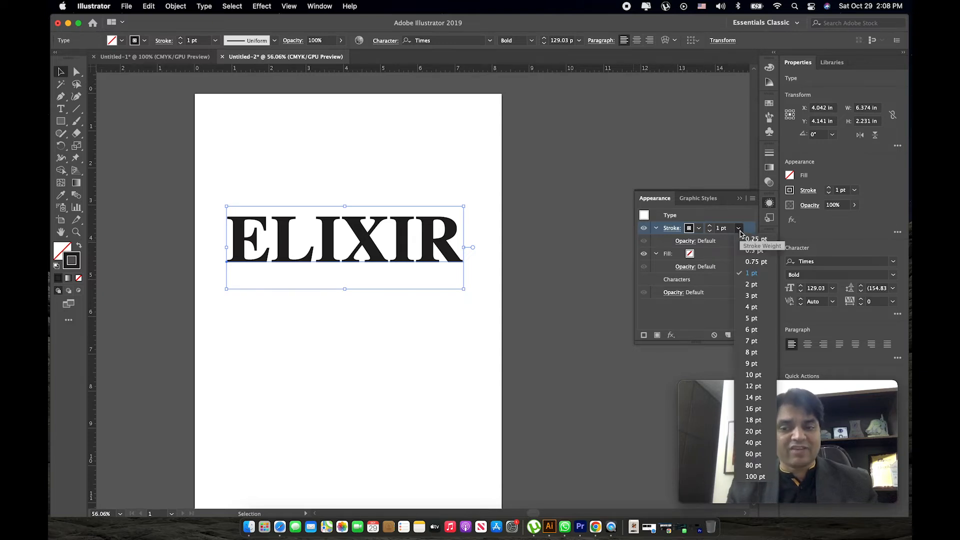
{"action": "left_click", "coordinate": [740, 233]}
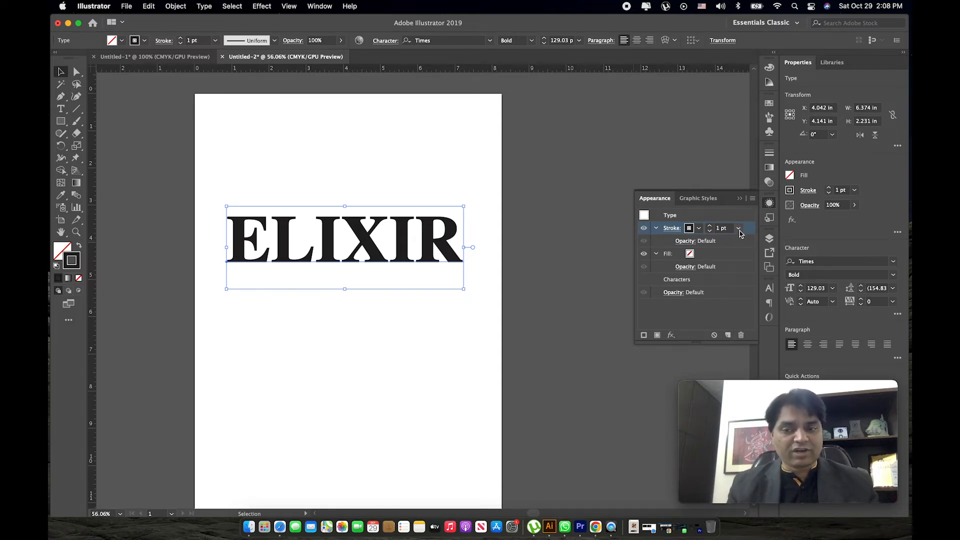
Apply an Offset Path effect to the text's stroke with a 0.125 in offset, Miter joins and a miter limit of 4.
{"action": "left_click", "coordinate": [670, 335]}
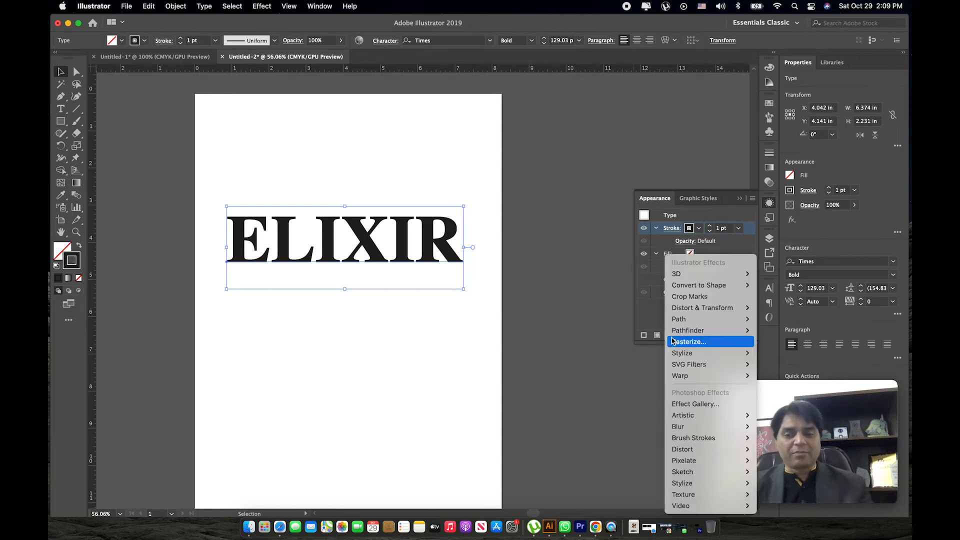
{"action": "mouse_move", "coordinate": [679, 324]}
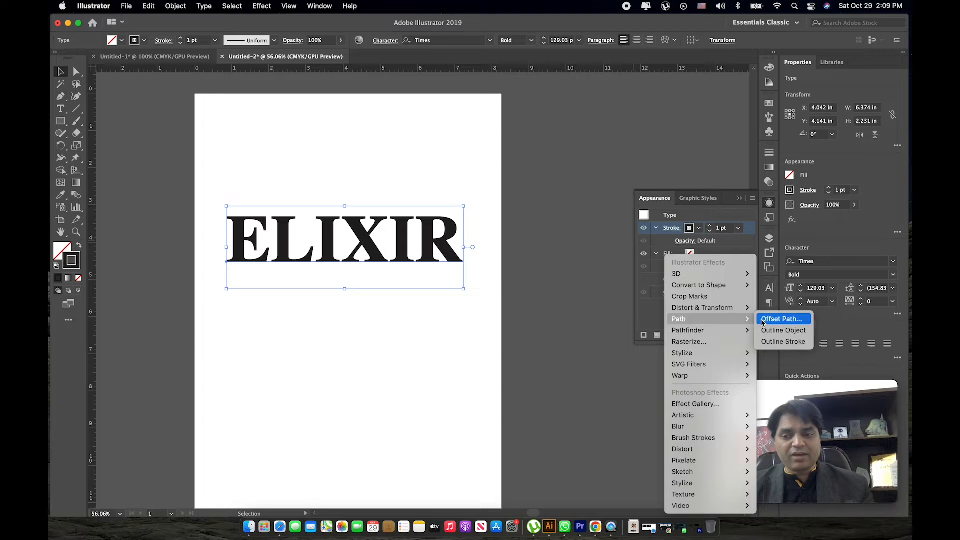
{"action": "left_click", "coordinate": [778, 319]}
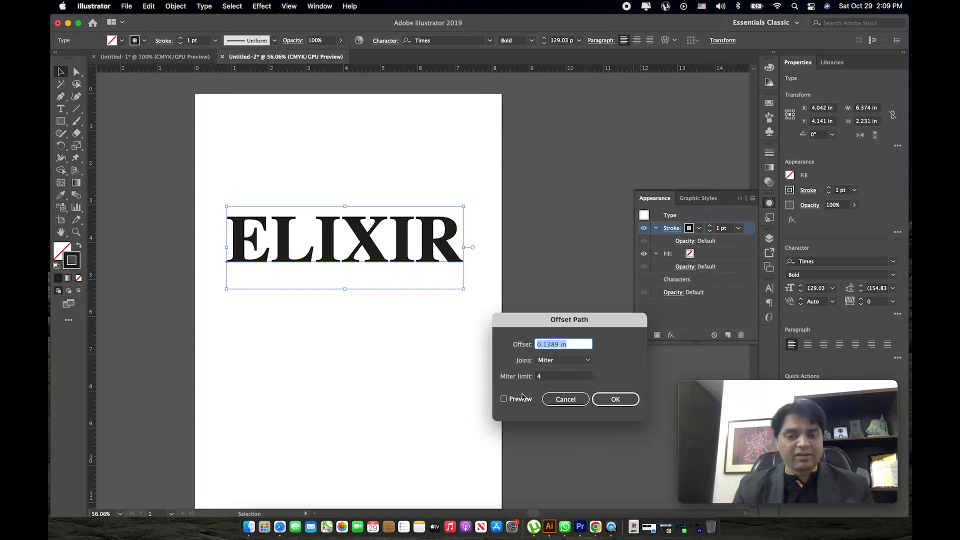
{"action": "left_click", "coordinate": [520, 398]}
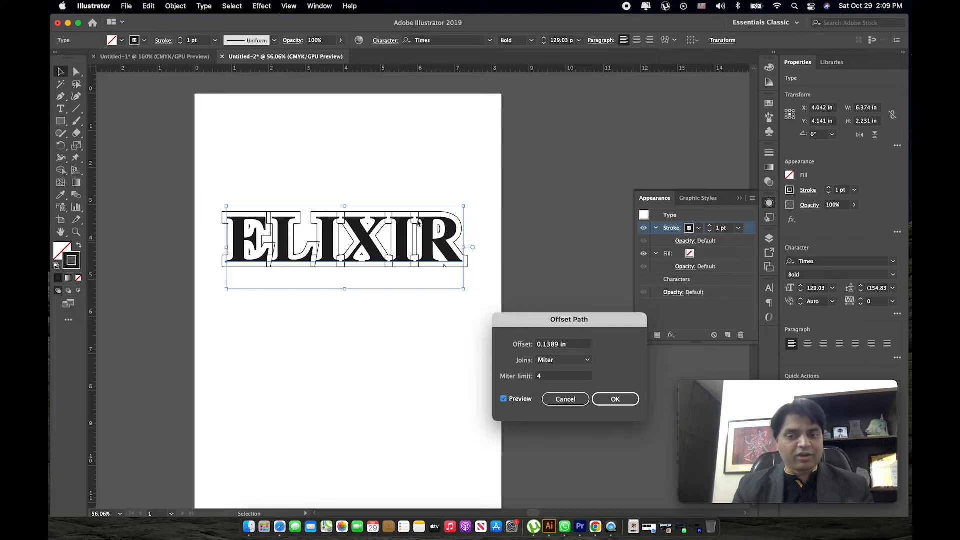
{"action": "left_click_drag", "start_coordinate": [574, 345], "coordinate": [521, 345]}
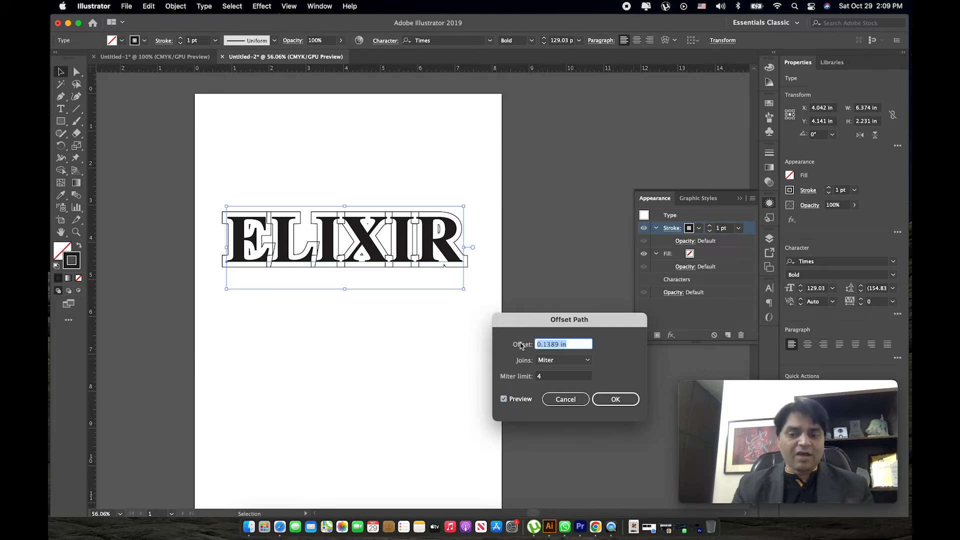
{"action": "type", "text": "0.5"}
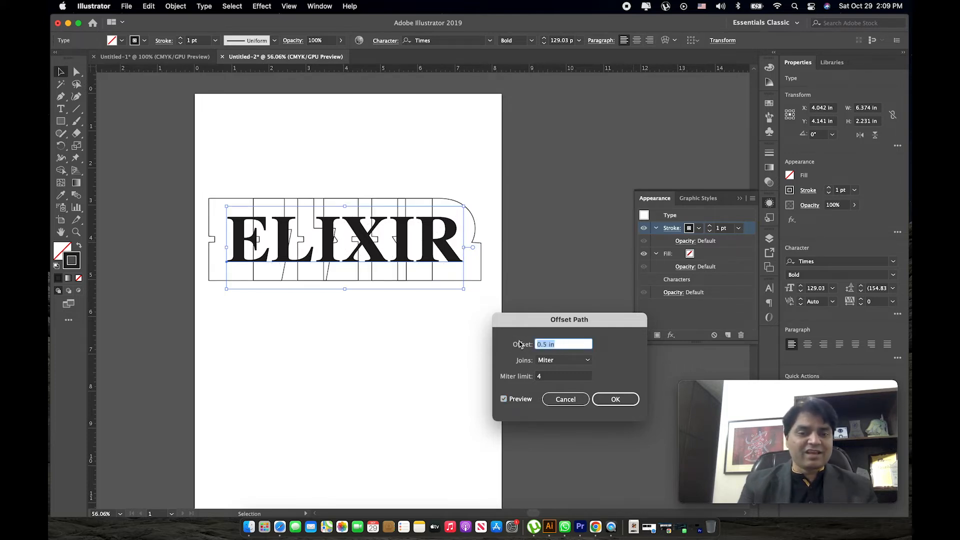
{"action": "type", "text": "0.125"}
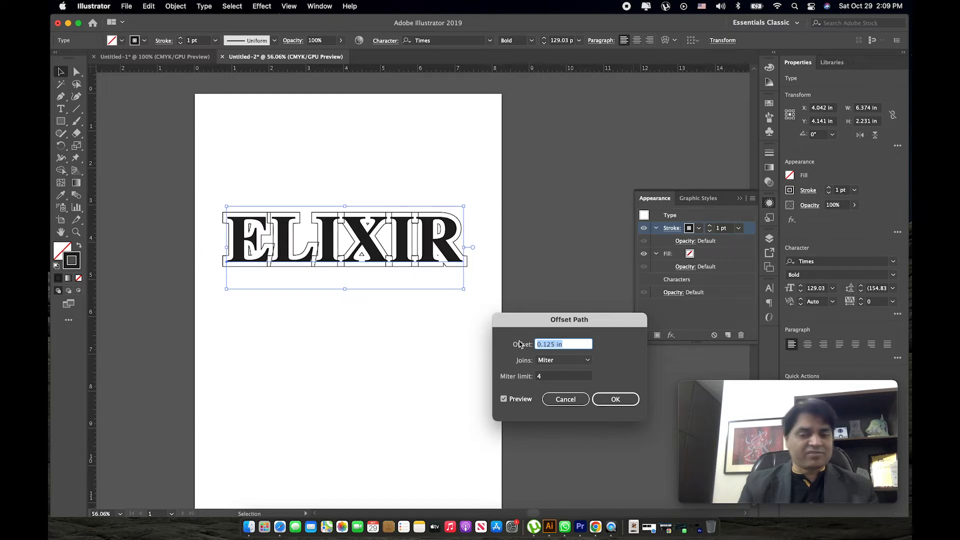
{"action": "left_click", "coordinate": [611, 400]}
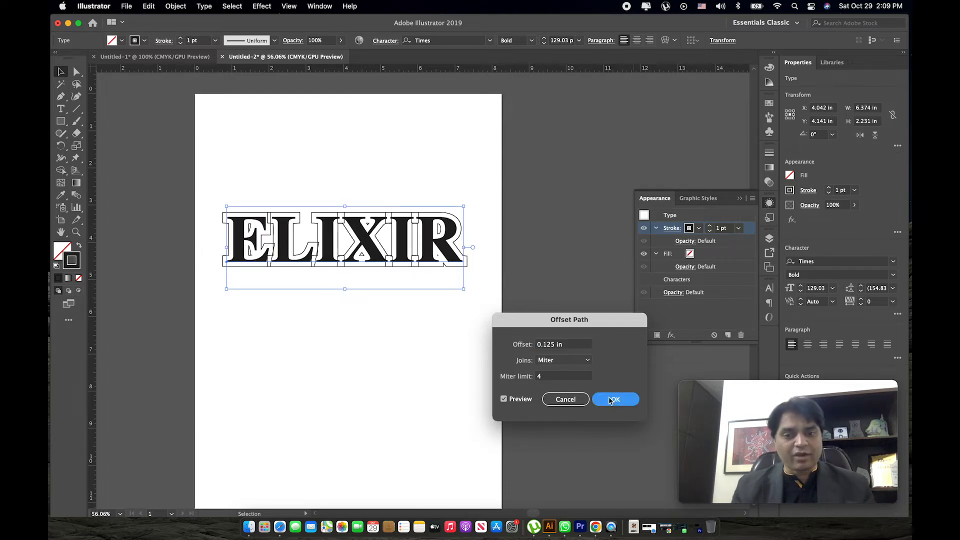
Apply the Pathfinder Add effect to the stroke to merge the overlapping letter outlines.
{"action": "key", "text": "z"}
{"action": "left_click_drag", "start_coordinate": [250, 235], "coordinate": [366, 257]}
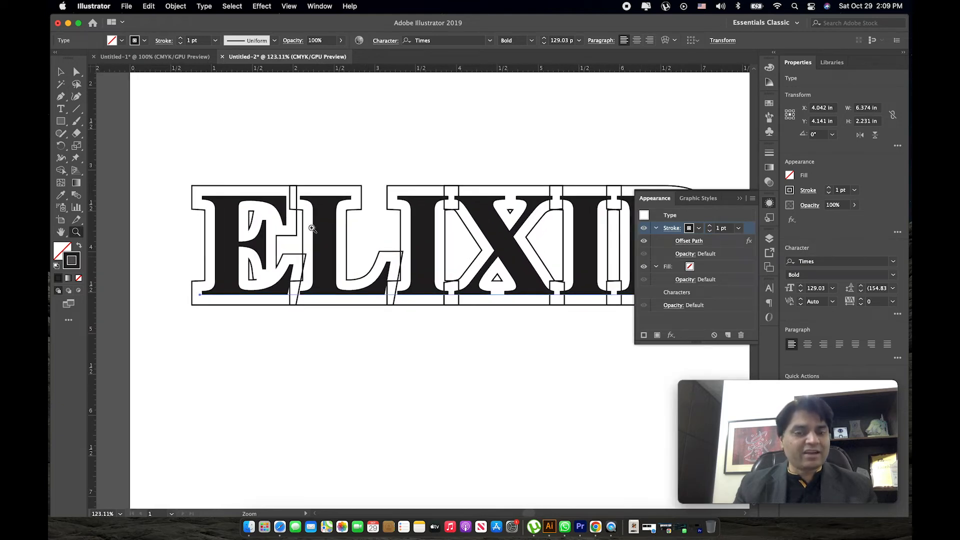
{"action": "left_click_drag", "start_coordinate": [434, 254], "coordinate": [378, 247]}
{"action": "key", "text": "space"}
{"action": "left_click_drag", "start_coordinate": [488, 257], "coordinate": [402, 254]}
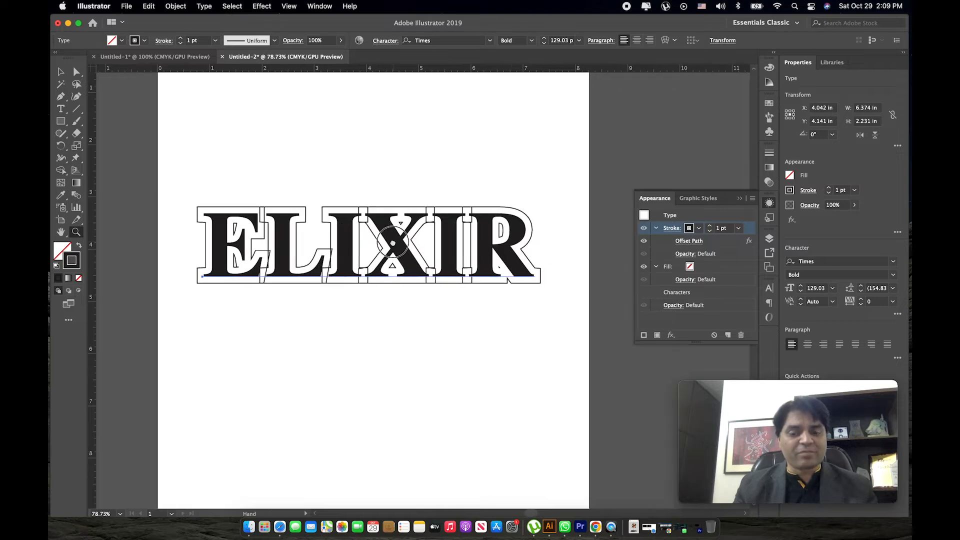
{"action": "key", "text": "v"}
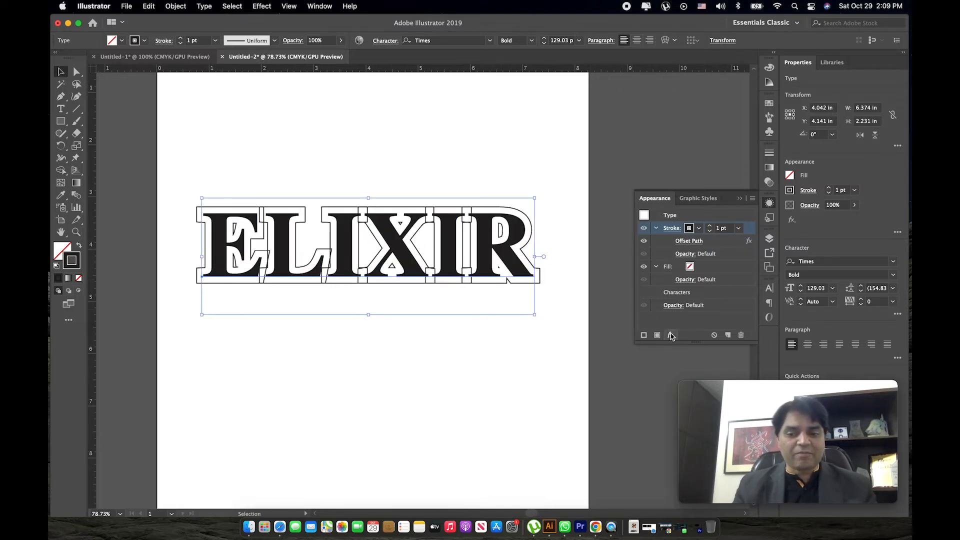
{"action": "left_click", "coordinate": [671, 335]}
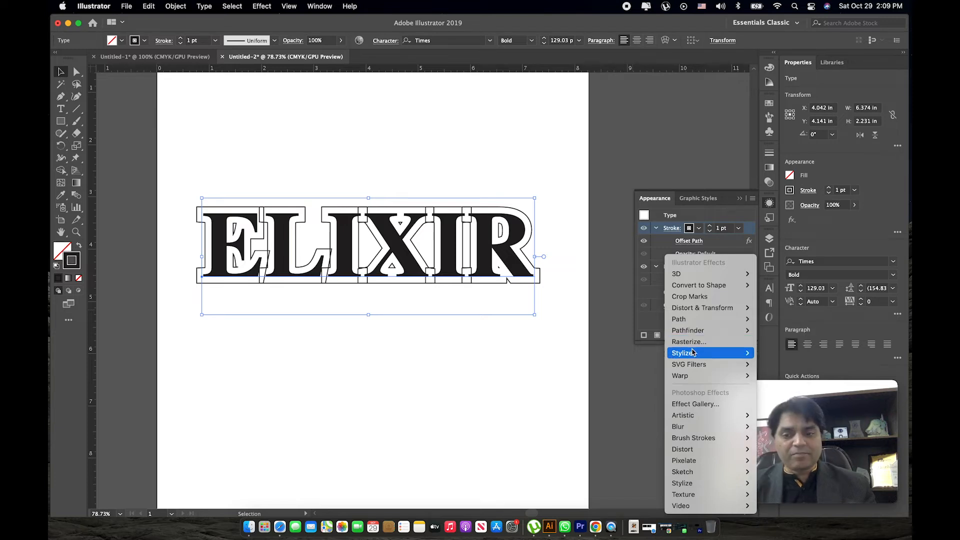
{"action": "mouse_move", "coordinate": [693, 354]}
{"action": "mouse_move", "coordinate": [694, 335]}
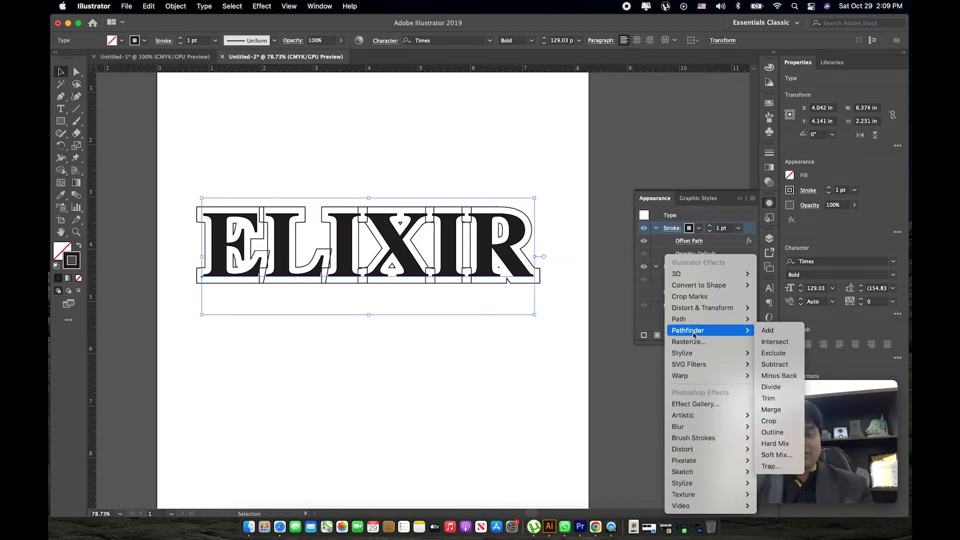
{"action": "left_click", "coordinate": [770, 331]}
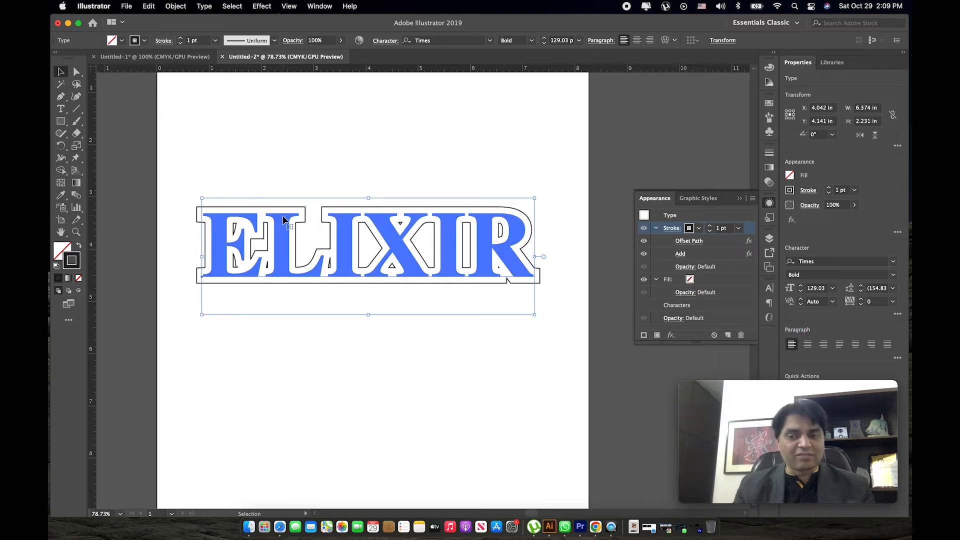
Colour the offset stroke orange and the ELIXIR text's fill dark red.
{"action": "left_click", "coordinate": [698, 229]}
{"action": "left_click", "coordinate": [683, 246]}
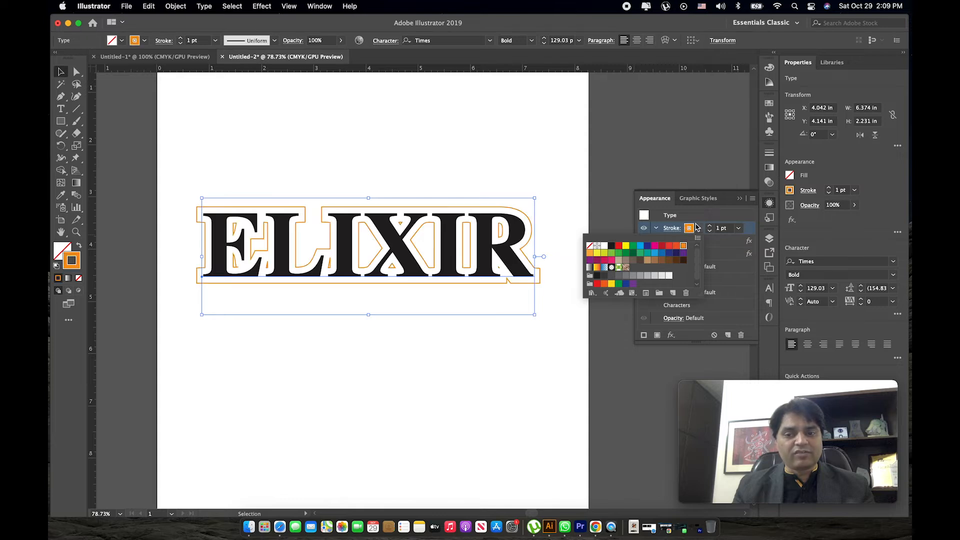
{"action": "left_click", "coordinate": [690, 281]}
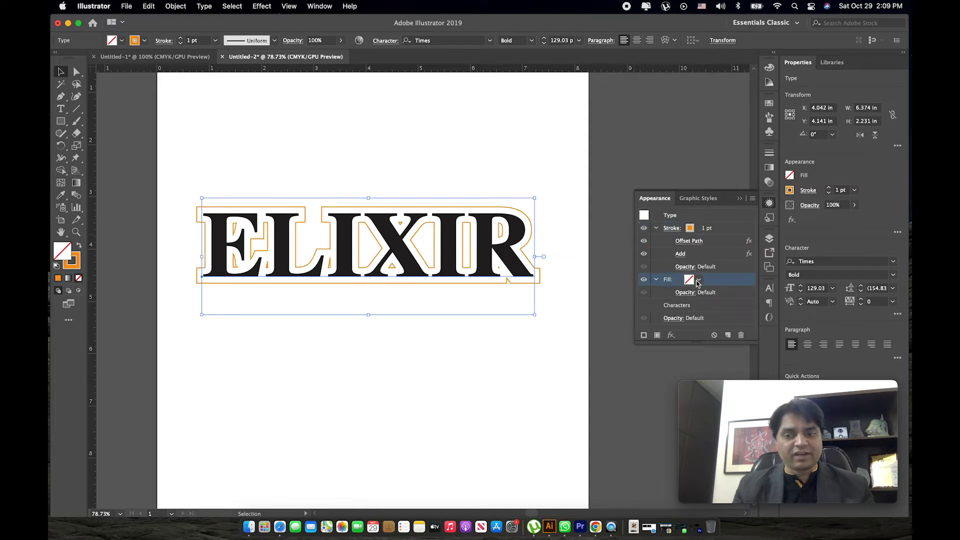
{"action": "left_click", "coordinate": [698, 280]}
{"action": "left_click", "coordinate": [664, 298]}
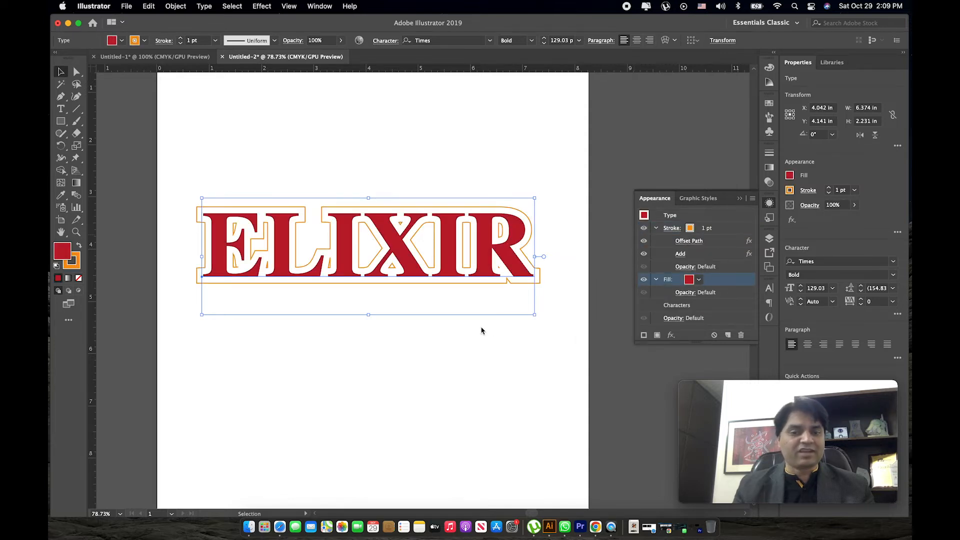
Scale the ELIXIR text down to about 103 pt, higher on the page, and add a second line reading "Training".
{"action": "left_click_drag", "start_coordinate": [534, 257], "coordinate": [470, 238]}
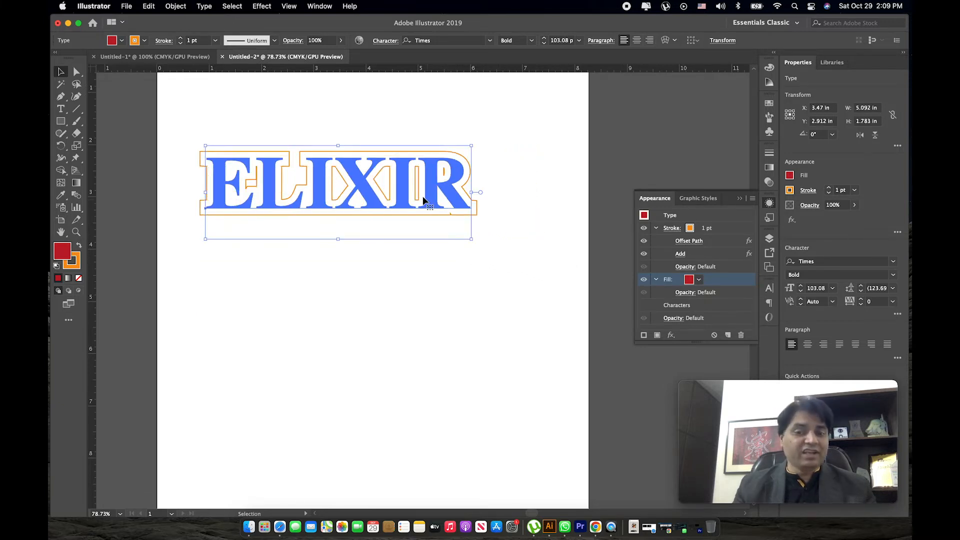
{"action": "double_click", "coordinate": [460, 180]}
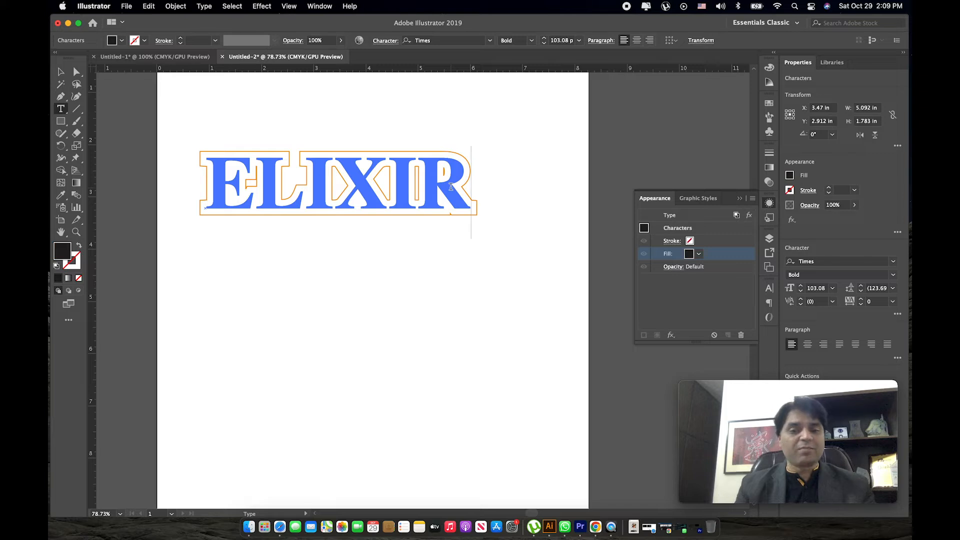
{"action": "key", "text": "Return"}
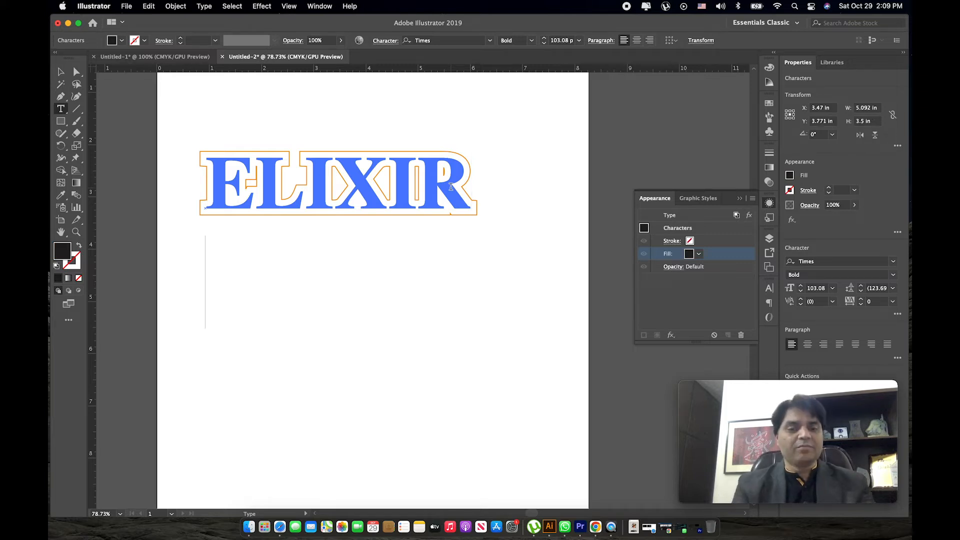
{"action": "type", "text": "Training"}
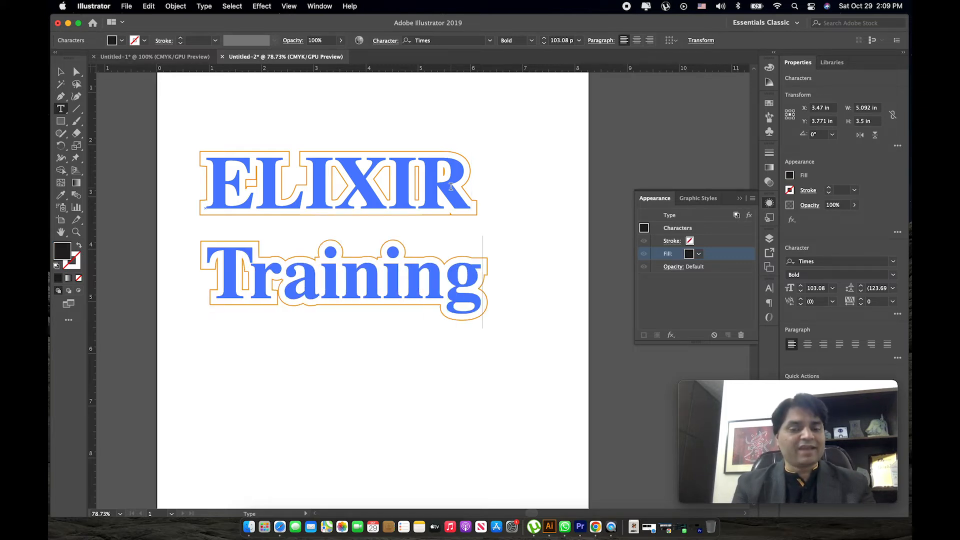
{"action": "key", "text": "Return"}
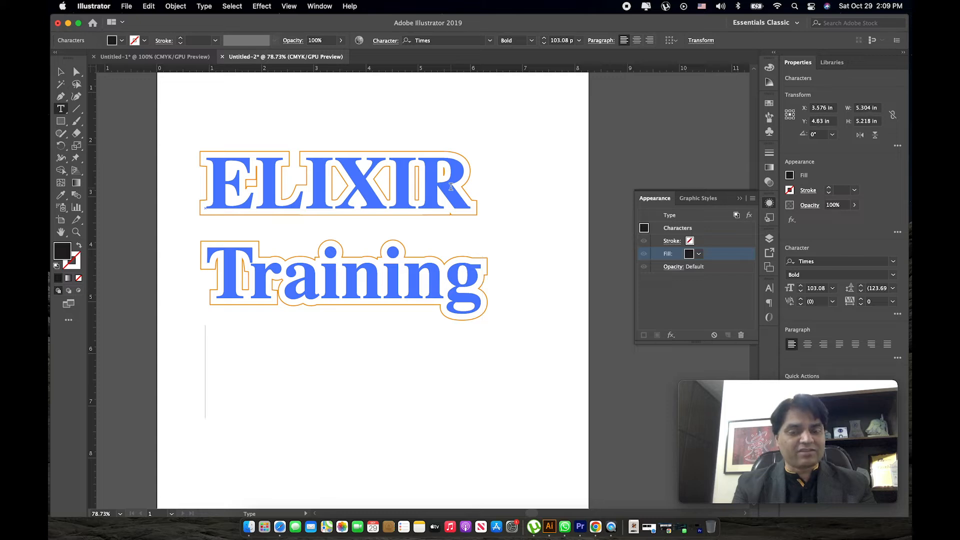
{"action": "type", "text": "tr"}
{"action": "key", "text": "BackSpace"}
{"action": "key", "text": "BackSpace"}
{"action": "key", "text": "BackSpace"}
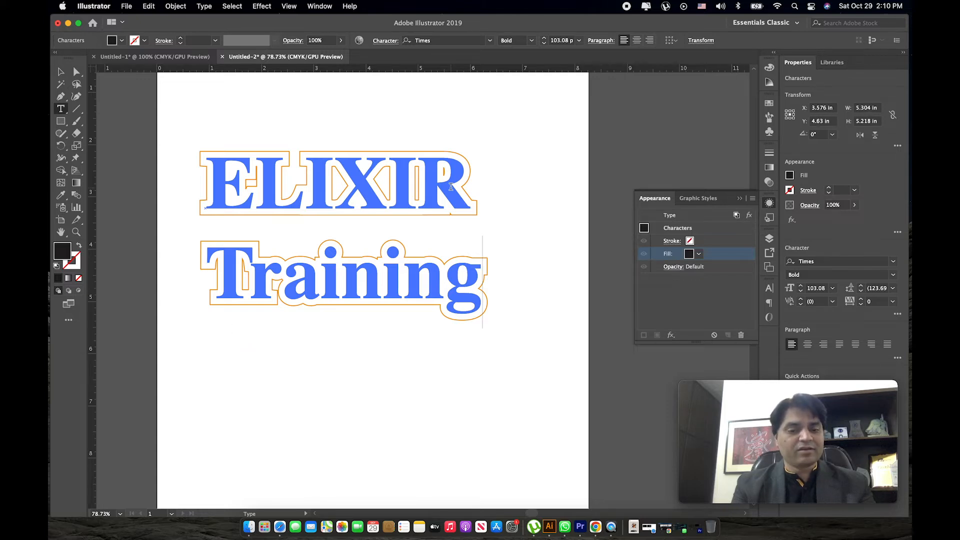
{"action": "type", "text": "new"}
{"action": "key", "text": "BackSpace"}
{"action": "key", "text": "BackSpace"}
{"action": "key", "text": "BackSpace"}
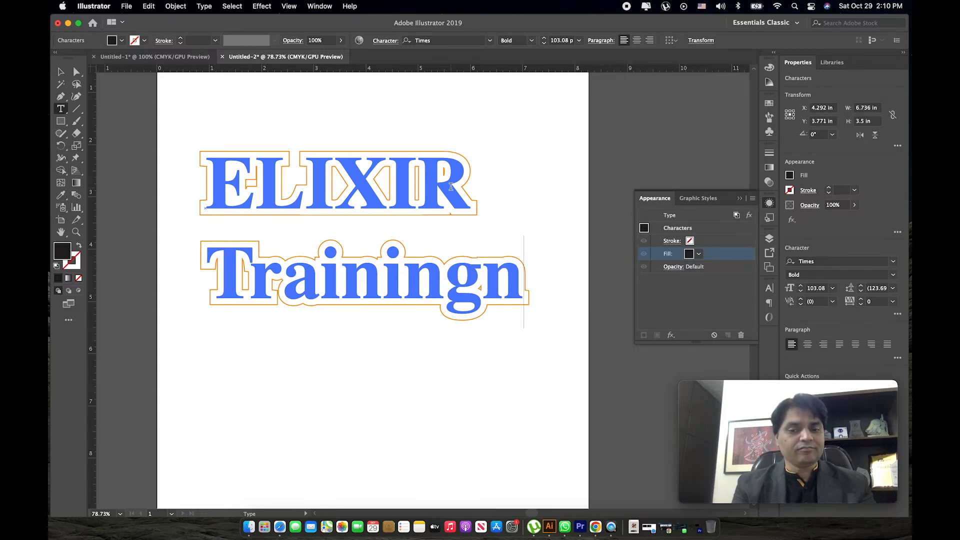
Add a third line reading "Tips & Tricks" below Training.
{"action": "key", "text": "Return"}
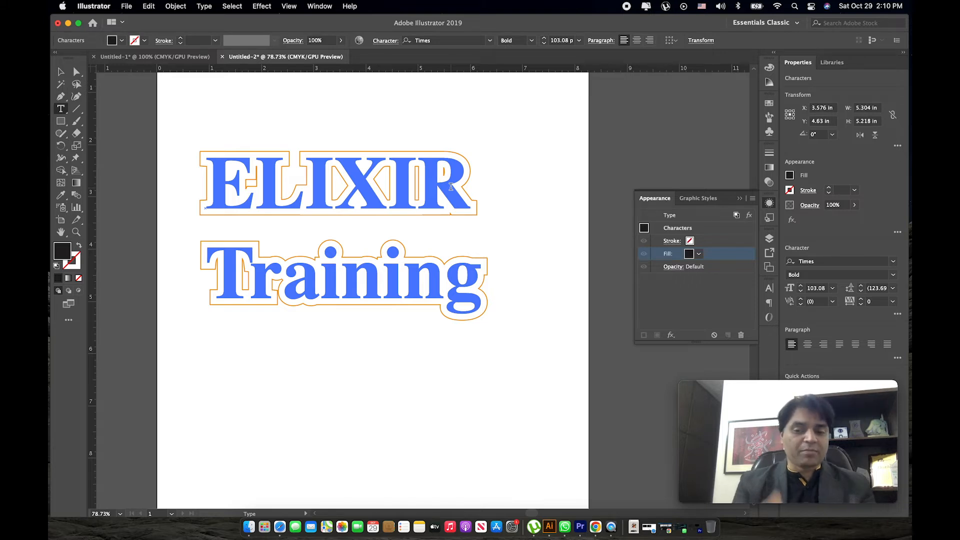
{"action": "type", "text": "Ti"}
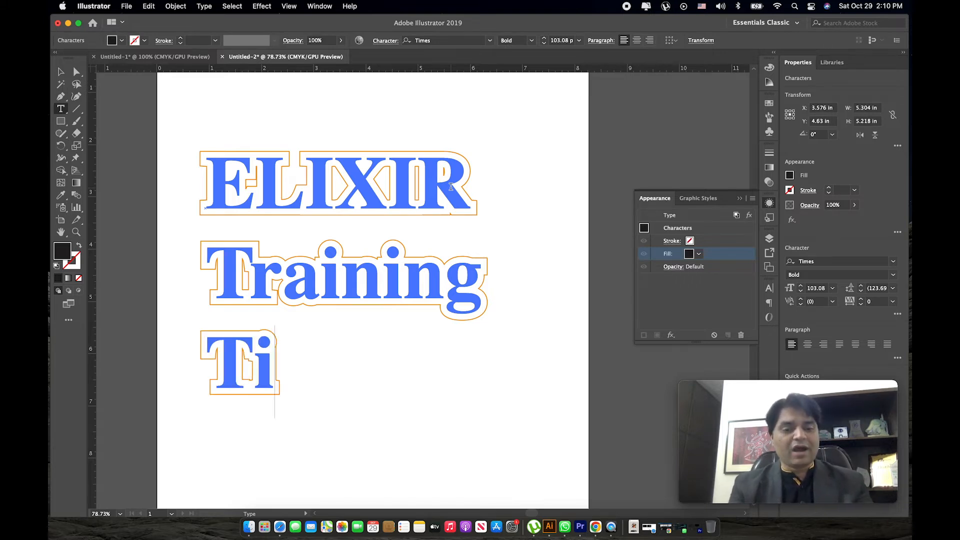
{"action": "type", "text": "ps & Tricks"}
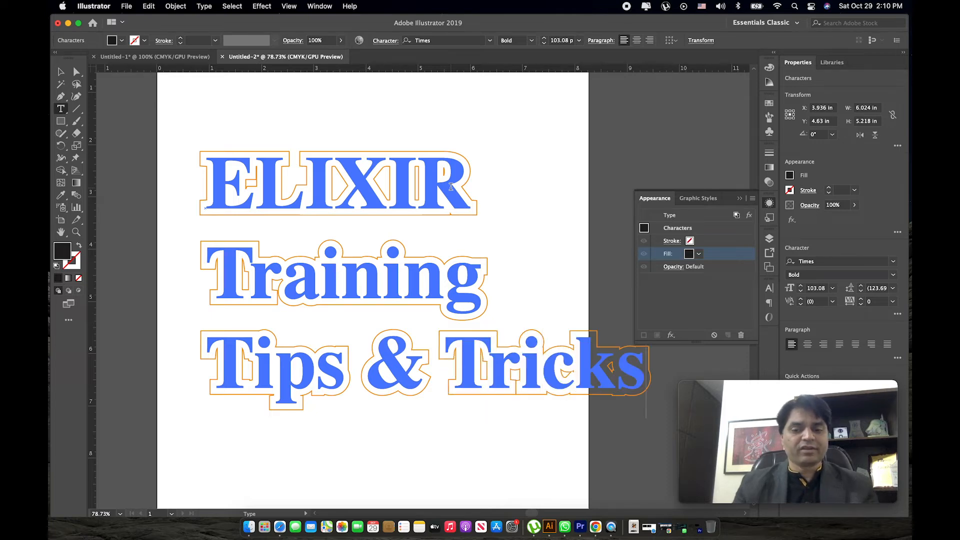
Finish text editing, scale the three-line text down proportionally to fit within the page, and deselect it.
{"action": "key", "text": "Escape"}
{"action": "left_click_drag", "start_coordinate": [646, 417], "coordinate": [500, 389]}
{"action": "left_click", "coordinate": [395, 368]}
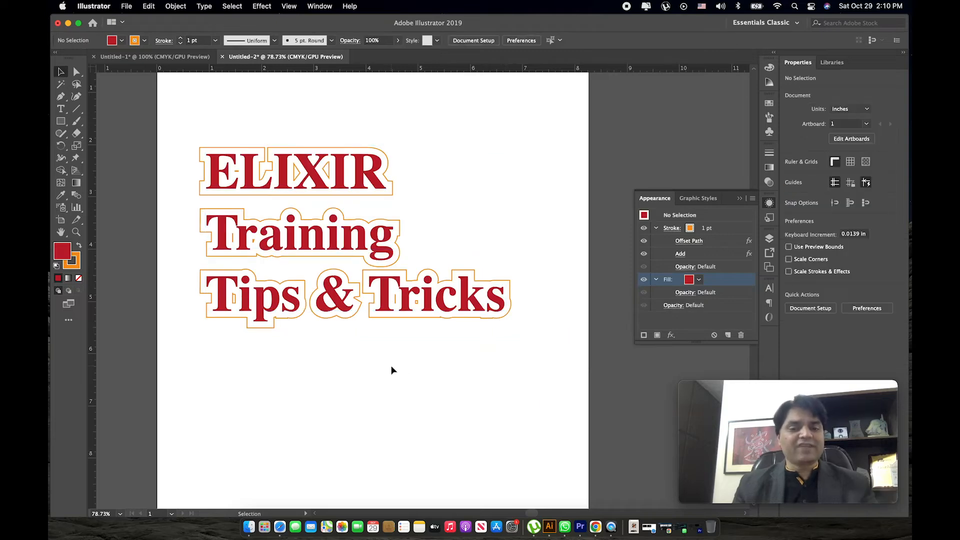
Reopen the three-line text's Offset Path effect with preview on and set the offset to 0.1 in.
{"action": "left_click", "coordinate": [393, 317]}
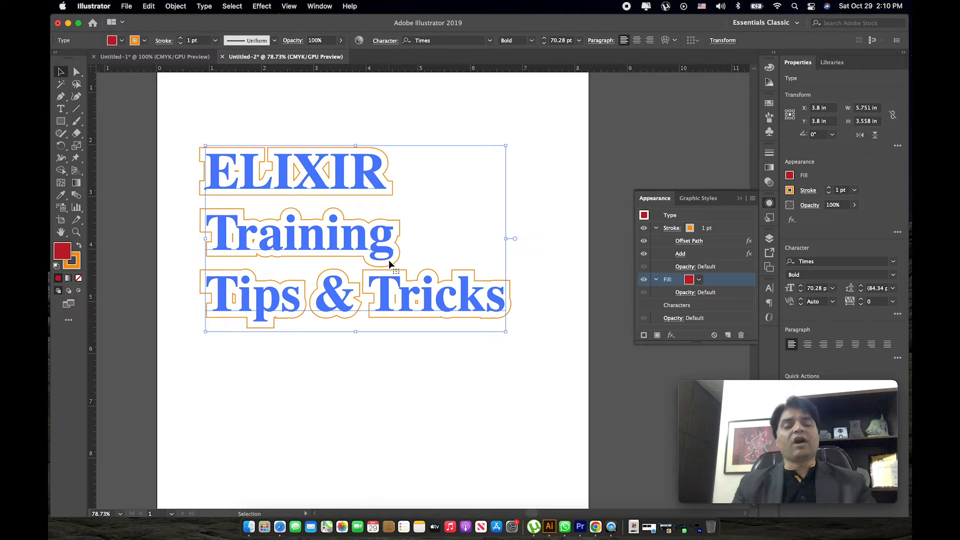
{"action": "left_click", "coordinate": [689, 241]}
{"action": "left_click", "coordinate": [552, 344]}
{"action": "key", "text": "Tab"}
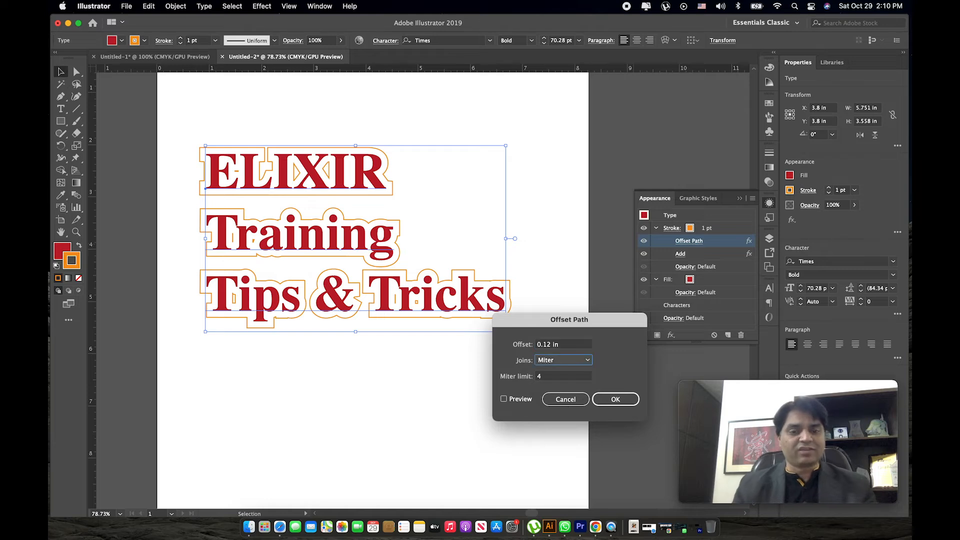
{"action": "left_click", "coordinate": [522, 399]}
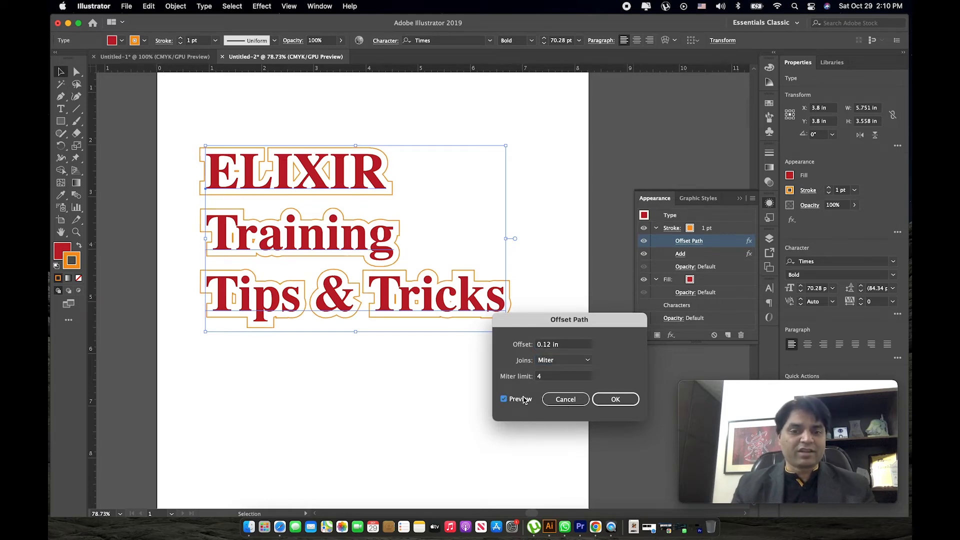
{"action": "left_click", "coordinate": [552, 344]}
{"action": "type", "text": "0.1"}
{"action": "key", "text": "Tab"}
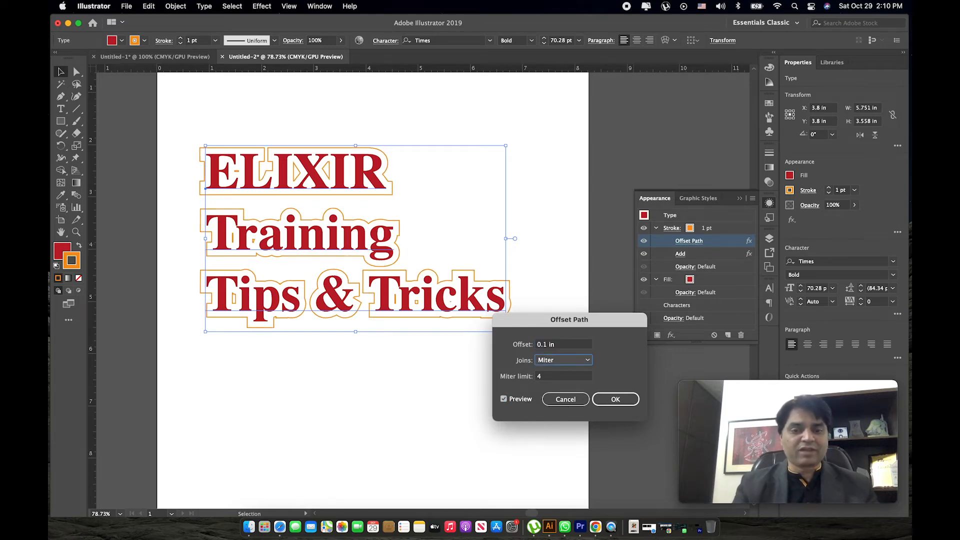
Reduce the outline's offset to 0.05 in and apply the effect.
{"action": "left_click", "coordinate": [557, 345]}
{"action": "type", "text": "0.05"}
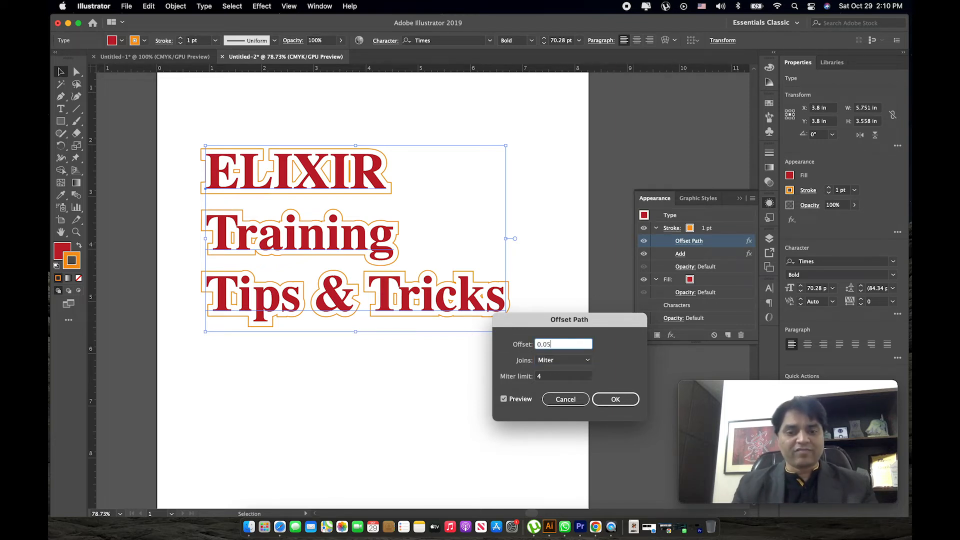
{"action": "key", "text": "Tab"}
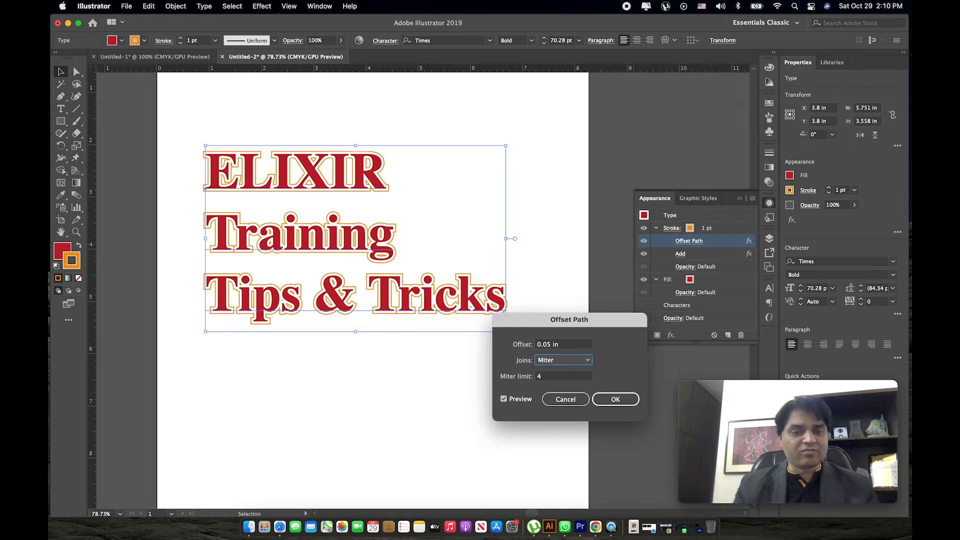
{"action": "left_click", "coordinate": [615, 399]}
{"action": "left_click", "coordinate": [471, 373]}
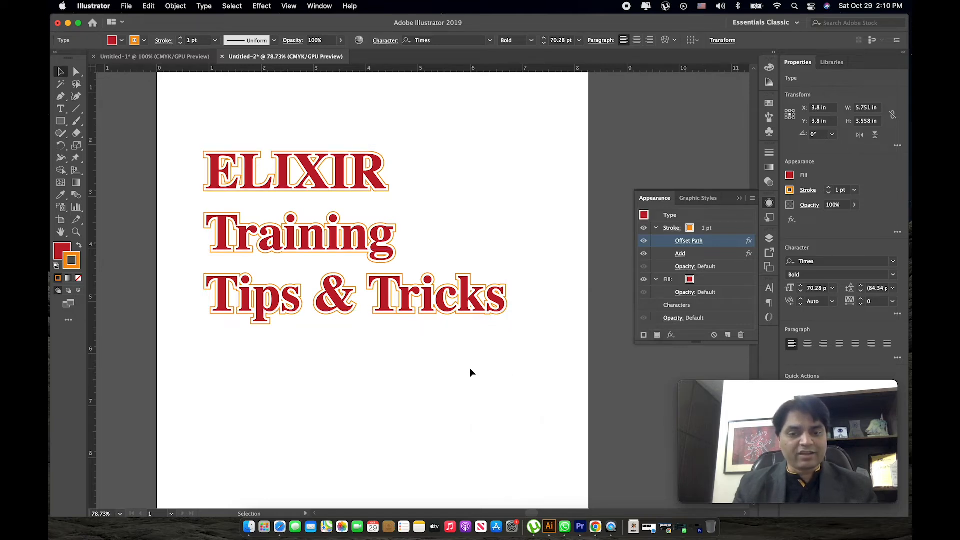
{"action": "left_click", "coordinate": [466, 188]}
{"action": "key", "text": "z"}
{"action": "left_click_drag", "start_coordinate": [343, 172], "coordinate": [303, 205]}
{"action": "key", "text": "v"}
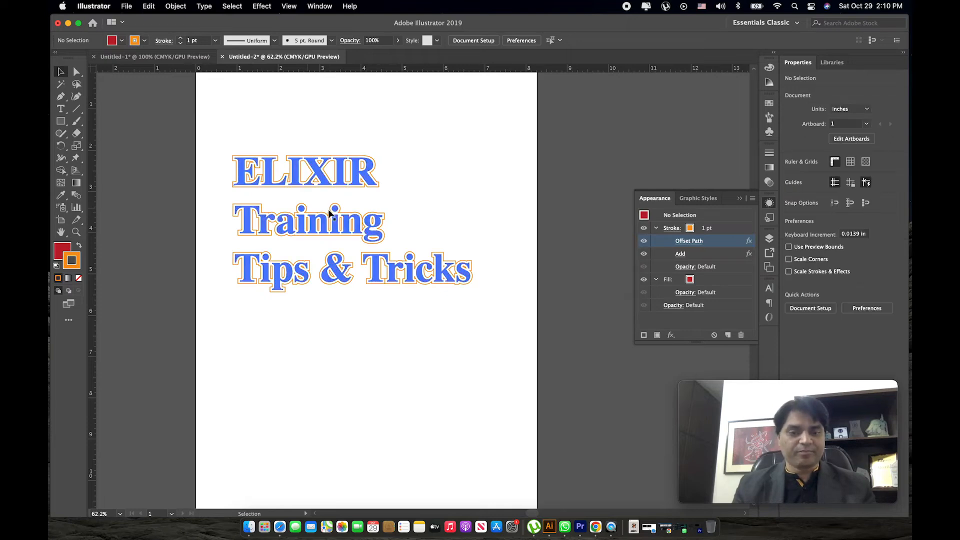
{"action": "left_click", "coordinate": [353, 184]}
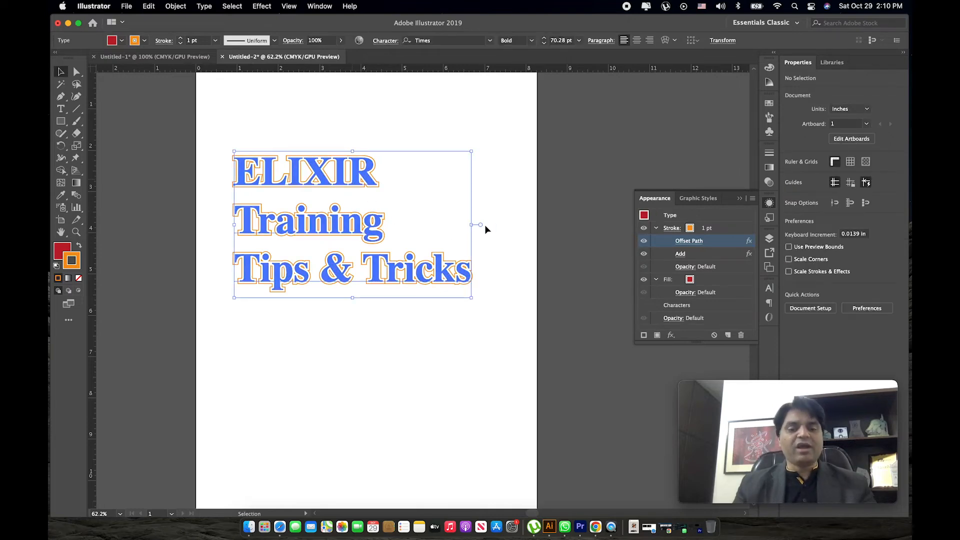
{"action": "left_click", "coordinate": [518, 252]}
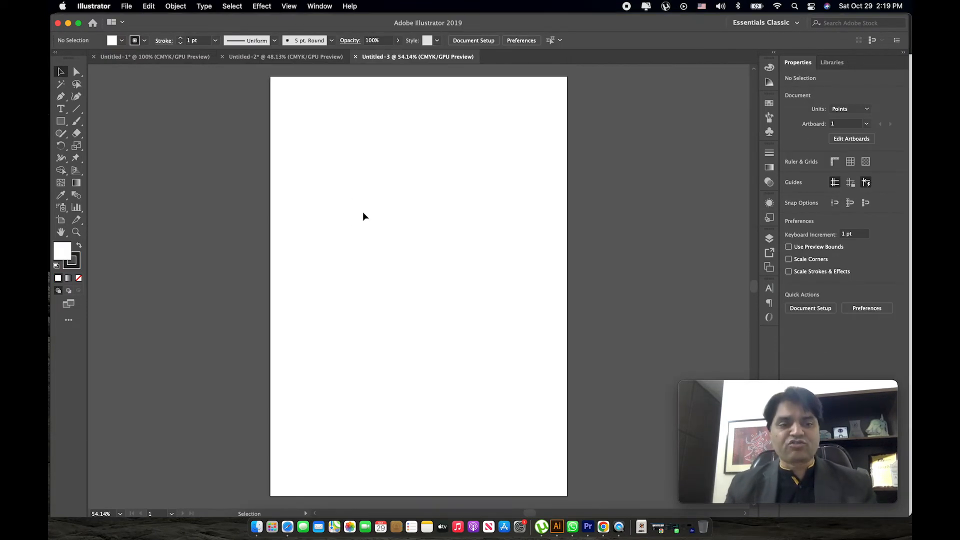
Choose the Ellipse tool in the empty new document.
{"action": "left_click_drag", "start_coordinate": [59, 125], "coordinate": [105, 146]}
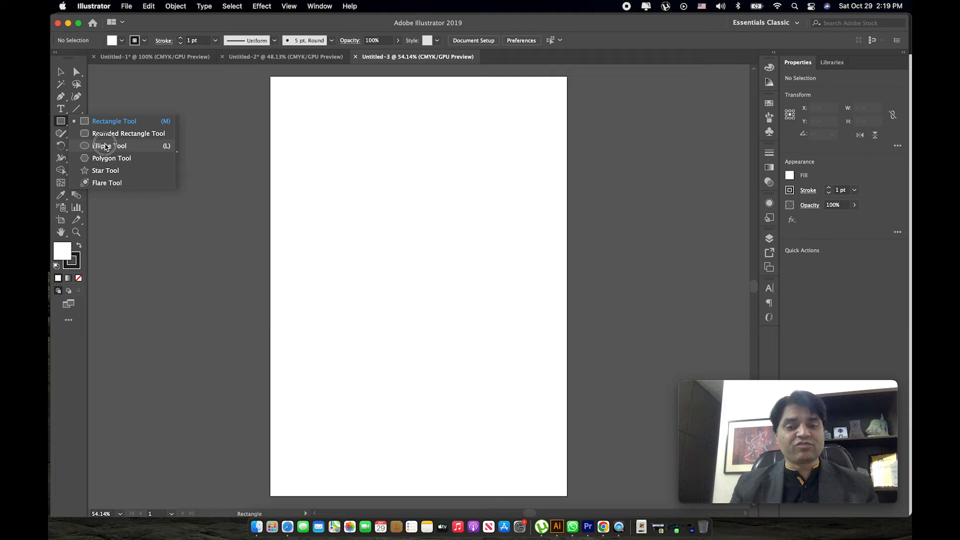
{"action": "left_click_drag", "start_coordinate": [105, 146], "coordinate": [105, 145]}
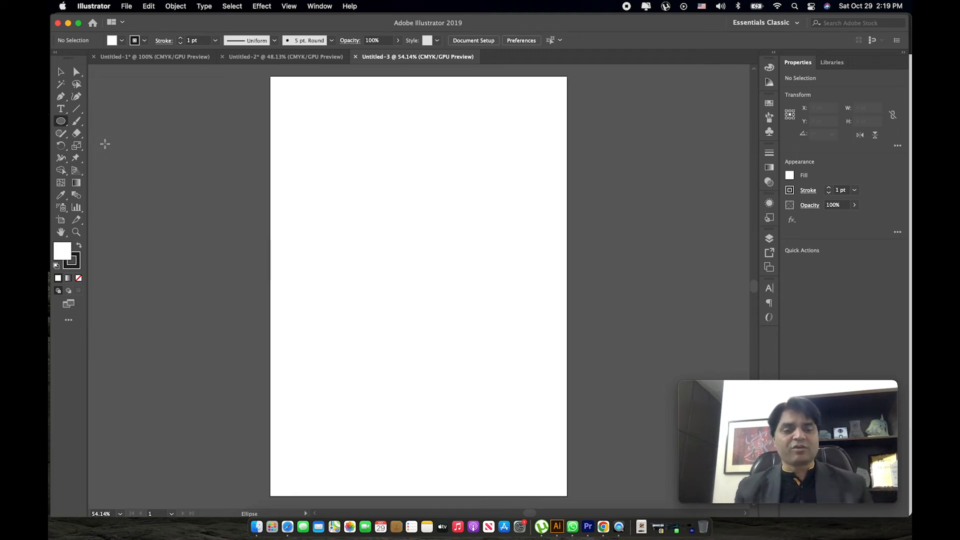
{"action": "left_click", "coordinate": [175, 7]}
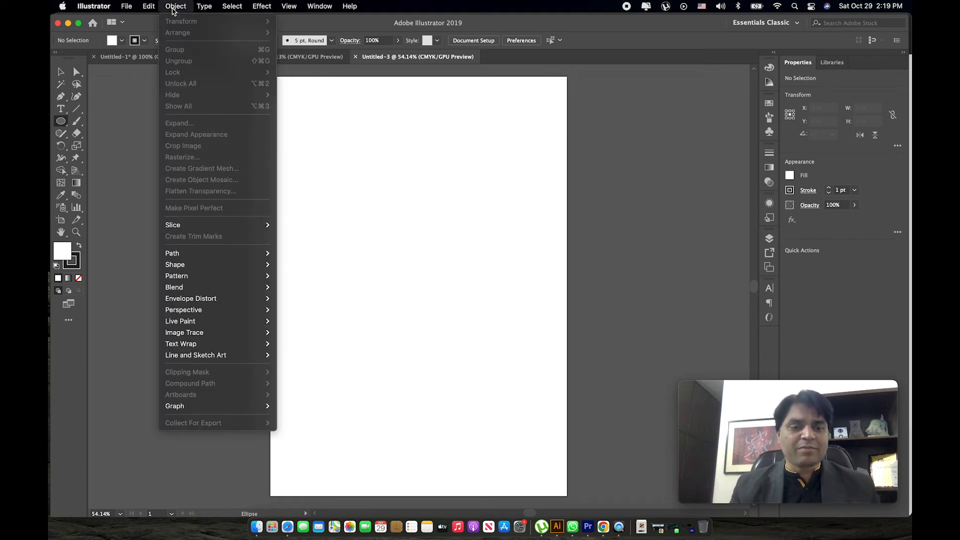
{"action": "mouse_move", "coordinate": [236, 279]}
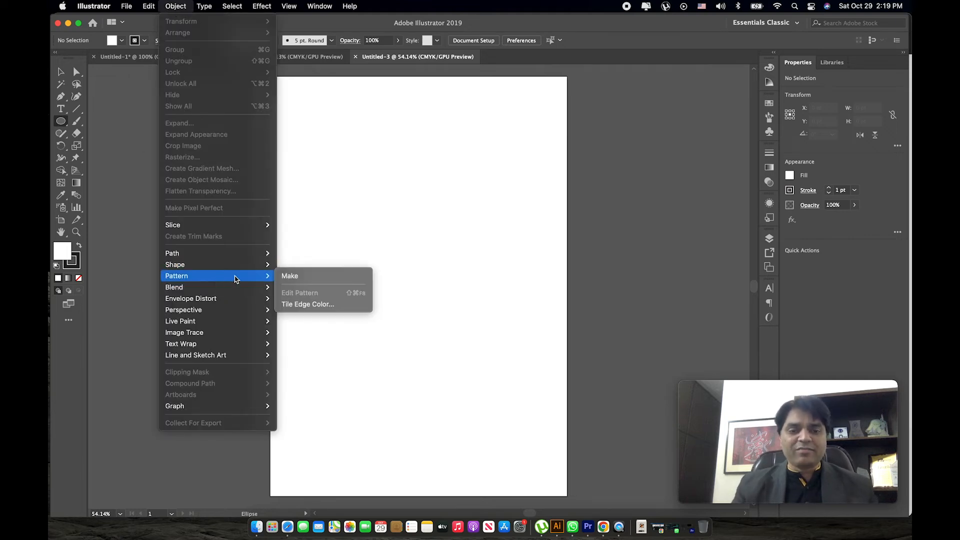
{"action": "left_click", "coordinate": [317, 303]}
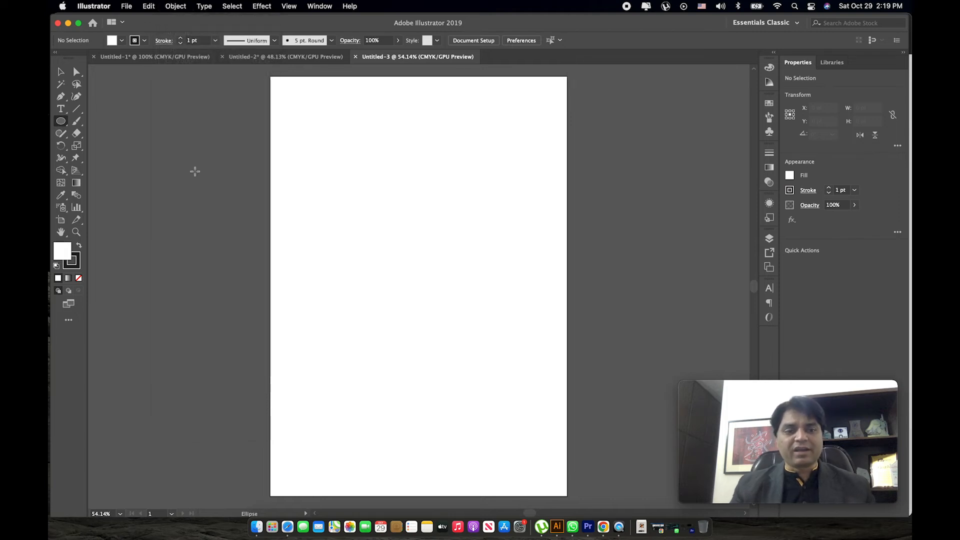
{"action": "key", "text": "v"}
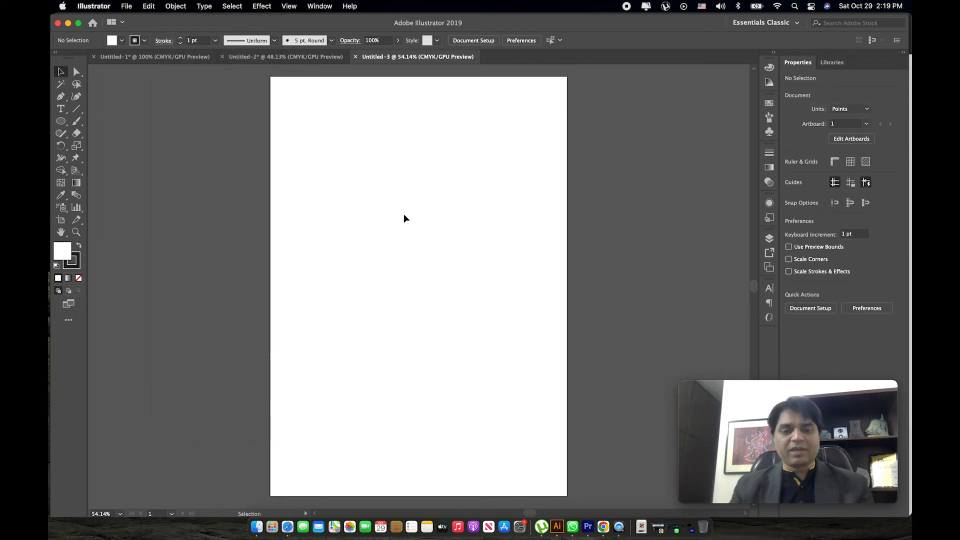
Draw a circle about 113 pt in diameter in the upper middle of the artboard.
{"action": "scroll", "coordinate": [429, 221], "scroll_direction": "up", "scroll_amount": 1}
{"action": "left_click", "coordinate": [61, 121]}
{"action": "mouse_move", "coordinate": [342, 201]}
{"action": "left_mouse_down"}
{"action": "mouse_move", "coordinate": [385, 228]}
{"action": "mouse_move", "coordinate": [405, 264]}
{"action": "left_mouse_up"}
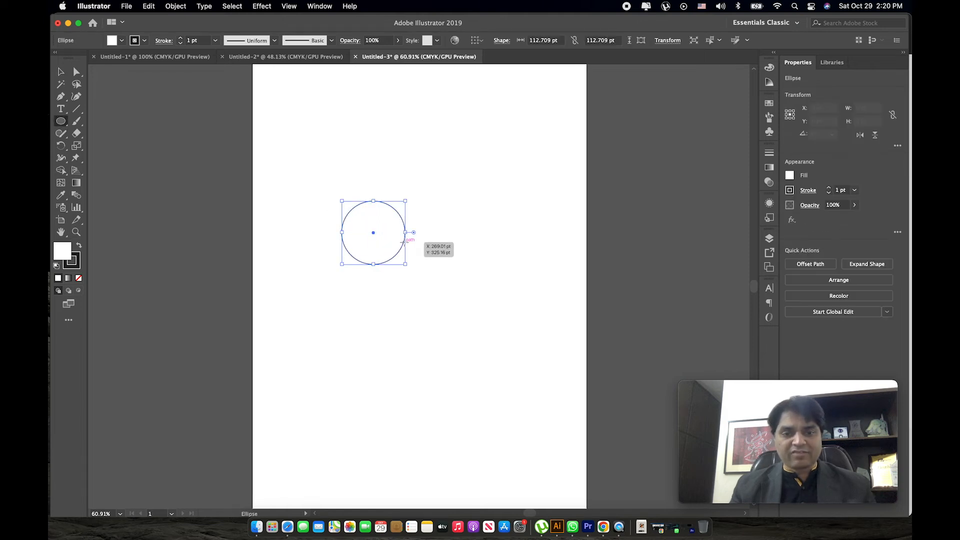
{"action": "key", "text": "v"}
Give the circle a dark red fill and a 2 pt light orange stroke, and deselect it.
{"action": "left_click", "coordinate": [790, 177]}
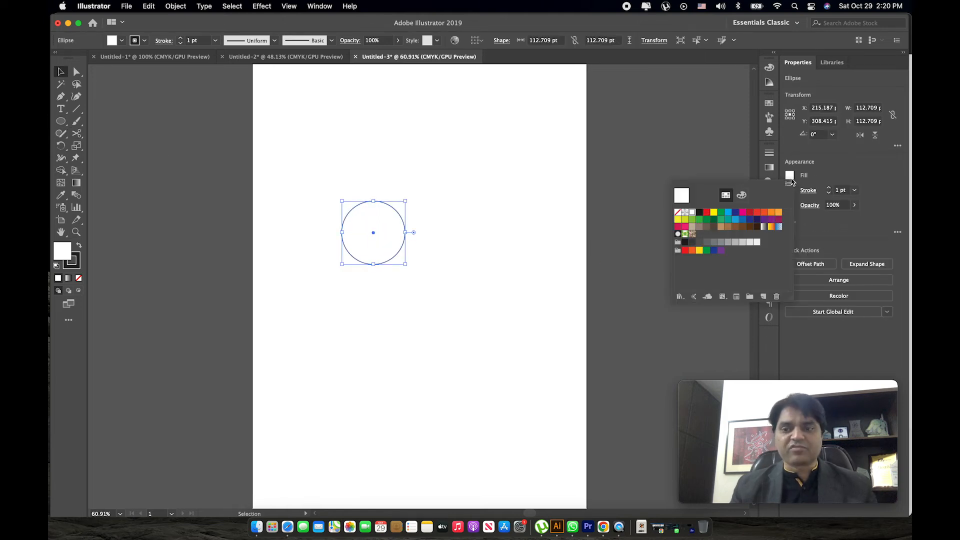
{"action": "left_click", "coordinate": [749, 213]}
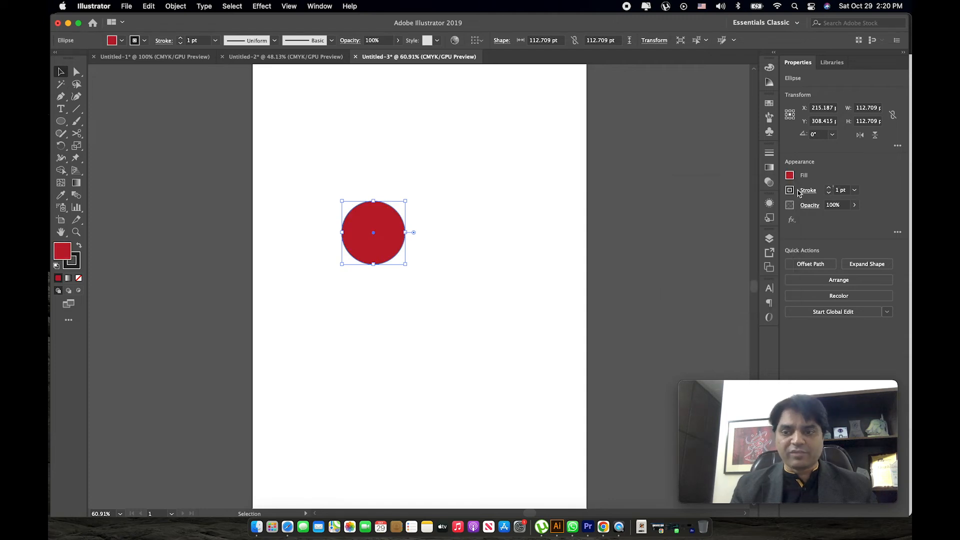
{"action": "left_click", "coordinate": [790, 191]}
{"action": "left_click", "coordinate": [779, 228]}
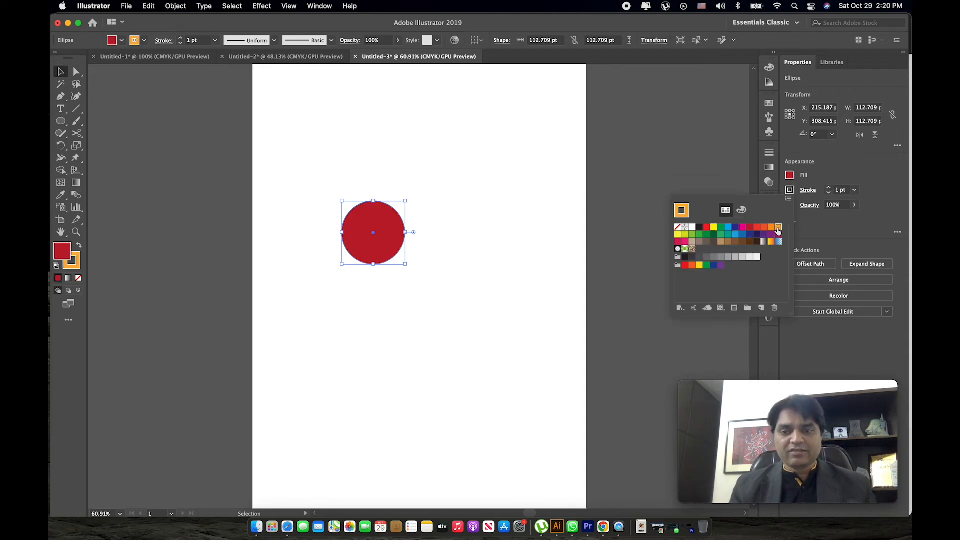
{"action": "left_click", "coordinate": [494, 192]}
{"action": "left_click", "coordinate": [855, 190]}
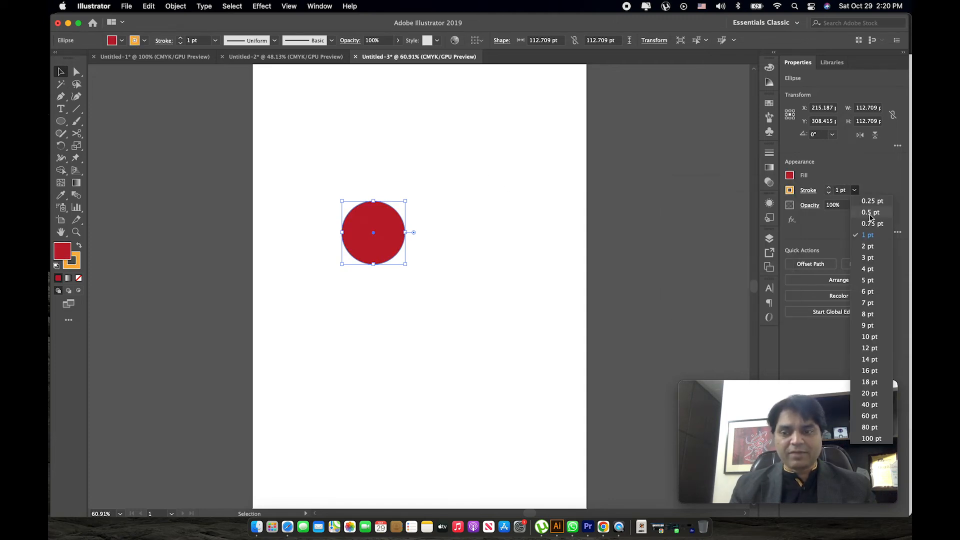
{"action": "left_click", "coordinate": [870, 250]}
{"action": "left_click", "coordinate": [489, 240]}
Arrange twelve smaller copies of the circle in varying sizes around the large one, and deselect everything.
{"action": "key", "text": "super+space"}
{"action": "left_click_drag", "start_coordinate": [370, 215], "coordinate": [441, 239]}
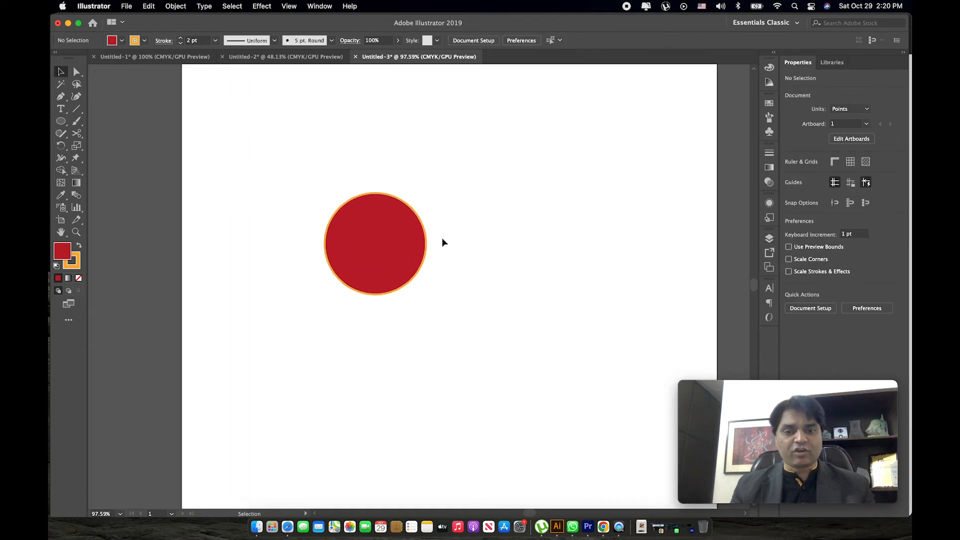
{"action": "left_click", "coordinate": [389, 255]}
{"action": "left_click_drag", "start_coordinate": [389, 258], "coordinate": [325, 194]}
{"action": "left_click_drag", "start_coordinate": [363, 130], "coordinate": [359, 180]}
{"action": "key", "text": "super+shift+a"}
{"action": "left_click_drag", "start_coordinate": [359, 180], "coordinate": [342, 136]}
{"action": "left_click_drag", "start_coordinate": [359, 170], "coordinate": [392, 136]}
{"action": "left_click_drag", "start_coordinate": [311, 183], "coordinate": [310, 303]}
{"action": "left_click_drag", "start_coordinate": [311, 303], "coordinate": [449, 248]}
{"action": "left_click_drag", "start_coordinate": [368, 180], "coordinate": [443, 299]}
{"action": "left_click_drag", "start_coordinate": [440, 249], "coordinate": [344, 308]}
{"action": "left_click_drag", "start_coordinate": [320, 187], "coordinate": [275, 204]}
{"action": "left_click", "coordinate": [317, 182]}
{"action": "mouse_move", "coordinate": [297, 164]}
{"action": "left_mouse_down"}
{"action": "mouse_move", "coordinate": [280, 150]}
{"action": "mouse_move", "coordinate": [289, 149]}
{"action": "left_mouse_up"}
{"action": "left_click_drag", "start_coordinate": [441, 212], "coordinate": [448, 245]}
{"action": "left_click", "coordinate": [477, 271]}
Group the large circle with all its smaller copies and select the group.
{"action": "key", "text": "z"}
{"action": "left_click", "coordinate": [422, 254], "text": "alt"}
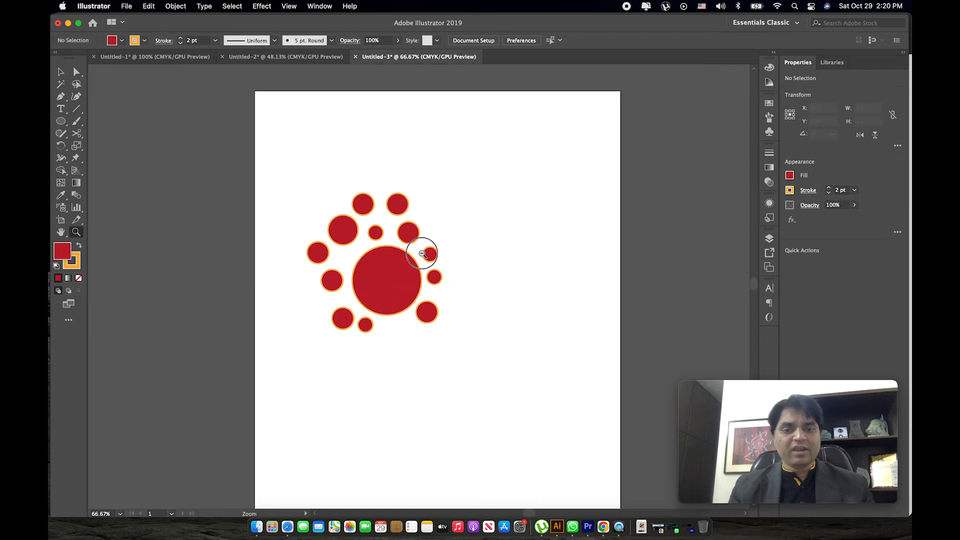
{"action": "left_click", "coordinate": [423, 254], "text": "alt"}
{"action": "key", "text": "v"}
{"action": "left_click_drag", "start_coordinate": [462, 276], "coordinate": [429, 216]}
{"action": "key", "text": "c"}
{"action": "key", "text": "v"}
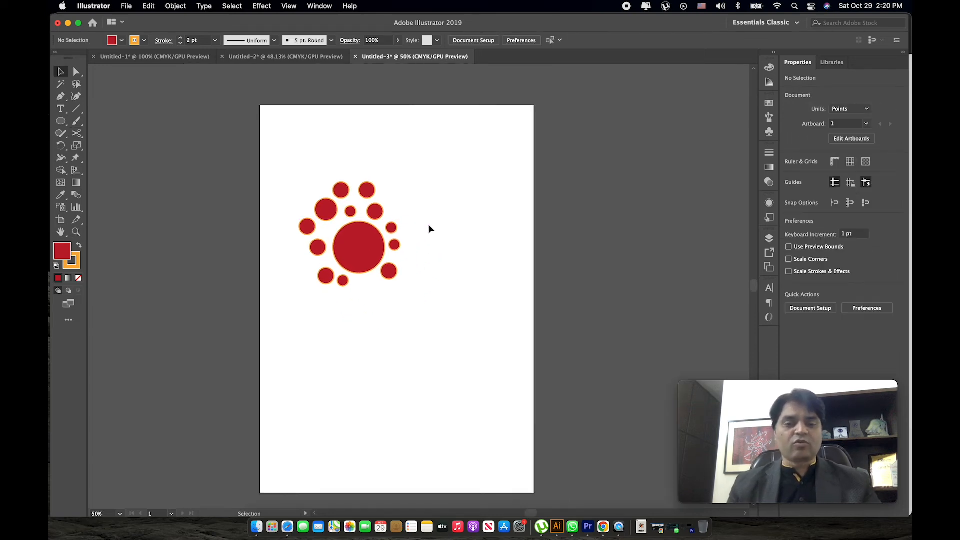
{"action": "left_click_drag", "start_coordinate": [468, 145], "coordinate": [293, 297]}
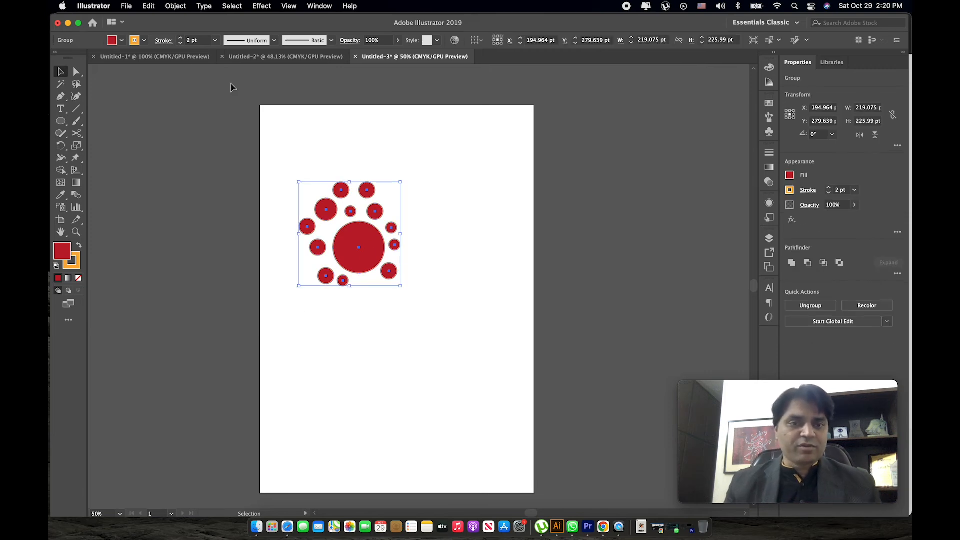
Make a pattern swatch from the circle group with the default grid tiling, and finish pattern editing.
{"action": "left_click", "coordinate": [175, 7]}
{"action": "mouse_move", "coordinate": [214, 276]}
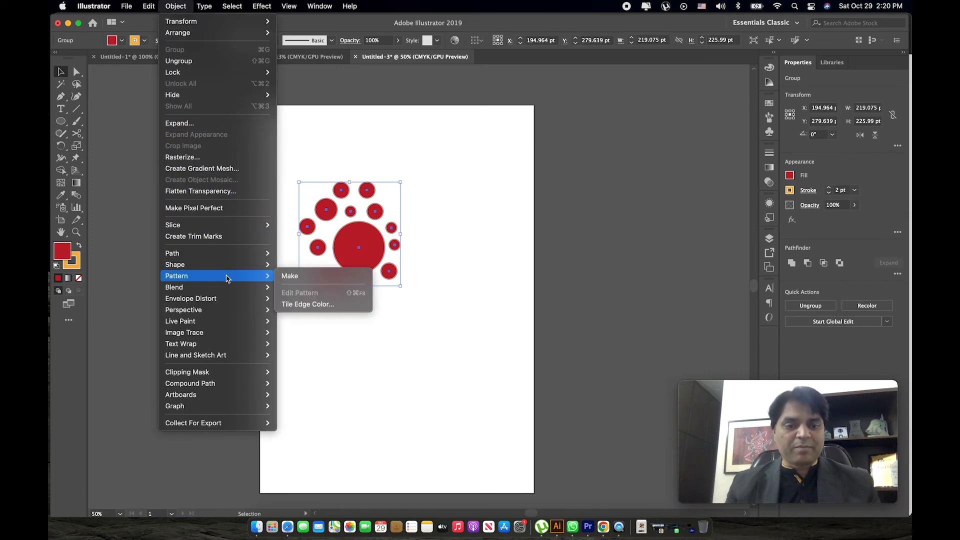
{"action": "left_click", "coordinate": [286, 277]}
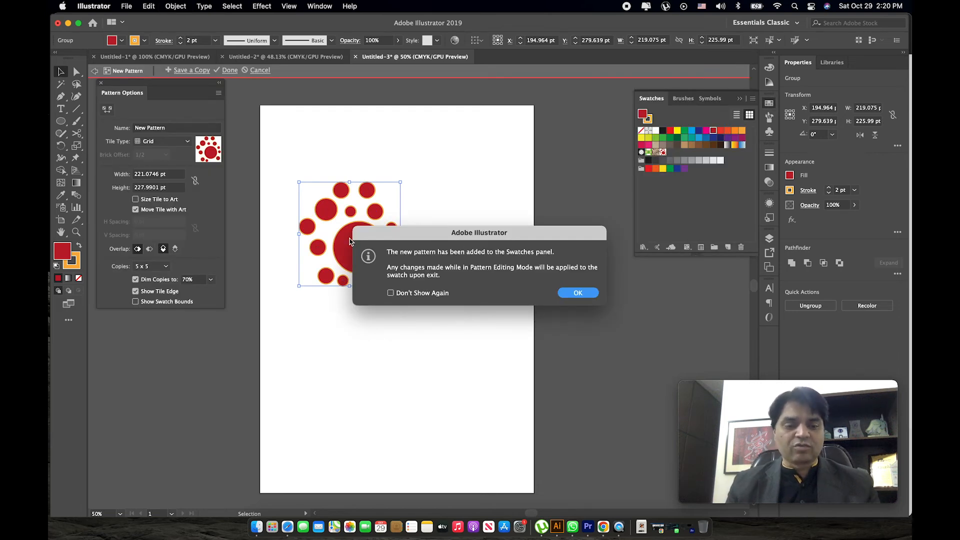
{"action": "key", "text": "Return"}
{"action": "left_click", "coordinate": [230, 71]}
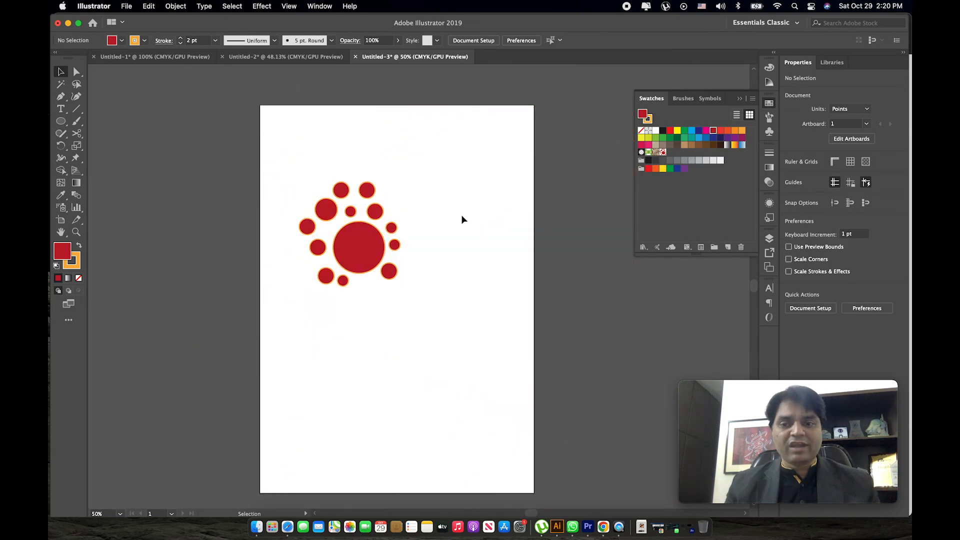
Add the circle group directly to the swatches as another pattern used for the fill, and delete the group from the artboard.
{"action": "left_click_drag", "start_coordinate": [420, 192], "coordinate": [280, 308]}
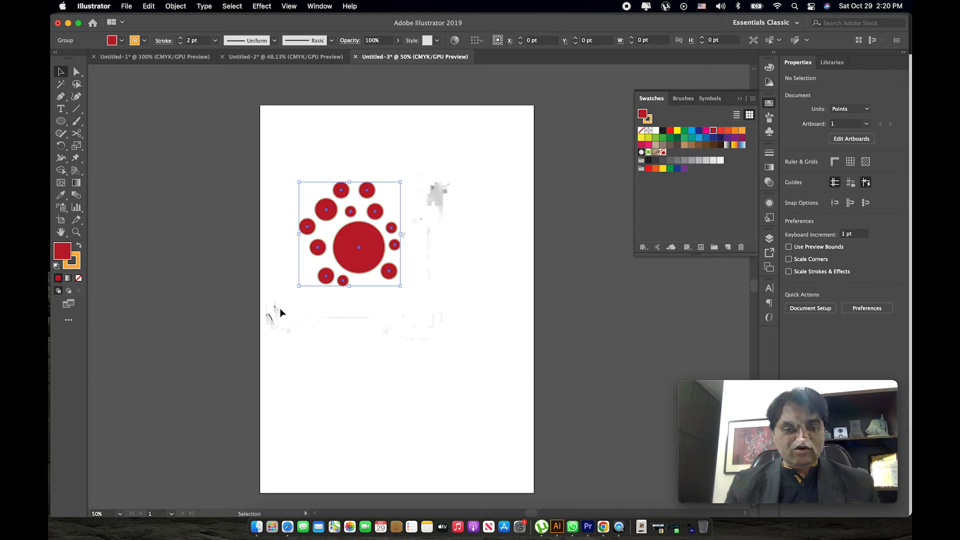
{"action": "left_click_drag", "start_coordinate": [370, 215], "coordinate": [670, 154]}
{"action": "left_click", "coordinate": [670, 153]}
{"action": "left_click_drag", "start_coordinate": [450, 150], "coordinate": [273, 304]}
{"action": "key", "text": "Delete"}
Draw an ellipse about 494 by 553 pt on the artboard, filled with the circle pattern.
{"action": "key", "text": "l"}
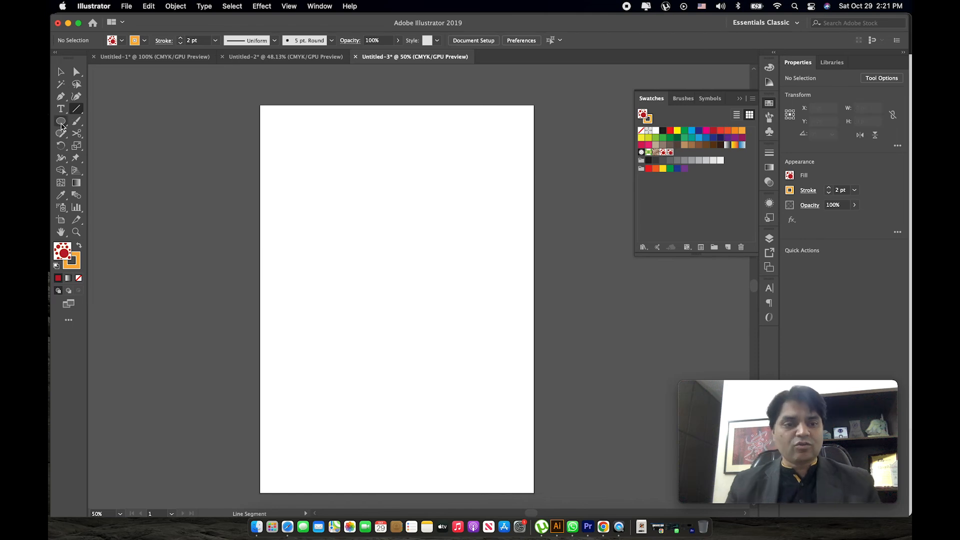
{"action": "left_click_drag", "start_coordinate": [311, 167], "coordinate": [539, 423]}
{"action": "key", "text": "v"}
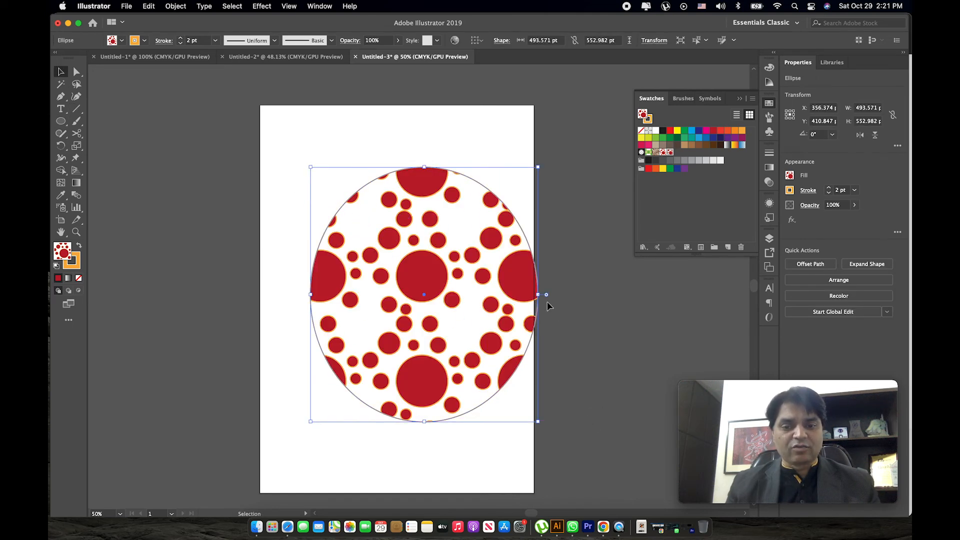
Widen and enlarge the pattern-filled ellipse, and delete it from the artboard.
{"action": "left_click_drag", "start_coordinate": [540, 295], "coordinate": [564, 302]}
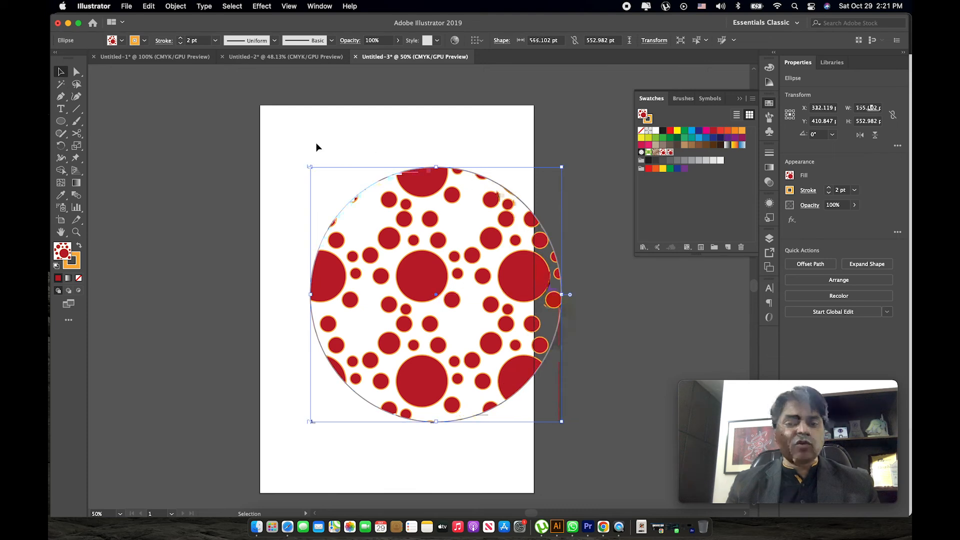
{"action": "left_click_drag", "start_coordinate": [311, 167], "coordinate": [270, 241]}
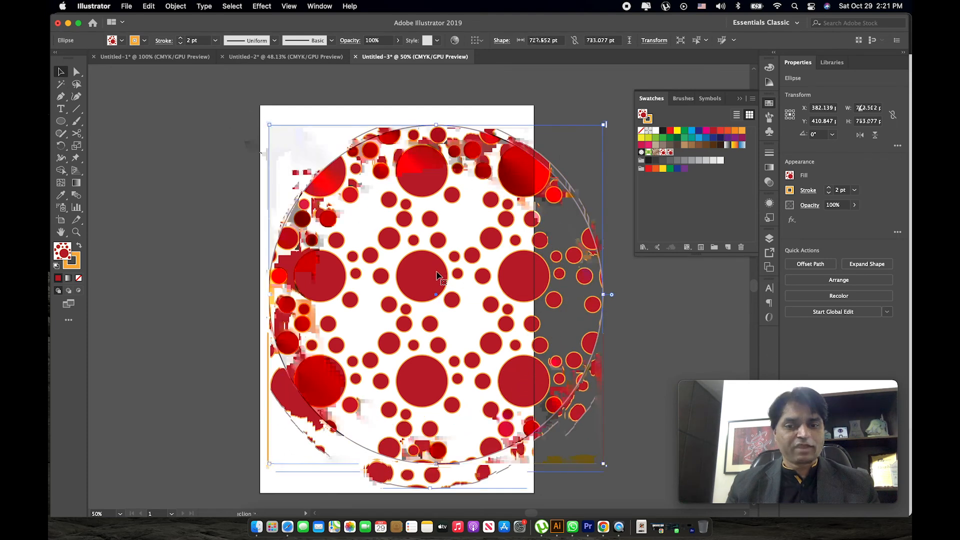
{"action": "left_click_drag", "start_coordinate": [450, 281], "coordinate": [295, 277]}
{"action": "key", "text": "Delete"}
Bring the black figure-in-a-circle logo image from the Downloads folder in Finder into the Illustrator document and position it on the artboard.
{"action": "key", "text": "ctrl+Up"}
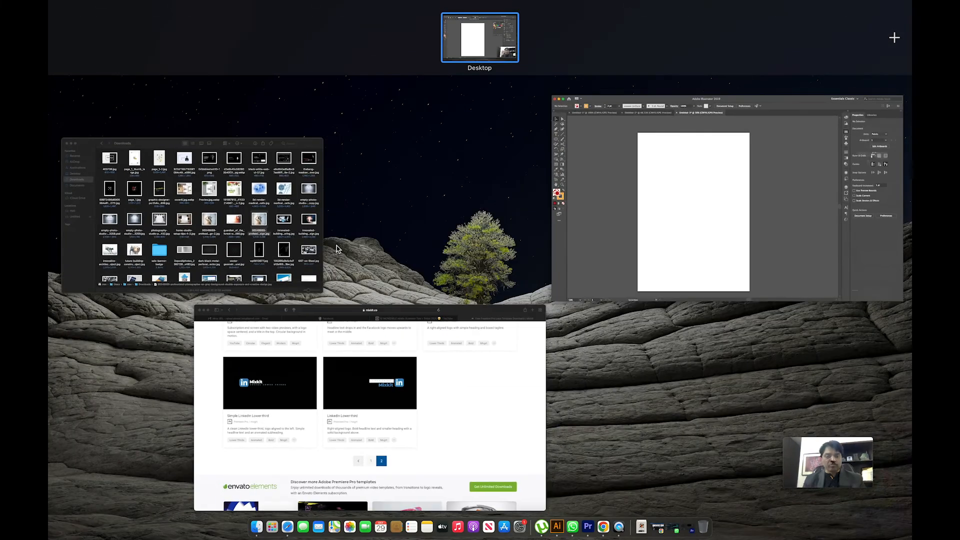
{"action": "left_click", "coordinate": [265, 242]}
{"action": "scroll", "coordinate": [494, 283], "scroll_direction": "down", "scroll_amount": 15}
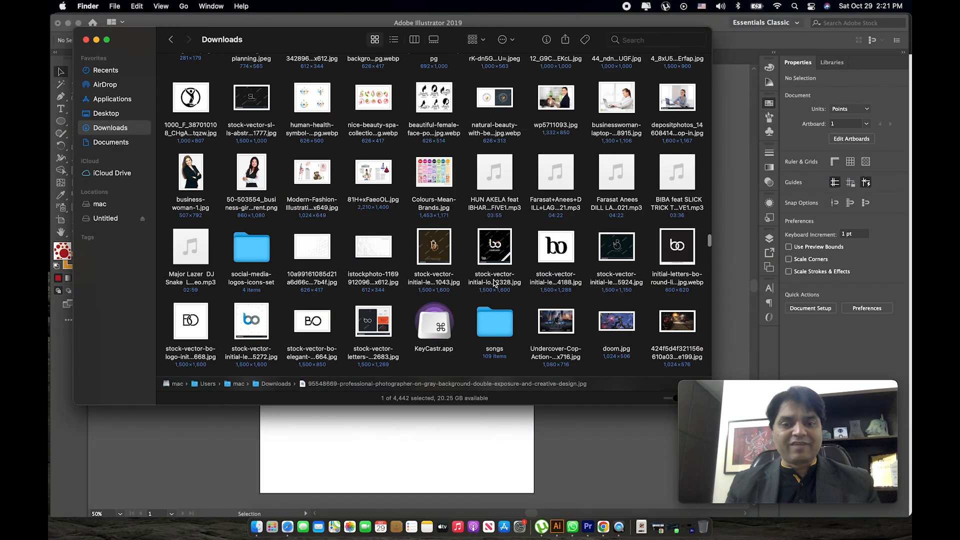
{"action": "scroll", "coordinate": [493, 283], "scroll_direction": "up", "scroll_amount": 3}
{"action": "left_click_drag", "start_coordinate": [302, 41], "coordinate": [745, 90]}
{"action": "left_click_drag", "start_coordinate": [633, 261], "coordinate": [408, 257]}
{"action": "left_click_drag", "start_coordinate": [463, 208], "coordinate": [543, 161]}
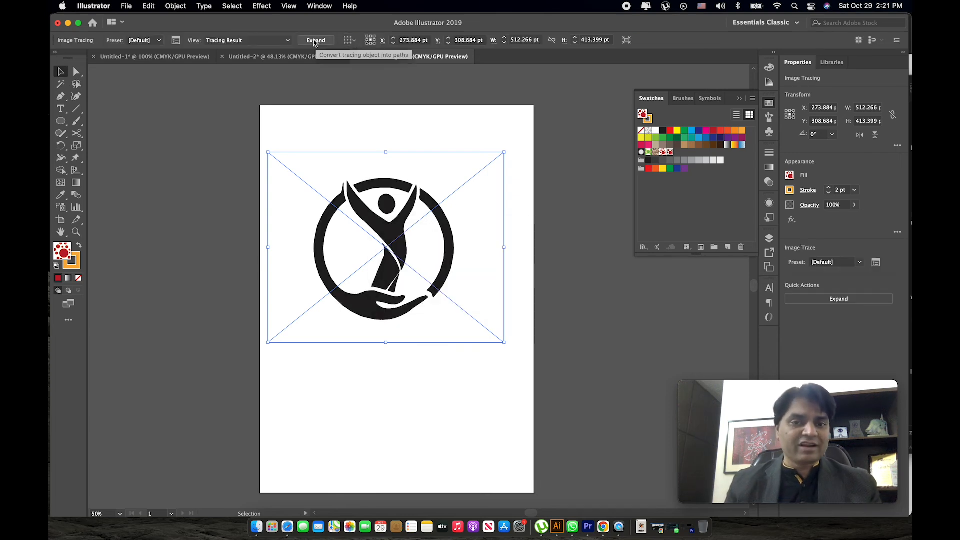
Expand the logo's image tracing into paths, ungroup it, and delete the white background shape.
{"action": "left_click", "coordinate": [313, 40]}
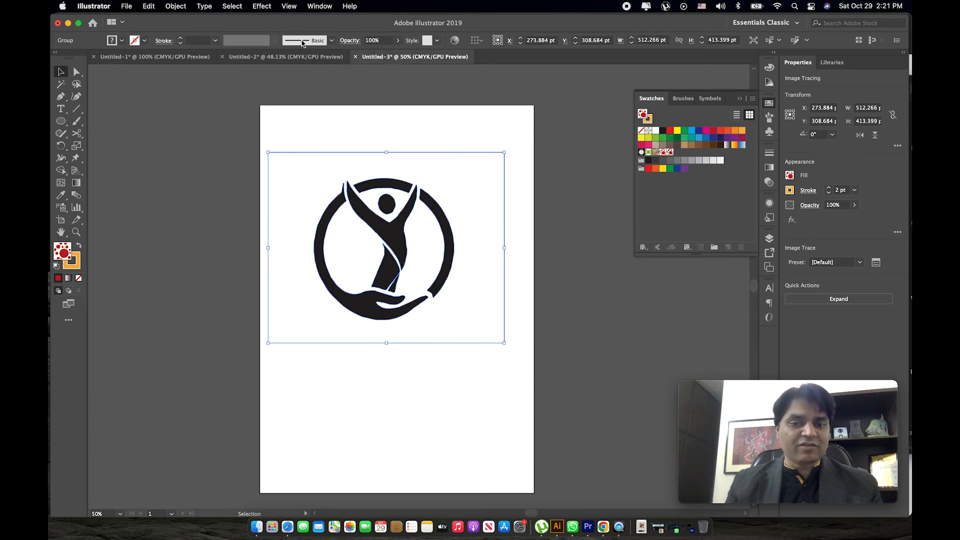
{"action": "right_click", "coordinate": [395, 232]}
{"action": "left_click", "coordinate": [465, 323]}
{"action": "key", "text": "super+shift+a"}
{"action": "left_click", "coordinate": [470, 179]}
{"action": "key", "text": "Delete"}
Move the surrounding ring pieces and the hand shape away from the central human figure.
{"action": "left_click_drag", "start_coordinate": [489, 176], "coordinate": [492, 203]}
{"action": "left_click_drag", "start_coordinate": [446, 241], "coordinate": [598, 257]}
{"action": "left_click_drag", "start_coordinate": [382, 183], "coordinate": [395, 136]}
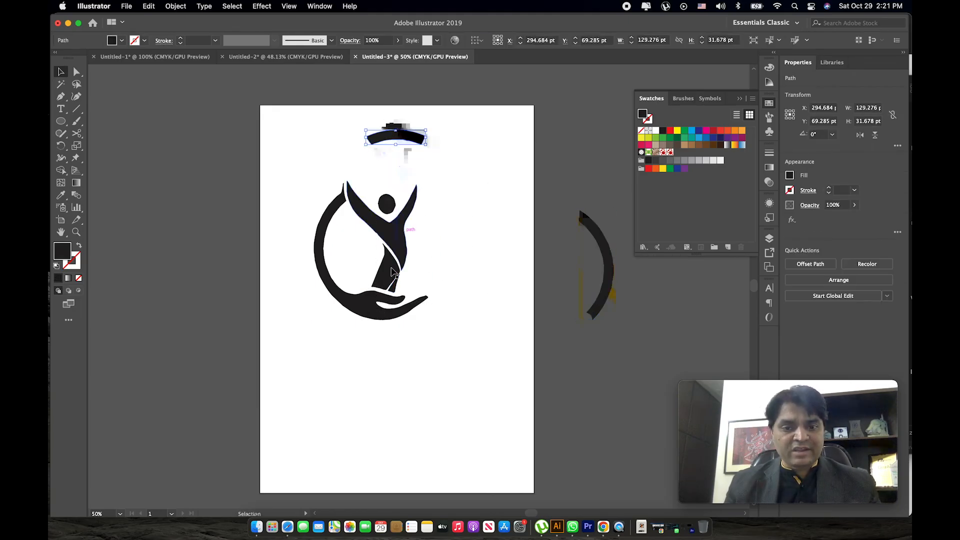
{"action": "left_click_drag", "start_coordinate": [400, 298], "coordinate": [142, 313]}
{"action": "left_click_drag", "start_coordinate": [390, 136], "coordinate": [465, 122]}
{"action": "left_click", "coordinate": [440, 203]}
Recolor the figure's lower body dark green and its upper body with raised arms dark red.
{"action": "left_click", "coordinate": [388, 276]}
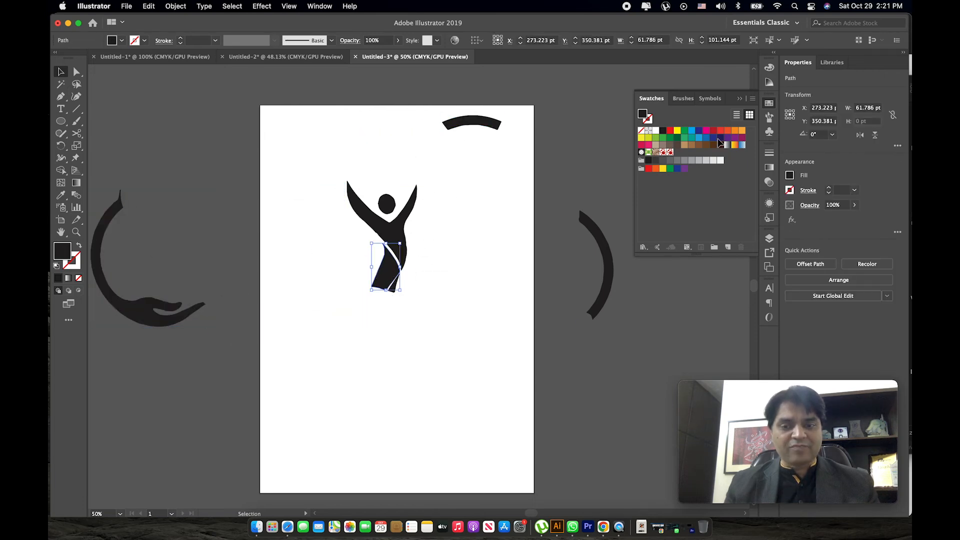
{"action": "left_click", "coordinate": [685, 139]}
{"action": "left_click", "coordinate": [453, 172]}
{"action": "left_click", "coordinate": [395, 228]}
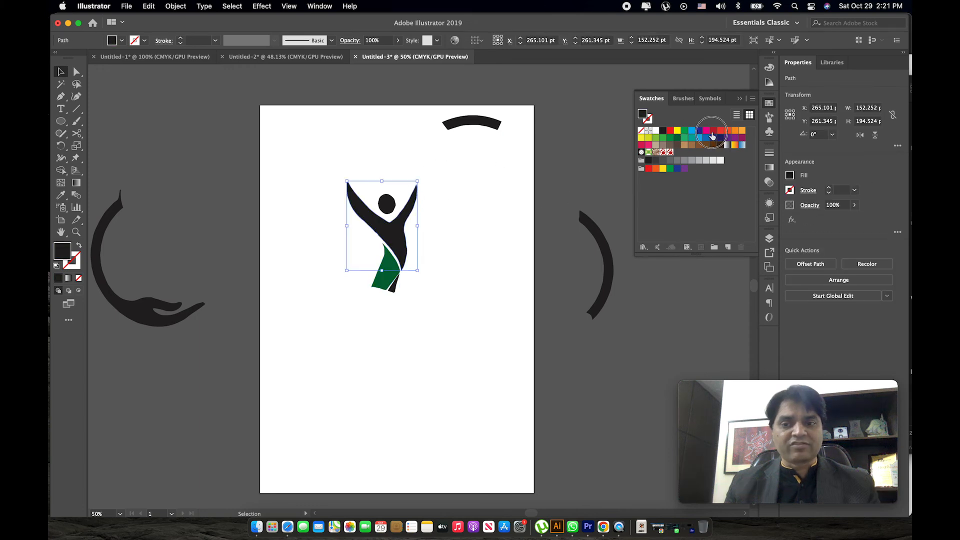
{"action": "left_click", "coordinate": [713, 135]}
{"action": "left_click", "coordinate": [452, 144]}
Fill the figure's head with light orange and the small leg piece with brown.
{"action": "left_click", "coordinate": [387, 204]}
{"action": "left_click", "coordinate": [670, 132]}
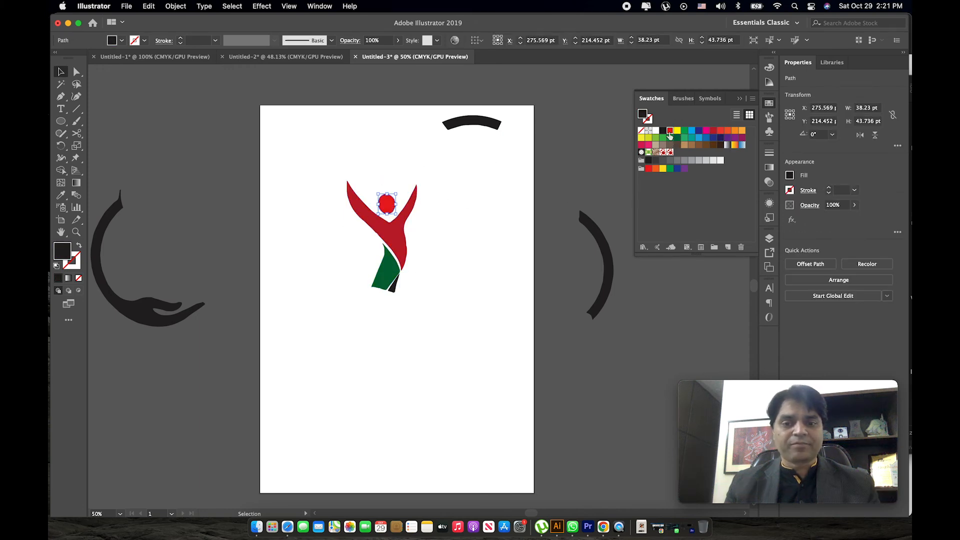
{"action": "left_click", "coordinate": [742, 131]}
{"action": "left_click", "coordinate": [453, 170]}
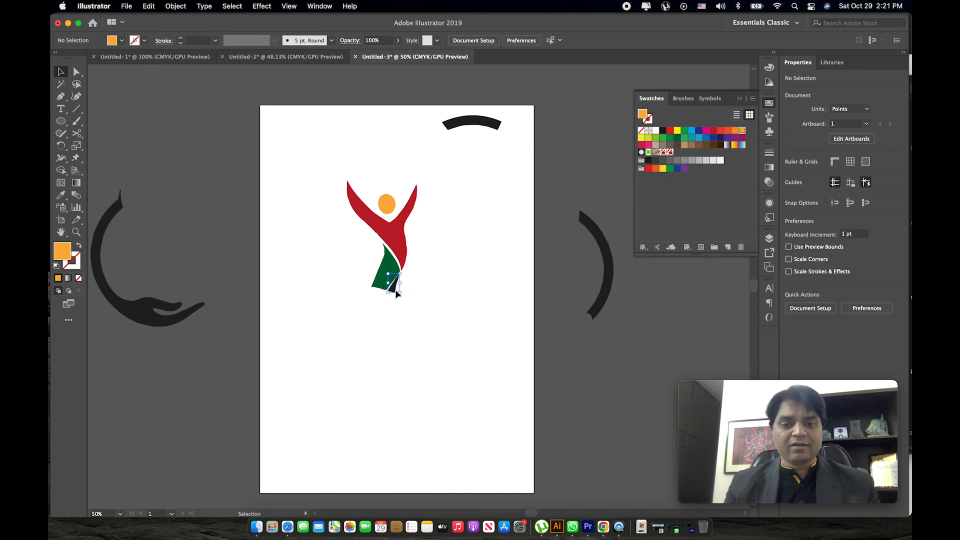
{"action": "left_click", "coordinate": [393, 285]}
{"action": "left_click", "coordinate": [681, 149]}
{"action": "left_click", "coordinate": [463, 185]}
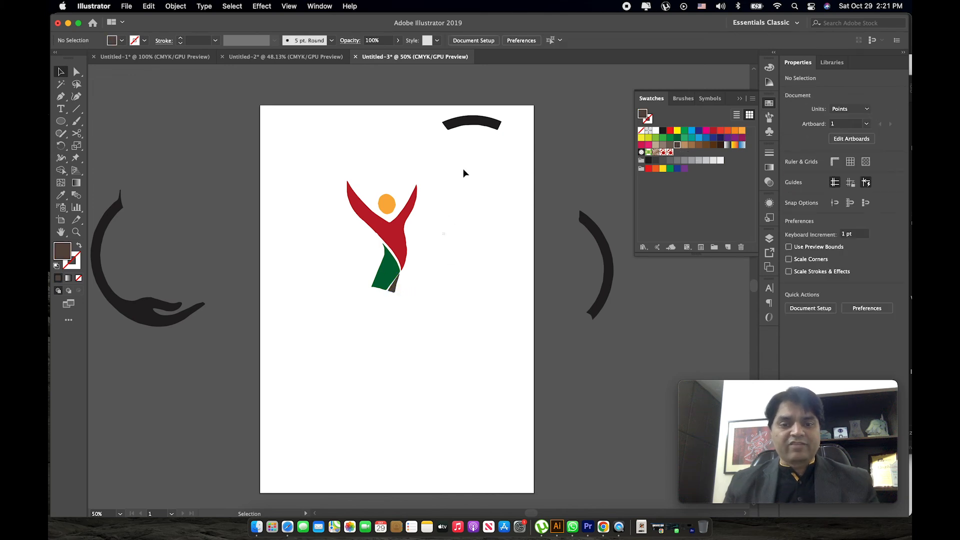
Delete the top arc, the right arc and the hand-shaped arc lying around the figure.
{"action": "left_click", "coordinate": [484, 124]}
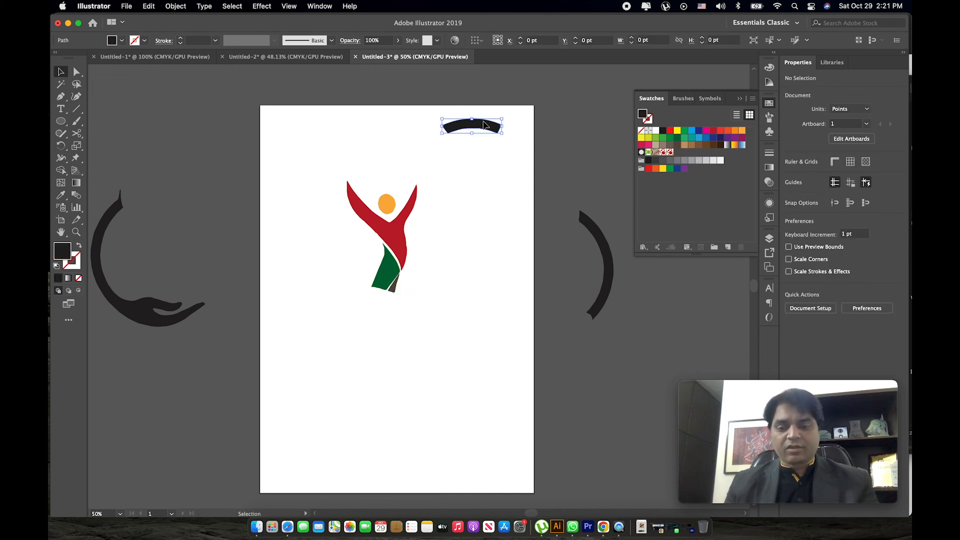
{"action": "key", "text": "Delete"}
{"action": "left_click", "coordinate": [582, 227]}
{"action": "key", "text": "Delete"}
{"action": "left_click", "coordinate": [122, 320]}
{"action": "key", "text": "Delete"}
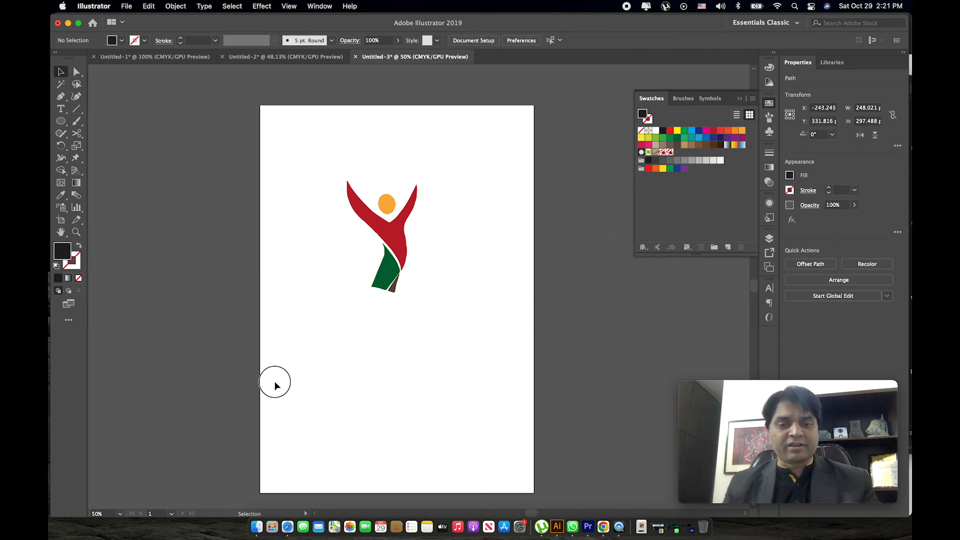
Group the colored figure's parts and arrange a smaller copy on each side of it.
{"action": "key", "text": "super+a"}
{"action": "key", "text": "super+g"}
{"action": "left_click_drag", "start_coordinate": [396, 245], "coordinate": [409, 279]}
{"action": "left_click_drag", "start_coordinate": [427, 219], "coordinate": [412, 245]}
{"action": "left_click_drag", "start_coordinate": [388, 284], "coordinate": [305, 287]}
{"action": "left_click", "coordinate": [411, 249]}
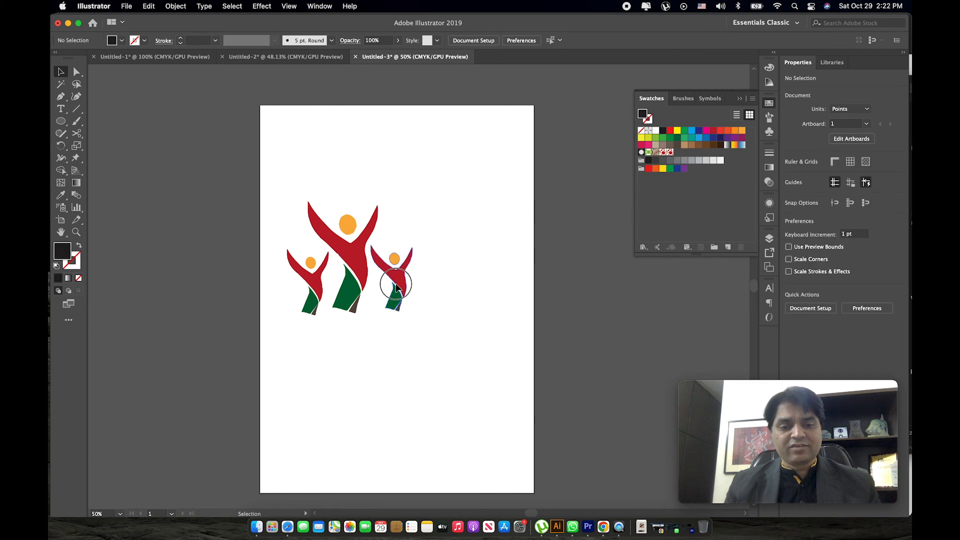
Add the three figures to the swatches as a pattern, and delete them from the artboard.
{"action": "left_click_drag", "start_coordinate": [445, 181], "coordinate": [273, 340]}
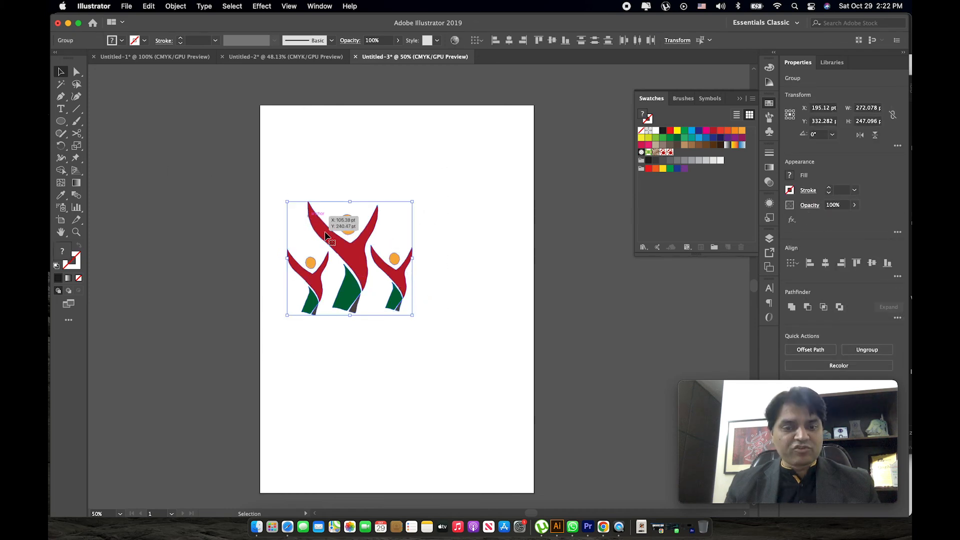
{"action": "left_click_drag", "start_coordinate": [360, 249], "coordinate": [679, 157]}
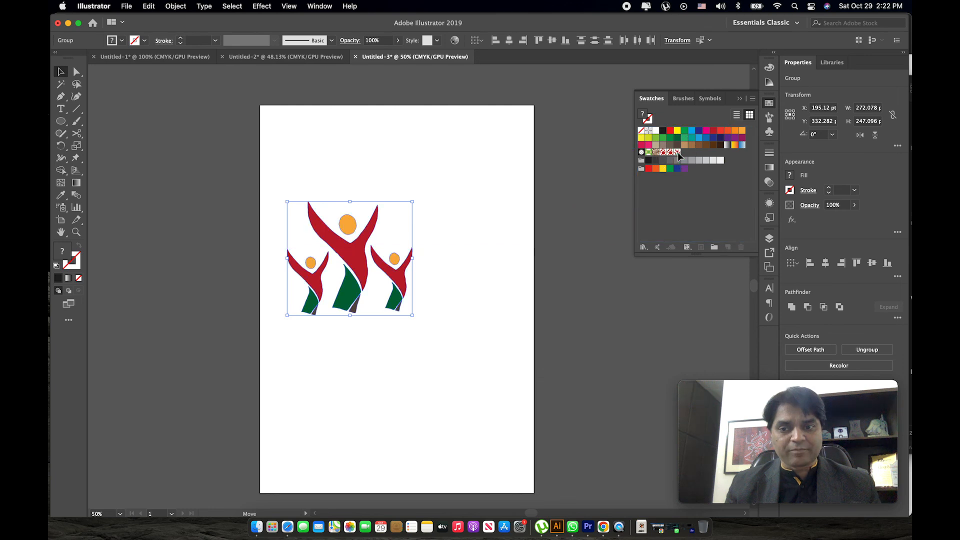
{"action": "key", "text": "Delete"}
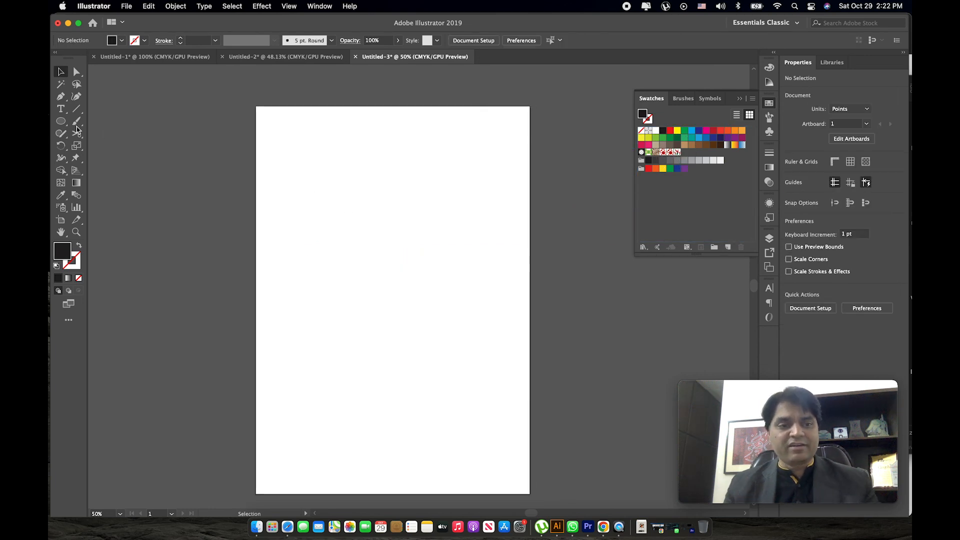
Draw a rectangle filled with the new figure pattern and enlarge it to about 674 by 602 pt, placed low on the artboard.
{"action": "left_click", "coordinate": [60, 121]}
{"action": "left_click", "coordinate": [99, 122]}
{"action": "left_click_drag", "start_coordinate": [286, 171], "coordinate": [507, 392]}
{"action": "key", "text": "v"}
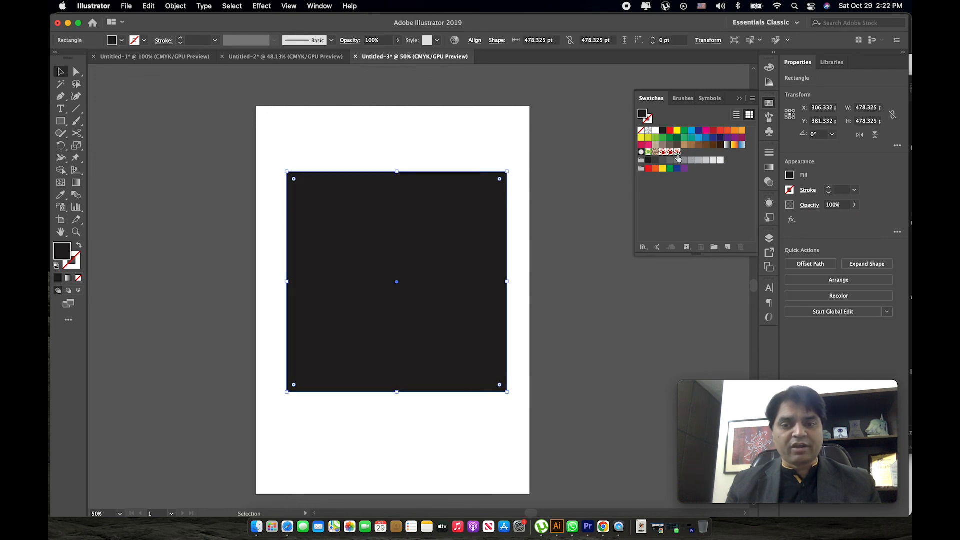
{"action": "left_click", "coordinate": [678, 152]}
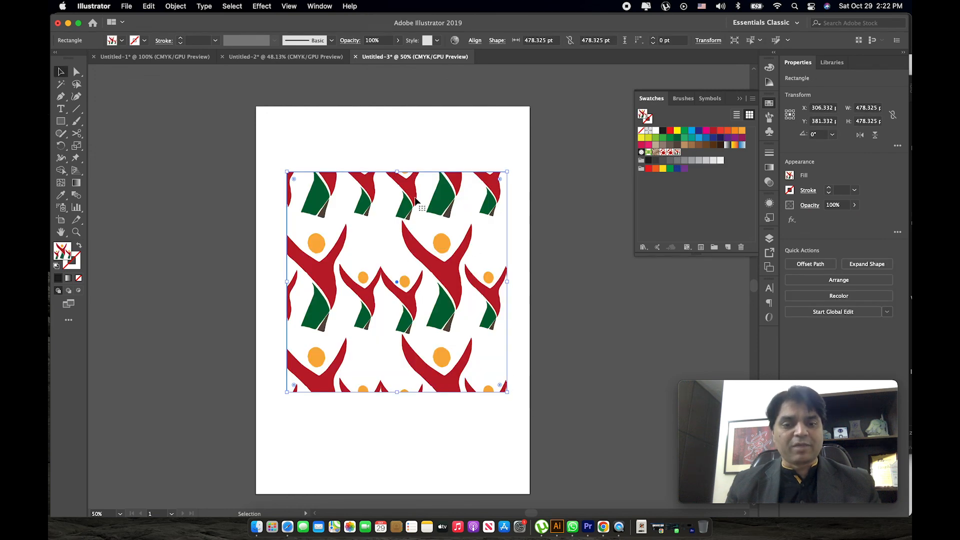
{"action": "left_click_drag", "start_coordinate": [287, 171], "coordinate": [197, 114]}
{"action": "left_click_drag", "start_coordinate": [300, 173], "coordinate": [400, 380]}
Add the text ELIXIR above the patterned rectangle and scale it up to about 408 by 174 pt.
{"action": "left_click", "coordinate": [62, 111]}
{"action": "left_click", "coordinate": [296, 207]}
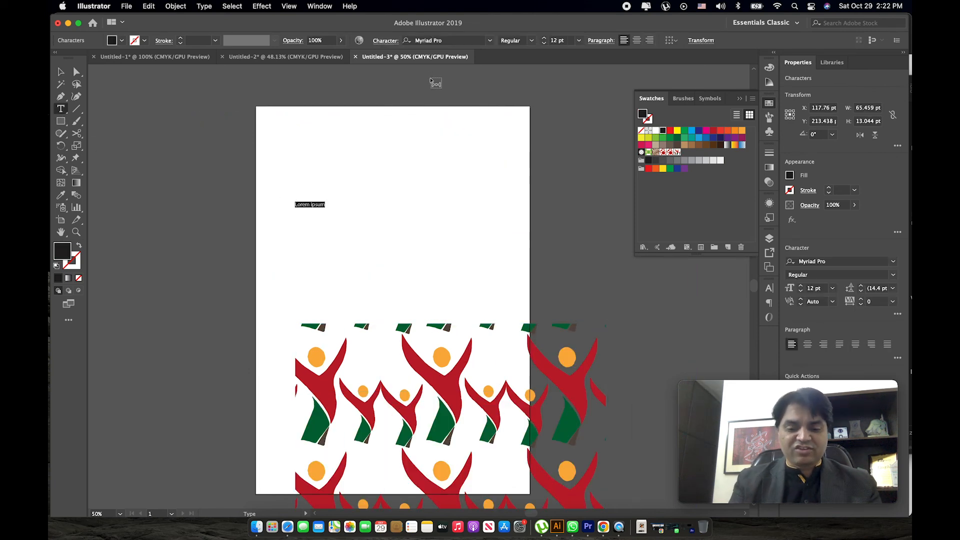
{"action": "key", "text": "Escape"}
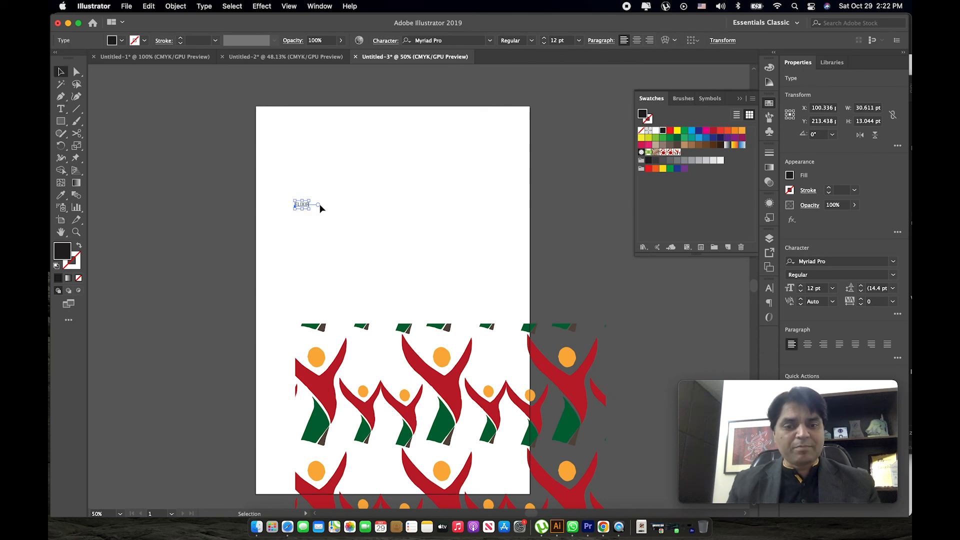
{"action": "left_click_drag", "start_coordinate": [309, 212], "coordinate": [483, 295]}
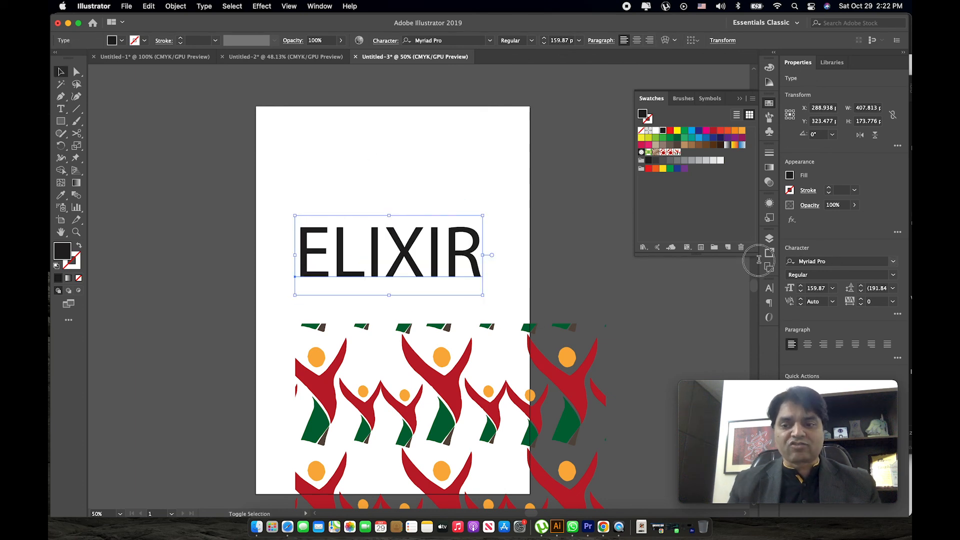
Set the ELIXIR text's font to Impact and move the text higher on the artboard.
{"action": "left_click", "coordinate": [800, 261]}
{"action": "type", "text": "imp"}
{"action": "key", "text": "Return"}
{"action": "left_click_drag", "start_coordinate": [418, 202], "coordinate": [409, 155]}
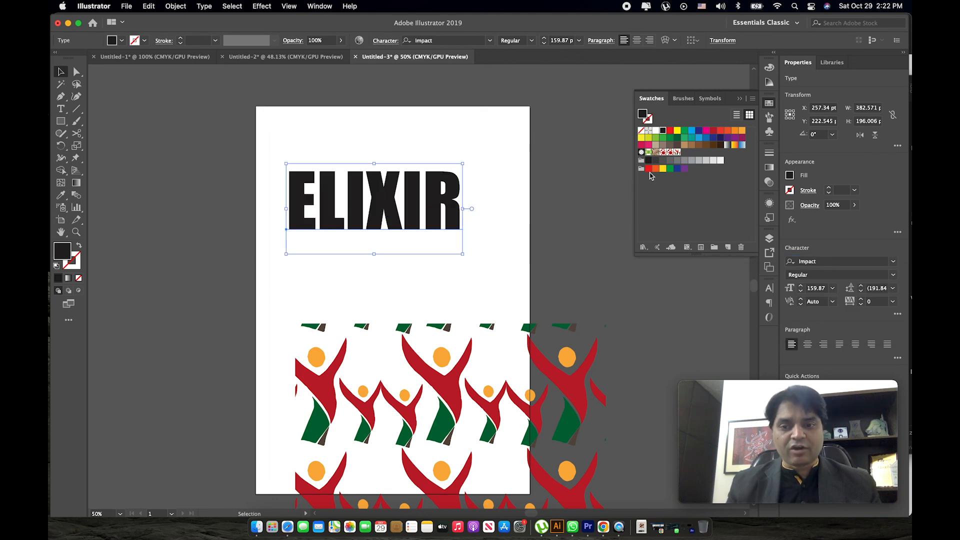
Fill the ELIXIR text with the figure pattern, enlarge it to about 553 by 283 pt, and give it a 0.5 pt stroke.
{"action": "left_click", "coordinate": [677, 152]}
{"action": "left_click_drag", "start_coordinate": [463, 254], "coordinate": [541, 294]}
{"action": "left_click", "coordinate": [855, 191]}
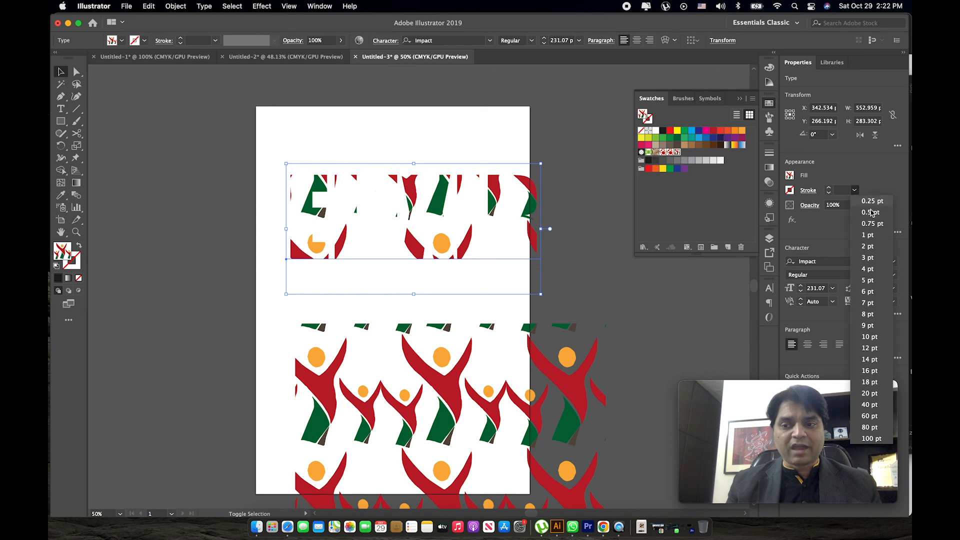
{"action": "left_click", "coordinate": [870, 213]}
{"action": "left_click_drag", "start_coordinate": [520, 192], "coordinate": [508, 191]}
Try the red circle pattern on the ELIXIR text, reapply the figure pattern, and set the stroke weight to 1 pt.
{"action": "left_click", "coordinate": [670, 153]}
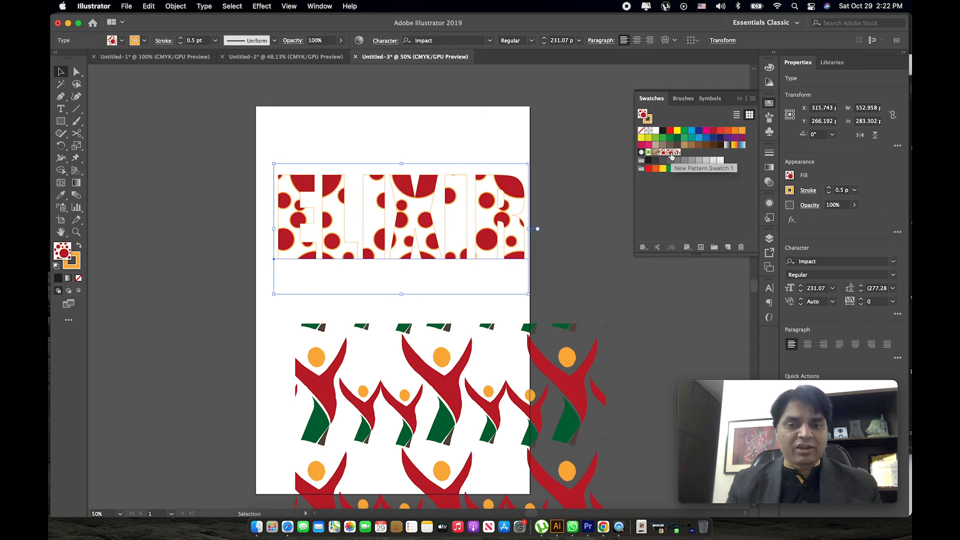
{"action": "left_click", "coordinate": [678, 152]}
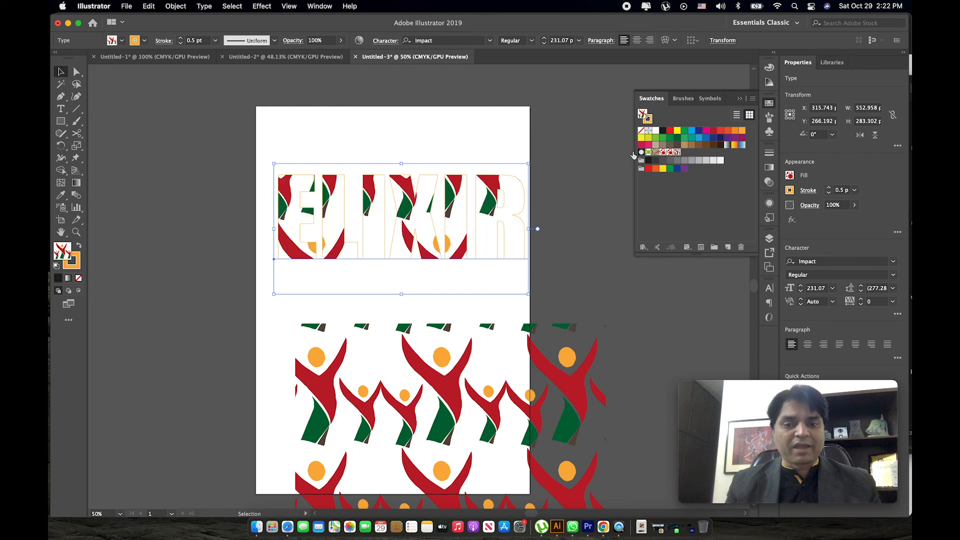
{"action": "left_click", "coordinate": [855, 190]}
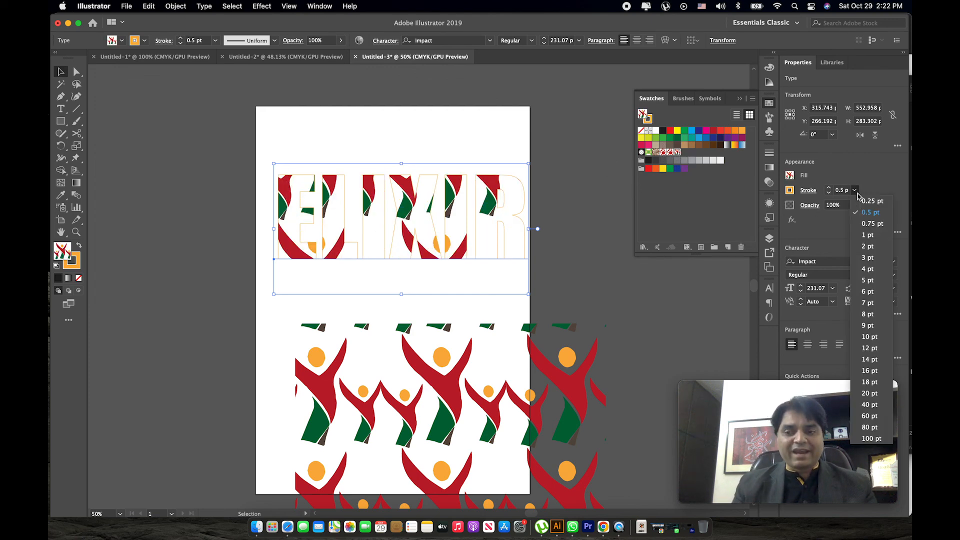
{"action": "left_click", "coordinate": [868, 236]}
{"action": "left_click", "coordinate": [514, 104]}
Examine the pattern fill and the stroke of the ELIXIR letters up close.
{"action": "left_click", "coordinate": [481, 255]}
{"action": "key", "text": "z"}
{"action": "left_click_drag", "start_coordinate": [411, 208], "coordinate": [476, 251]}
{"action": "left_click", "coordinate": [471, 255]}
{"action": "left_click", "coordinate": [471, 255]}
{"action": "left_click", "coordinate": [477, 286], "text": "alt"}
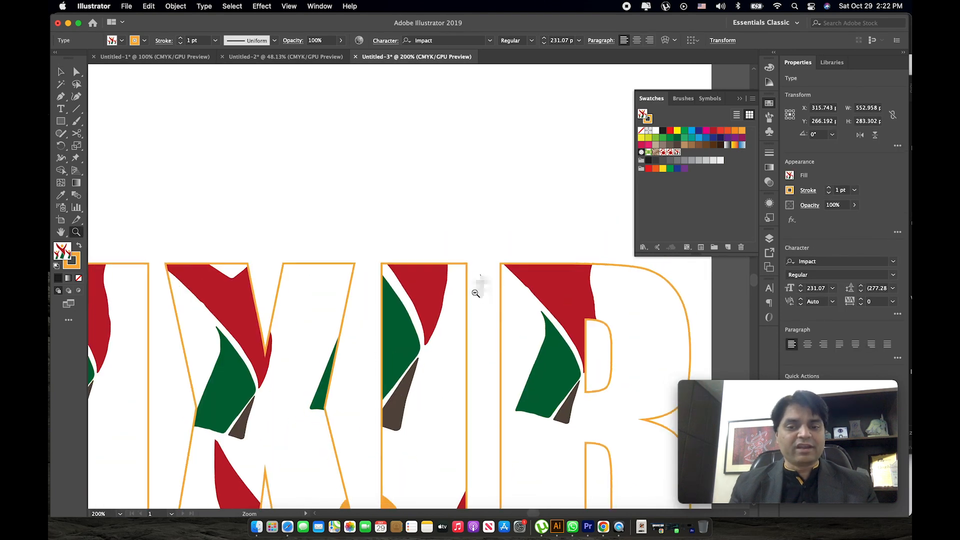
{"action": "left_click", "coordinate": [445, 317], "text": "alt"}
{"action": "left_click", "coordinate": [412, 351], "text": "alt"}
{"action": "left_click", "coordinate": [439, 326], "text": "alt"}
{"action": "left_click", "coordinate": [420, 320]}
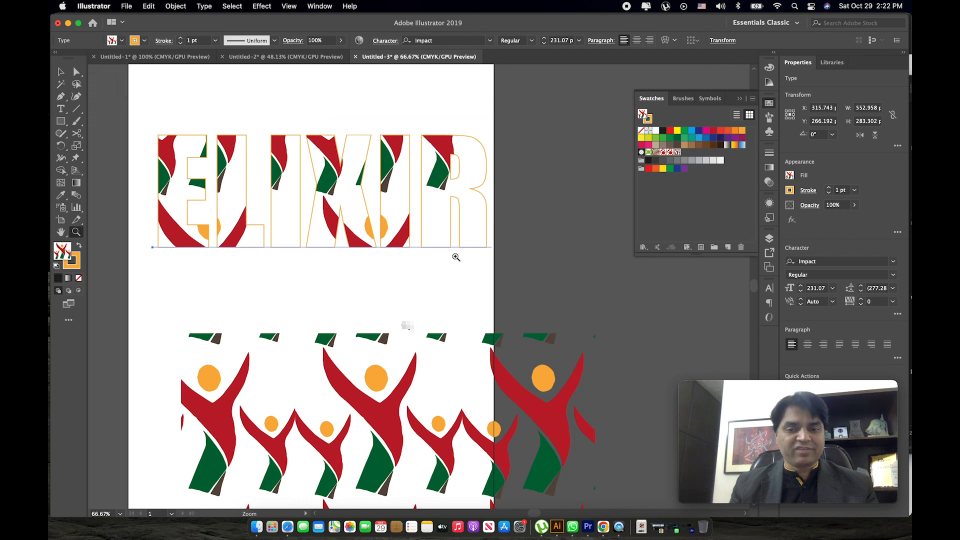
{"action": "left_click", "coordinate": [375, 276], "text": "alt"}
Move the pattern-filled rectangle beneath the text and shrink it to about 379 by 339 pt.
{"action": "key", "text": "v"}
{"action": "scroll", "coordinate": [434, 280], "scroll_direction": "down", "scroll_amount": 3}
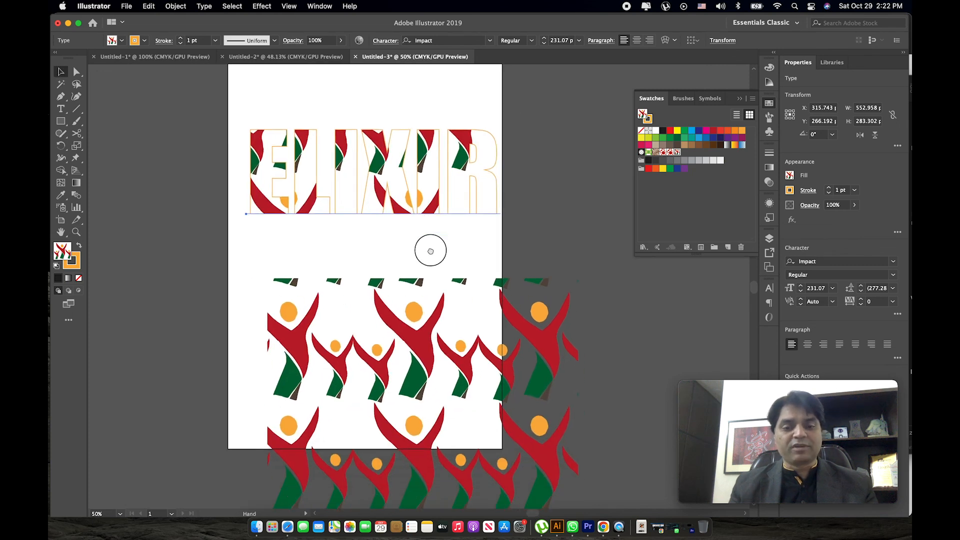
{"action": "left_click", "coordinate": [435, 306]}
{"action": "left_click_drag", "start_coordinate": [421, 331], "coordinate": [358, 282]}
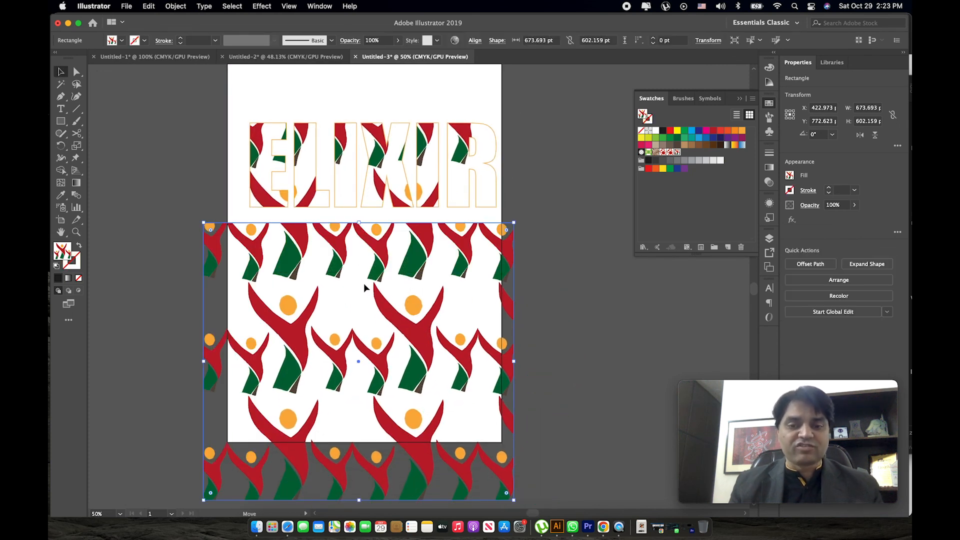
{"action": "left_click_drag", "start_coordinate": [519, 225], "coordinate": [446, 283]}
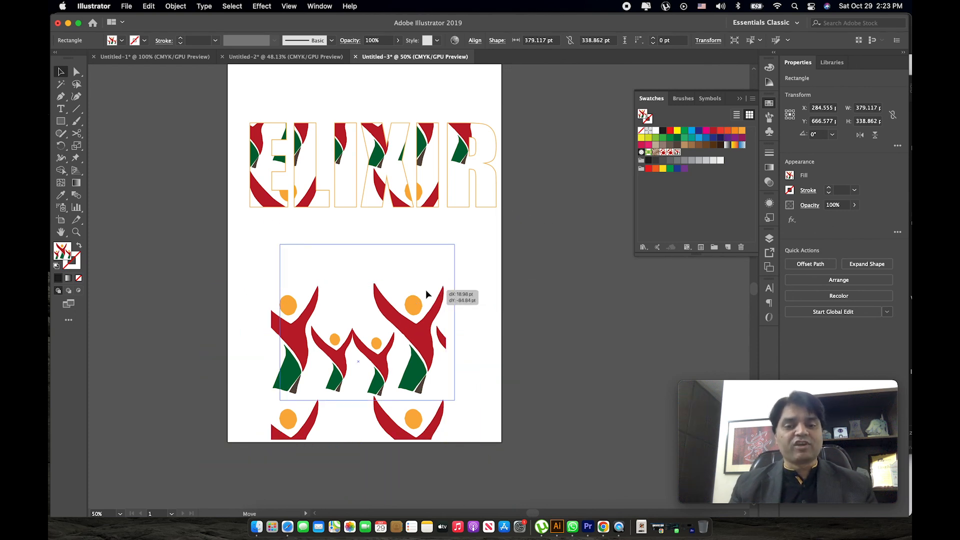